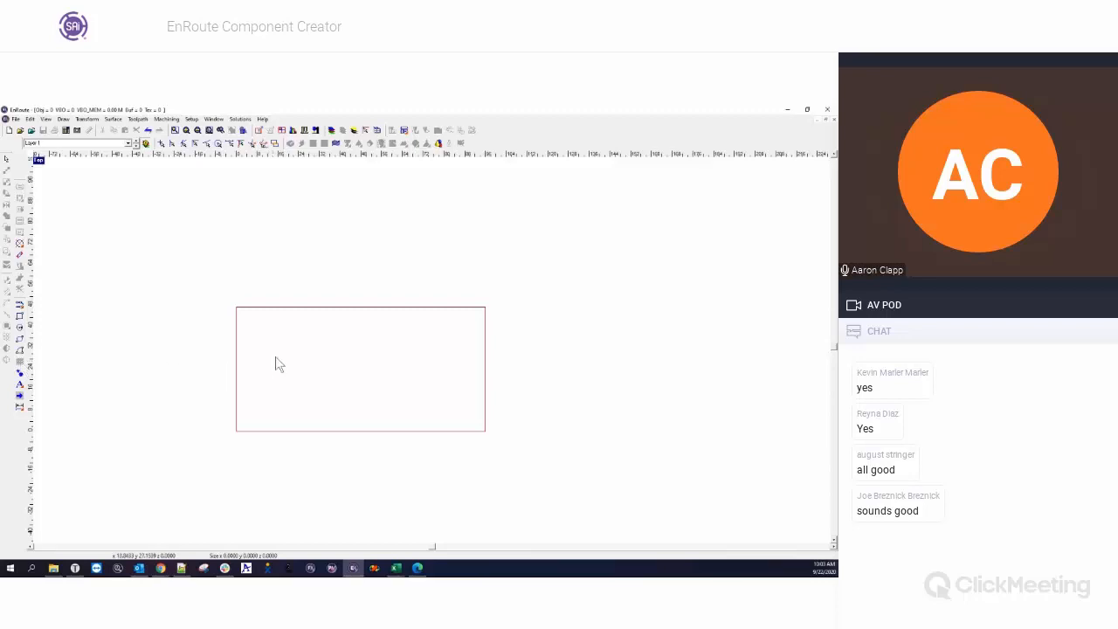
Draw a square with a width and height of 20 near the plate's upper-left corner.
left_click(19, 315)
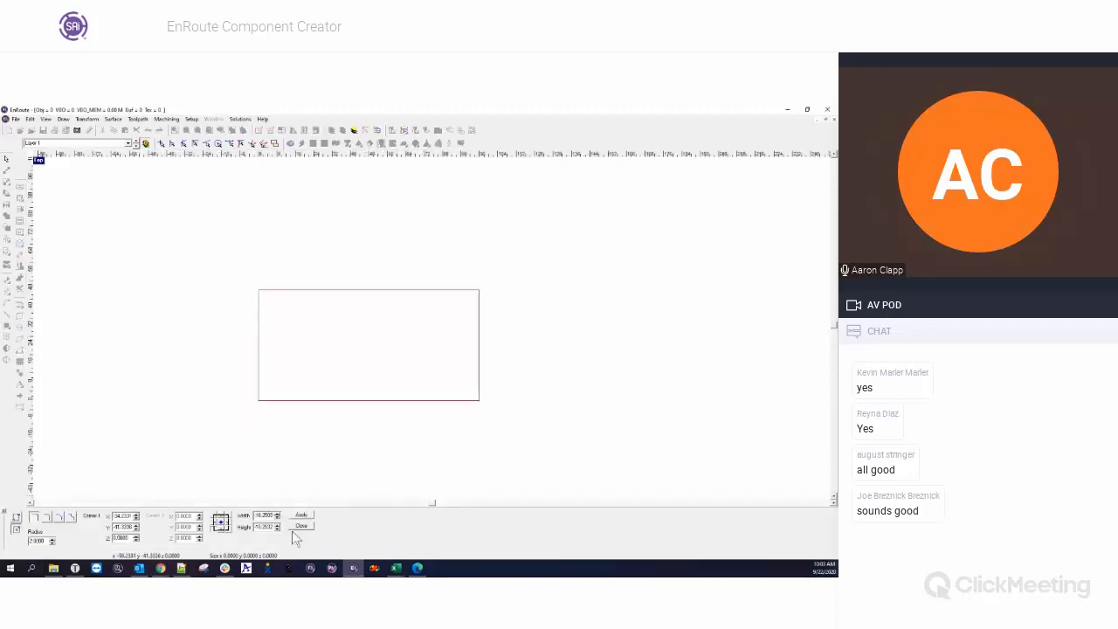
double_click(255, 516)
type("20")
key("Tab")
type("20")
key("Return")
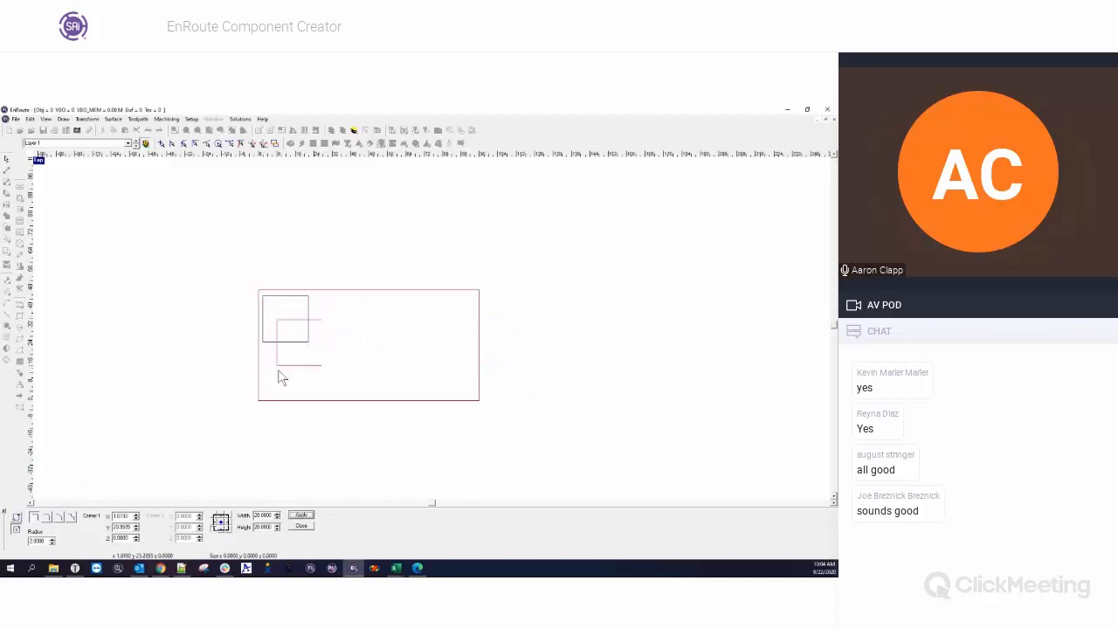
left_click(301, 525)
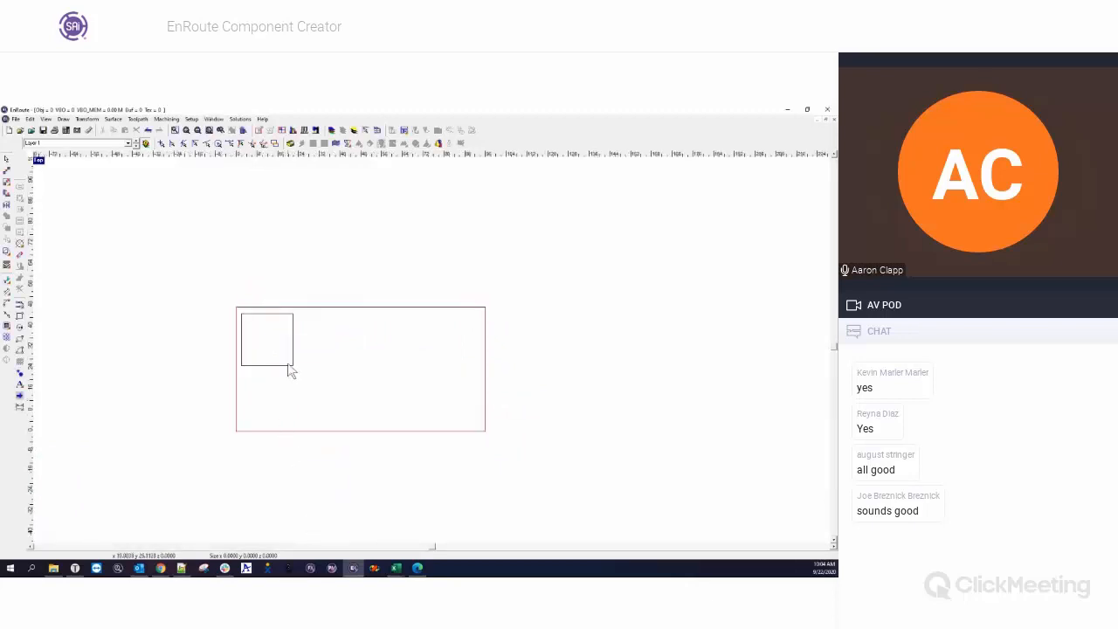
Move the square to about the middle of the plate.
left_click(289, 366)
left_click_drag(293, 348, 362, 363)
left_click(318, 375)
scroll(382, 386, "up", 2)
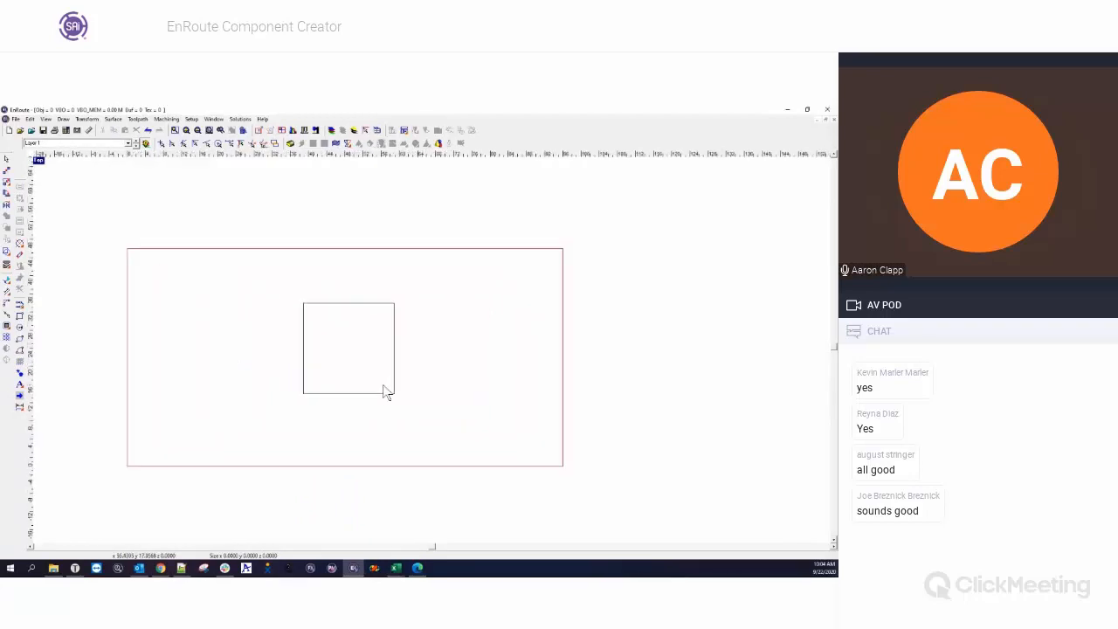
Start Create Components on the square and shift the grid position to X 21.7224 and Y 30.0367.
left_click(349, 305)
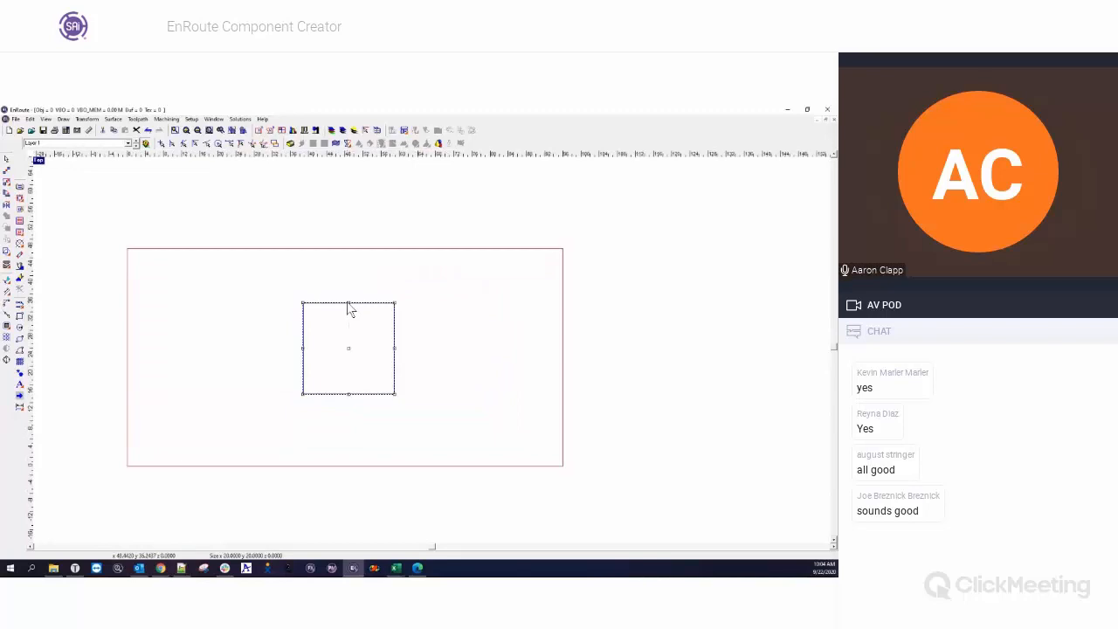
left_click(20, 362)
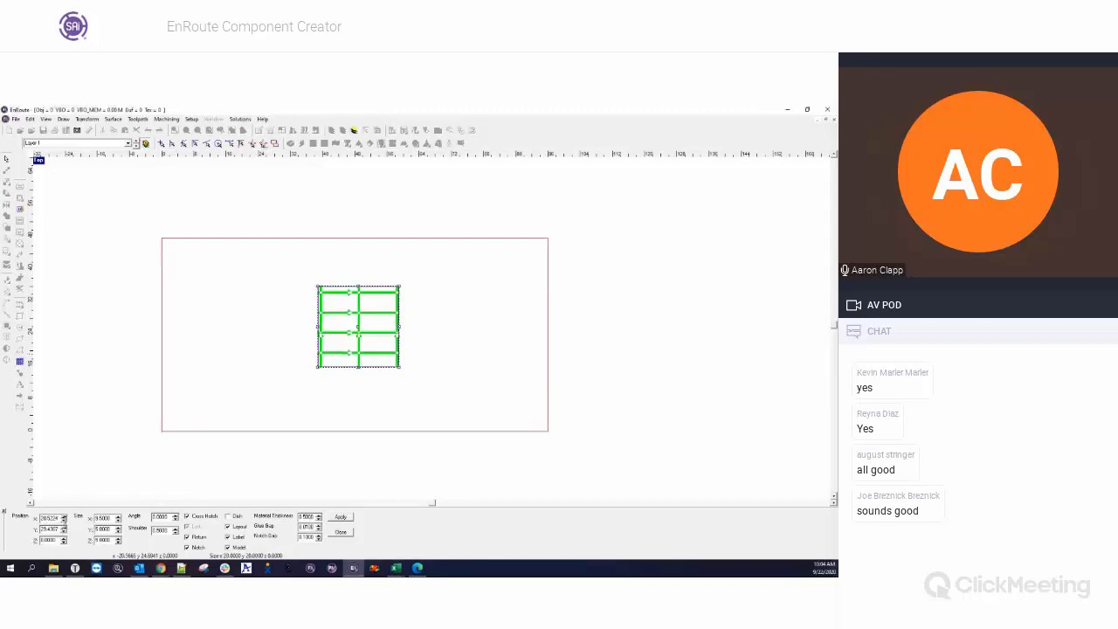
left_click(63, 521)
left_click(63, 522)
left_click(62, 522)
left_click(63, 522)
left_click(62, 522)
left_click(63, 521)
left_click(63, 521)
left_click(64, 518)
left_click(64, 517)
left_click(64, 517)
left_click(63, 517)
left_click(64, 517)
left_click(64, 517)
left_click(63, 517)
left_click(63, 517)
left_click(64, 518)
left_click(64, 517)
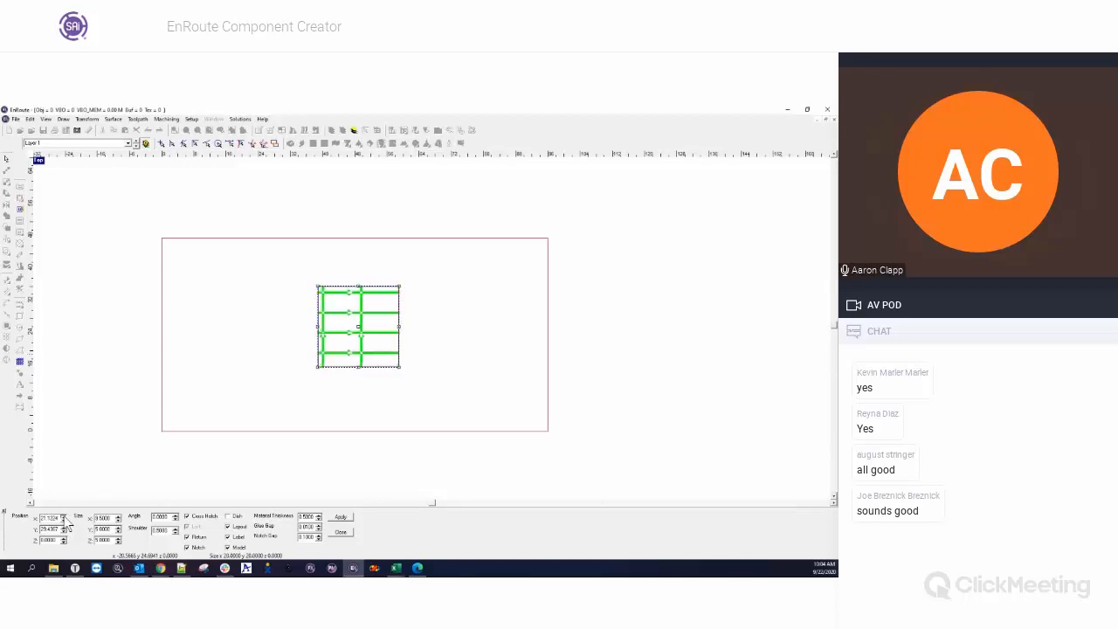
left_click(64, 517)
left_click(63, 517)
left_click(64, 527)
left_click(64, 527)
left_click(64, 527)
left_click(63, 526)
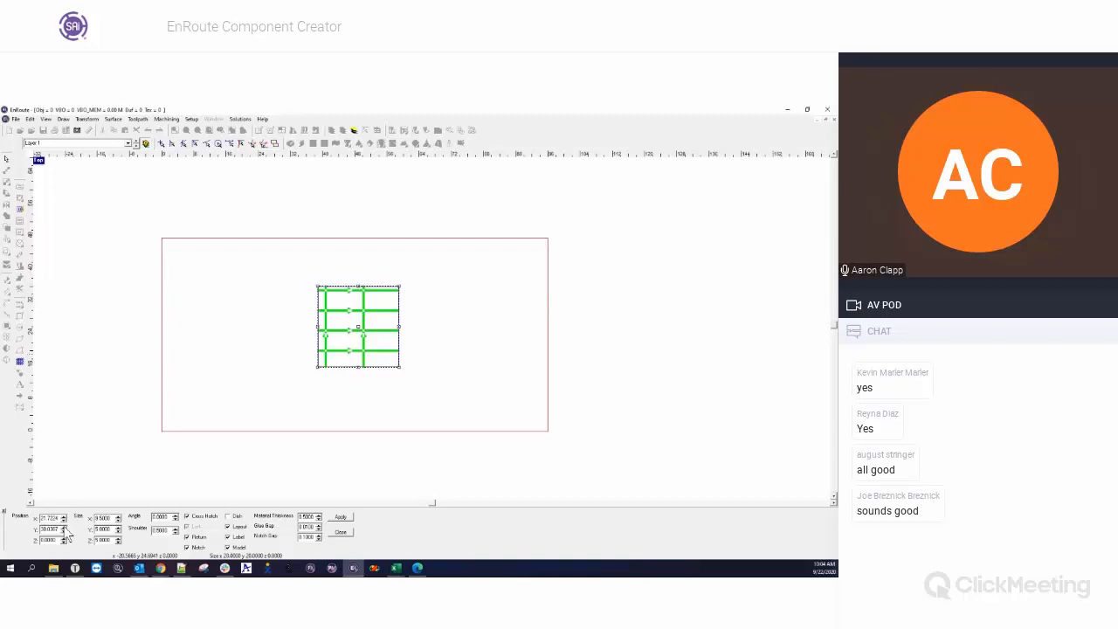
Set the component grid's X size to 5.
double_click(102, 518)
type("5")
key("Tab")
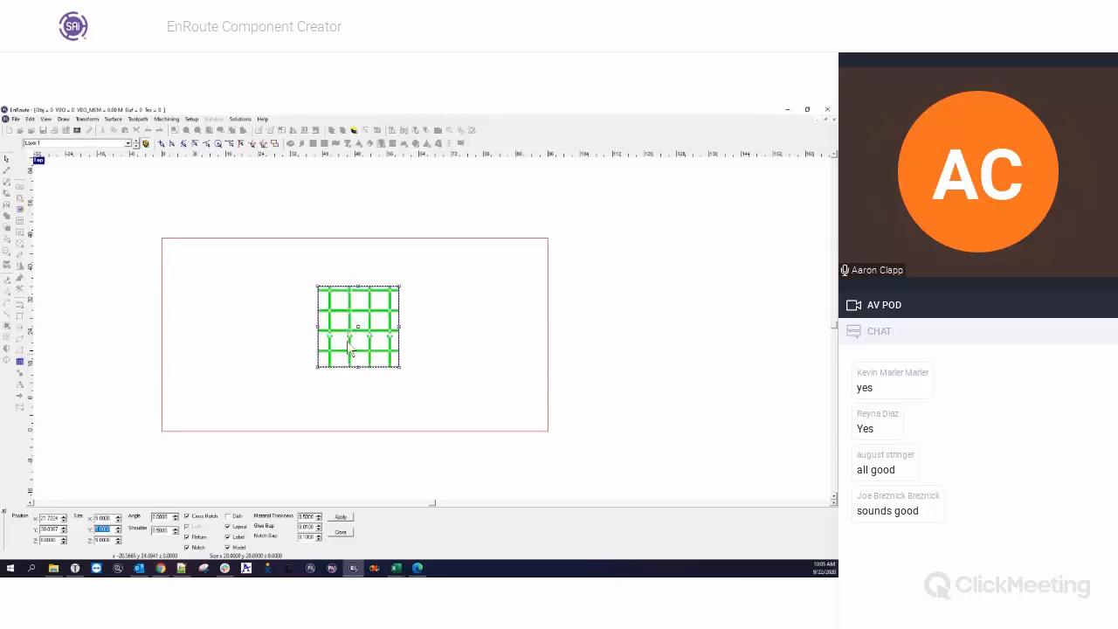
left_click(92, 543)
Try the component grid at position X 0 and Y 0, and leave Create Components without applying.
left_click_drag(58, 518, 37, 522)
type("0")
key("Tab")
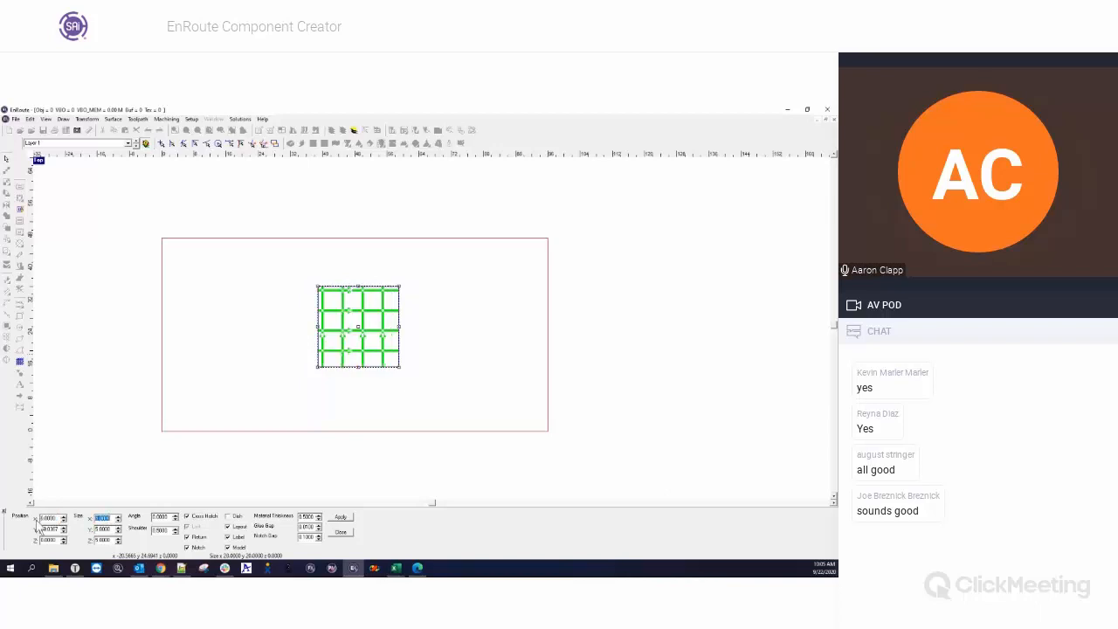
type("4")
key("Tab")
left_click_drag(58, 531, 5, 530)
key("Tab")
key("Tab")
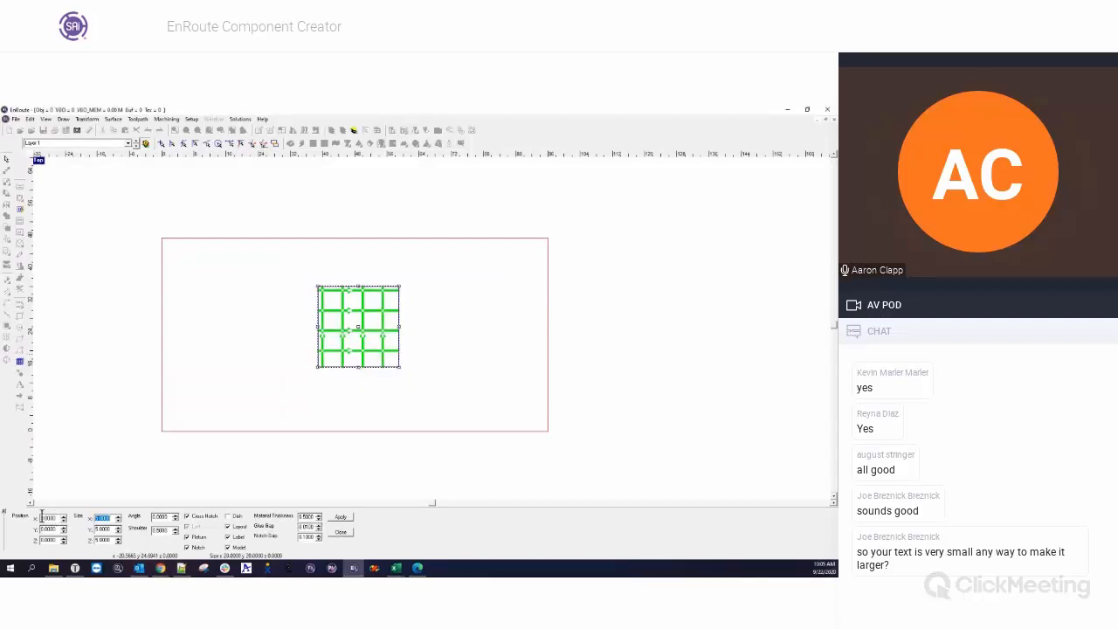
left_click(341, 532)
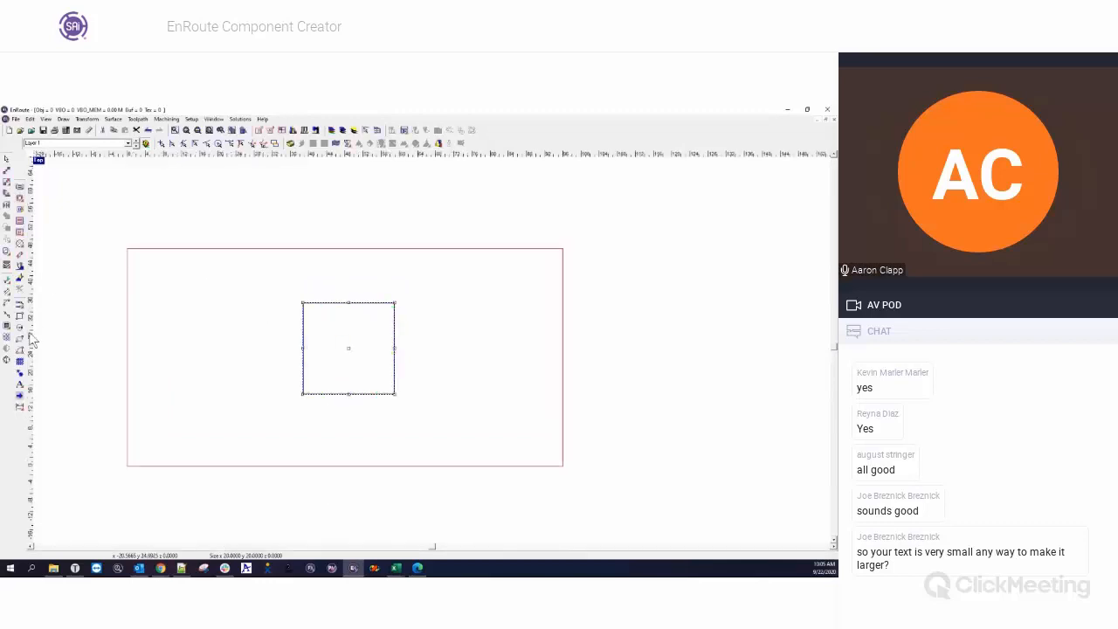
Restart Create Components on the square and reposition the grid freehand so a horizontal slat lies on the square's upper edge.
left_click(20, 361)
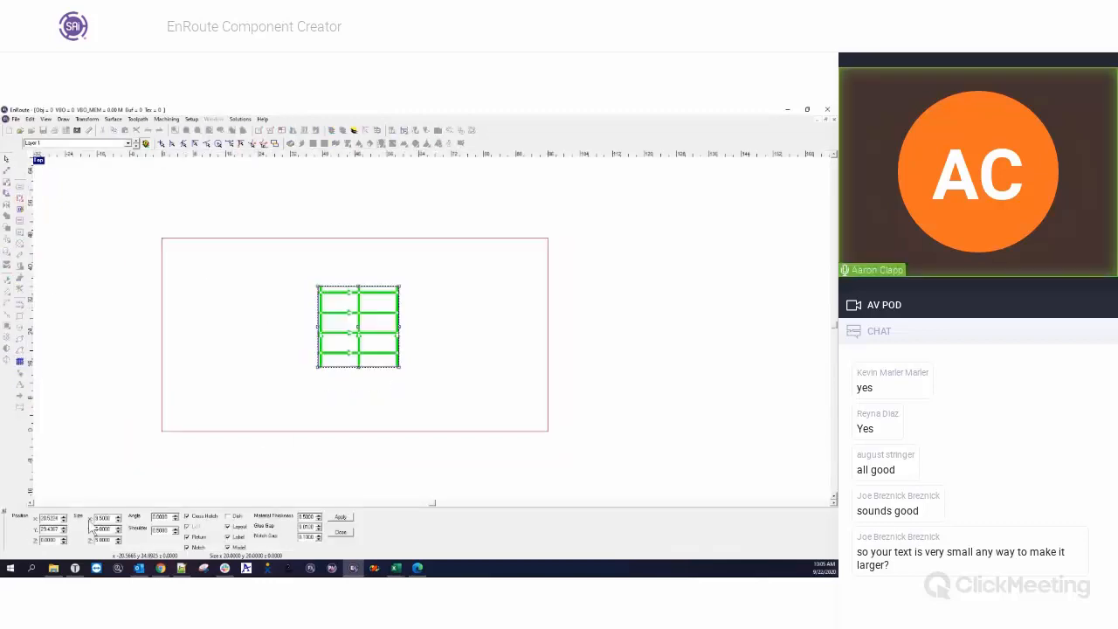
left_click(362, 320)
left_click_drag(362, 321, 380, 333)
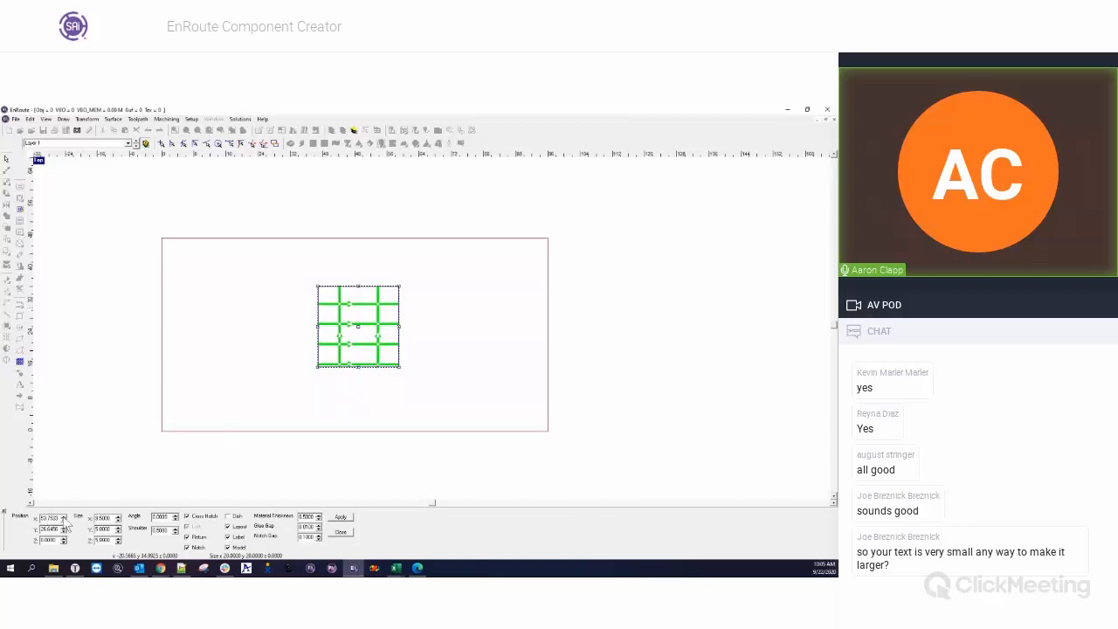
mouse_move(338, 325)
left_mouse_down()
mouse_move(362, 312)
mouse_move(340, 332)
left_mouse_up()
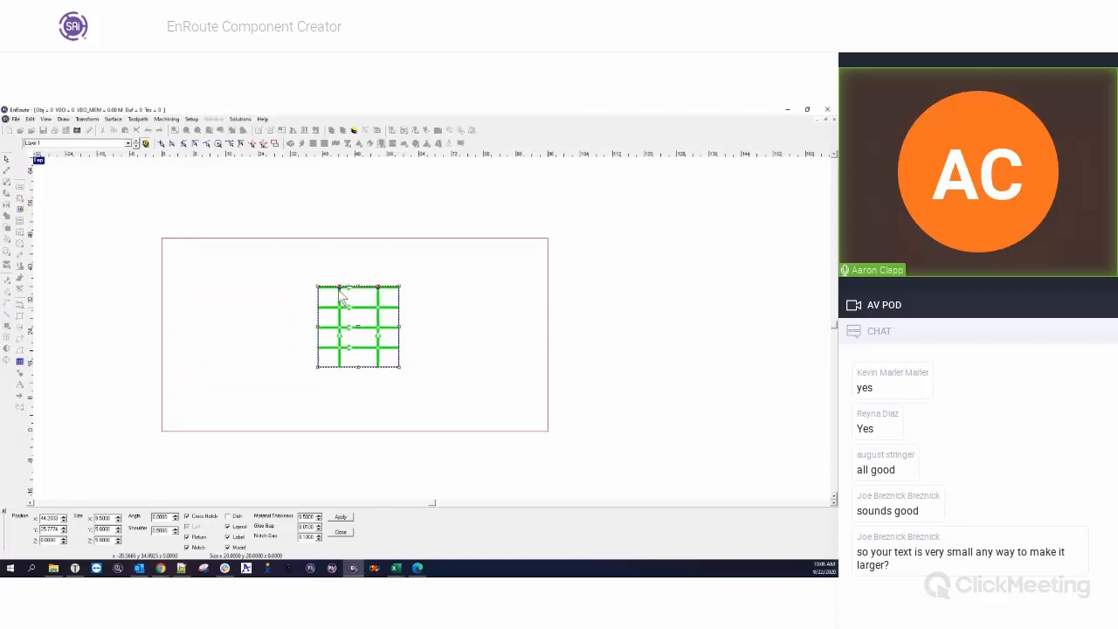
scroll(341, 297, "up", 5)
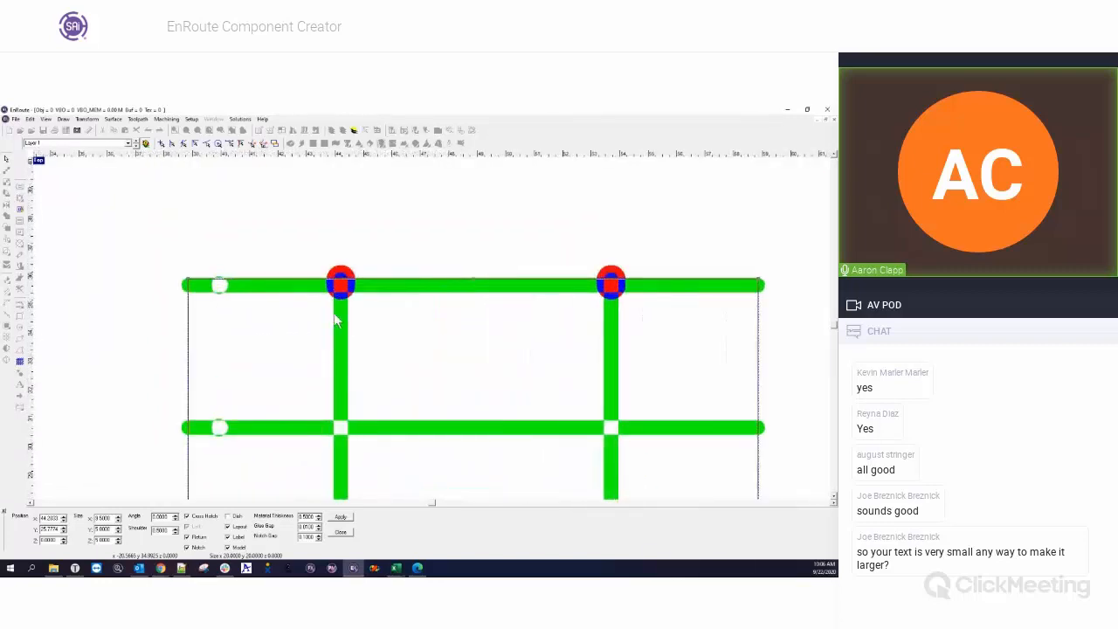
scroll(333, 310, "down", 3)
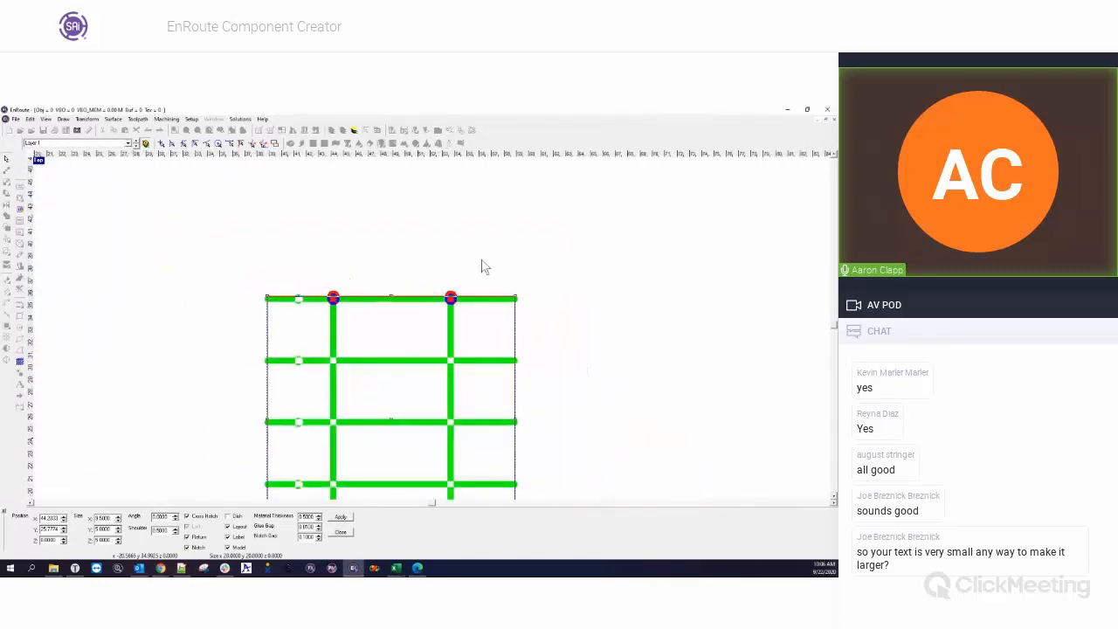
Shift the grid down so its slats clear the square's upper edge, and set its X size to 5.
left_click_drag(333, 361, 333, 372)
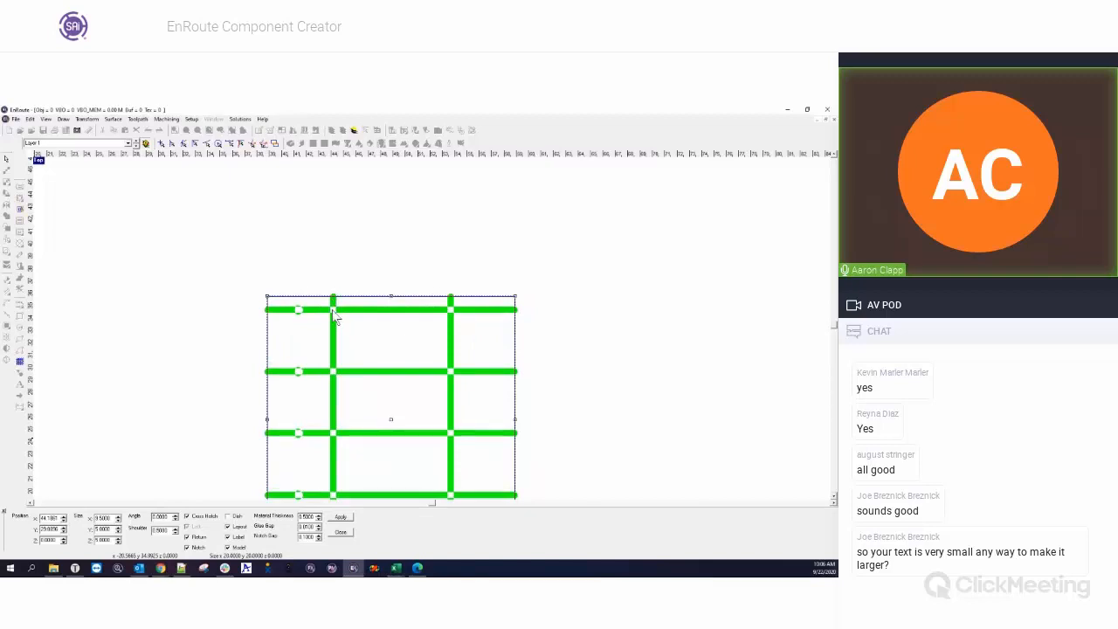
scroll(339, 381, "down", 2)
scroll(339, 381, "down", 1)
scroll(359, 465, "up", 1)
left_click_drag(113, 518, 74, 516)
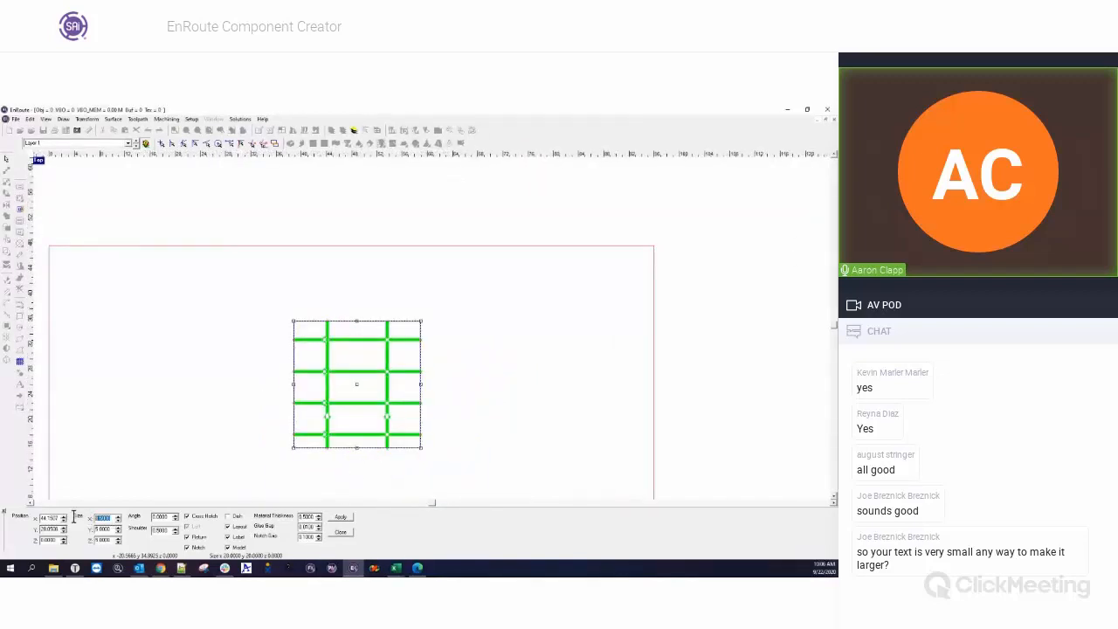
type("5")
key("Tab")
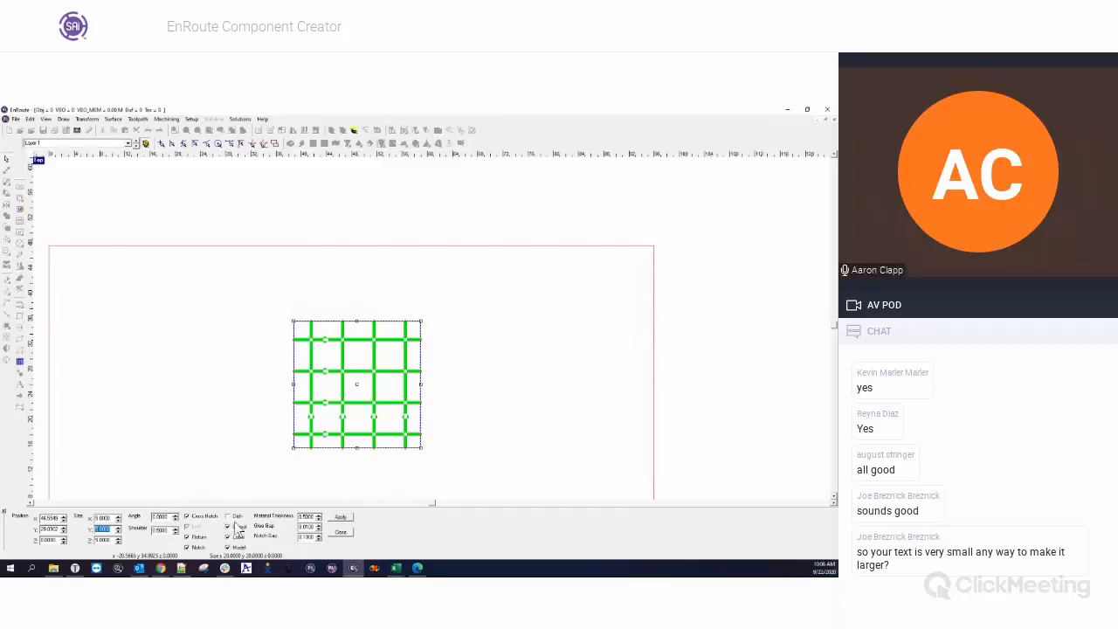
Preview the grid without Cross Hatch, restore Cross Hatch, and generate the notched components from the square.
left_click(186, 517)
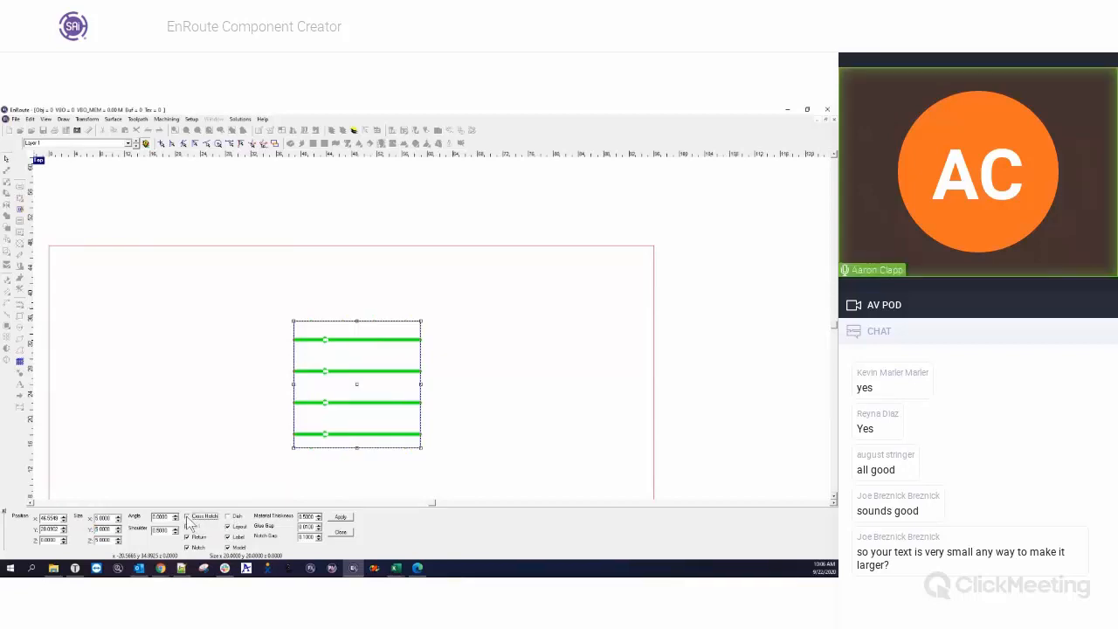
left_click(186, 517)
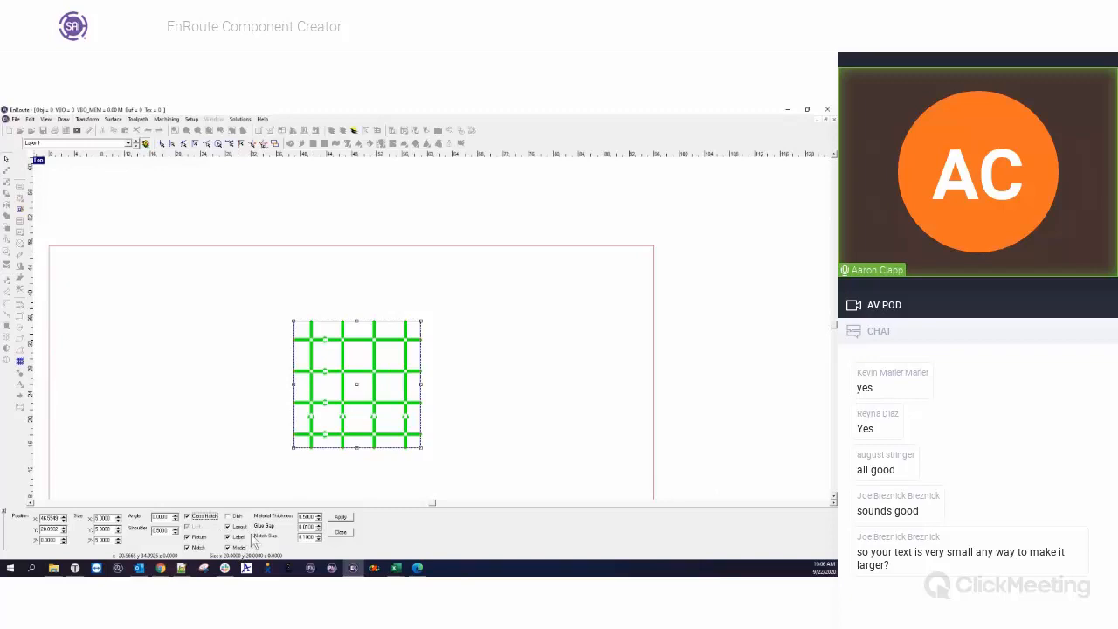
left_click(186, 547)
double_click(307, 517)
left_click(342, 528)
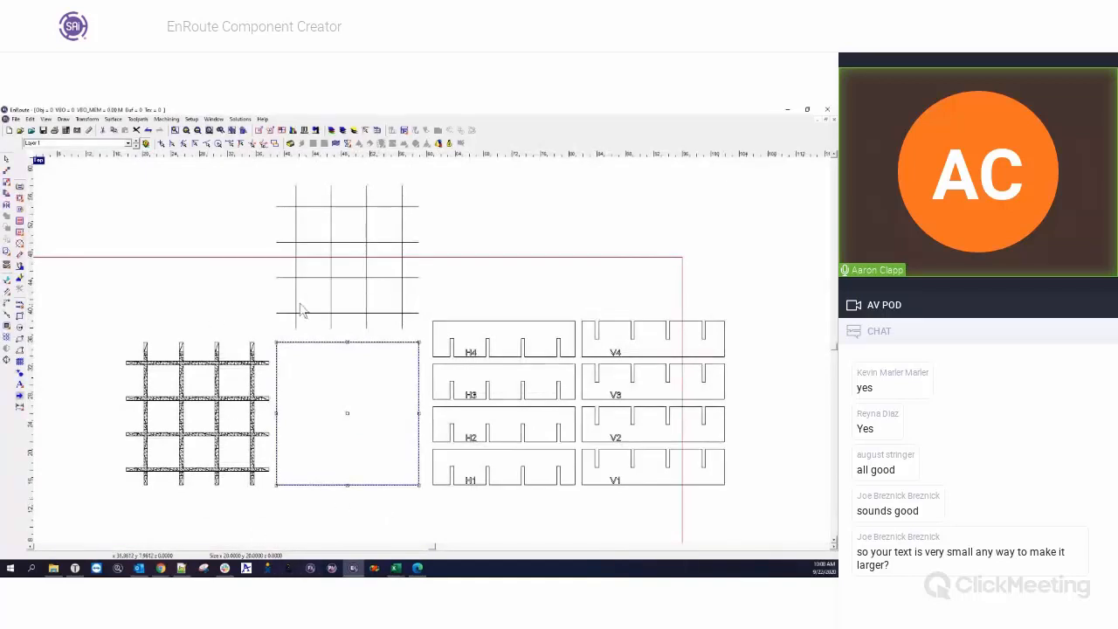
Switch to the four-view layout and turn on the rendered view.
double_click(38, 161)
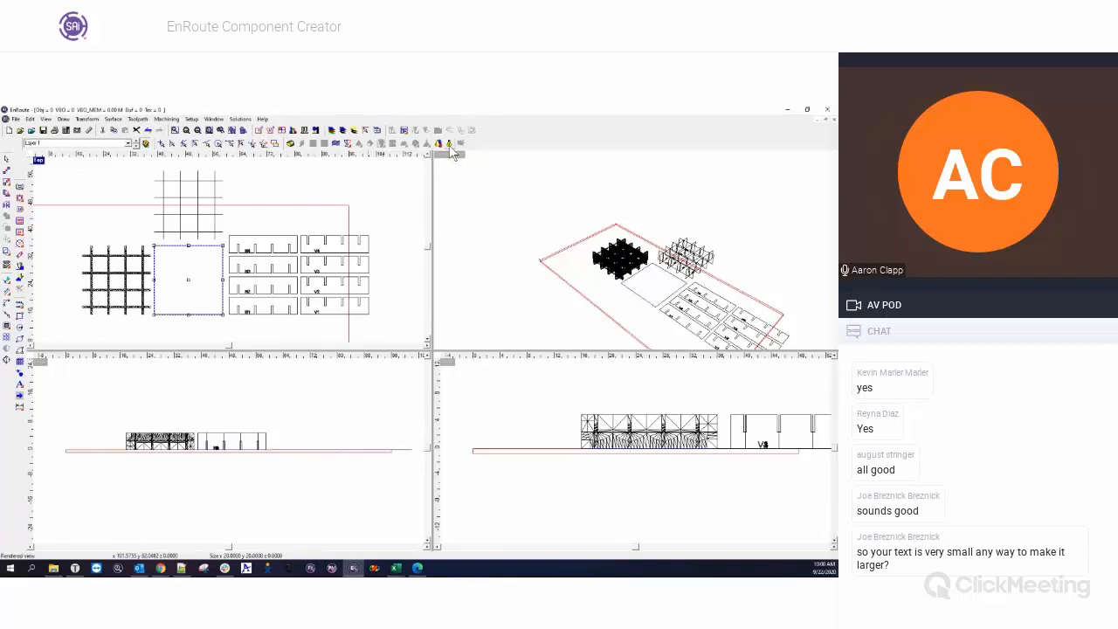
left_click(113, 119)
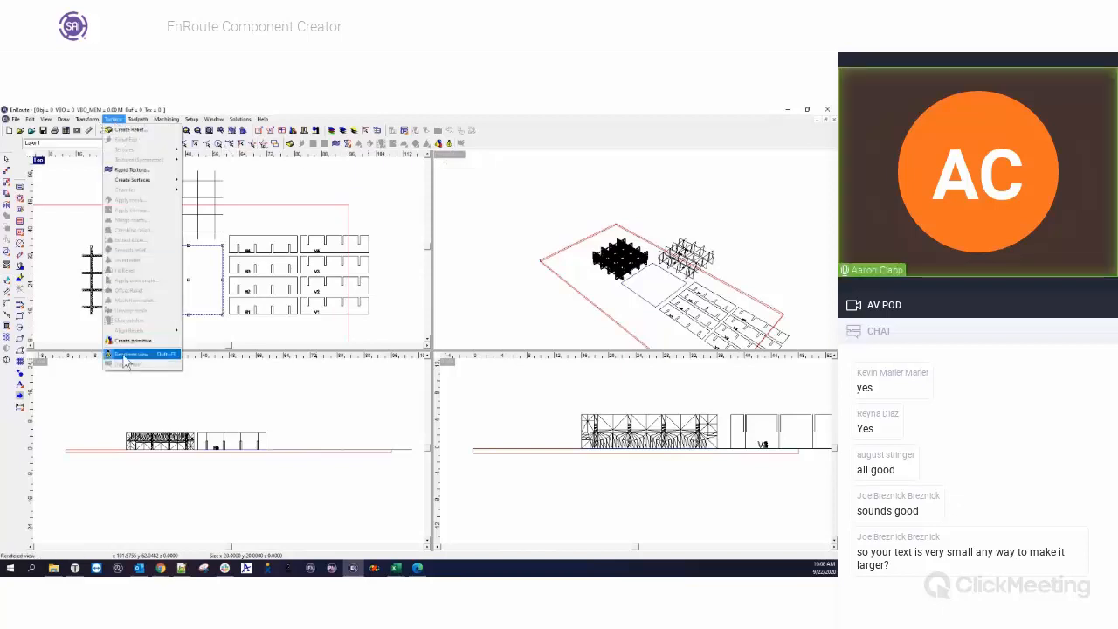
left_click(131, 354)
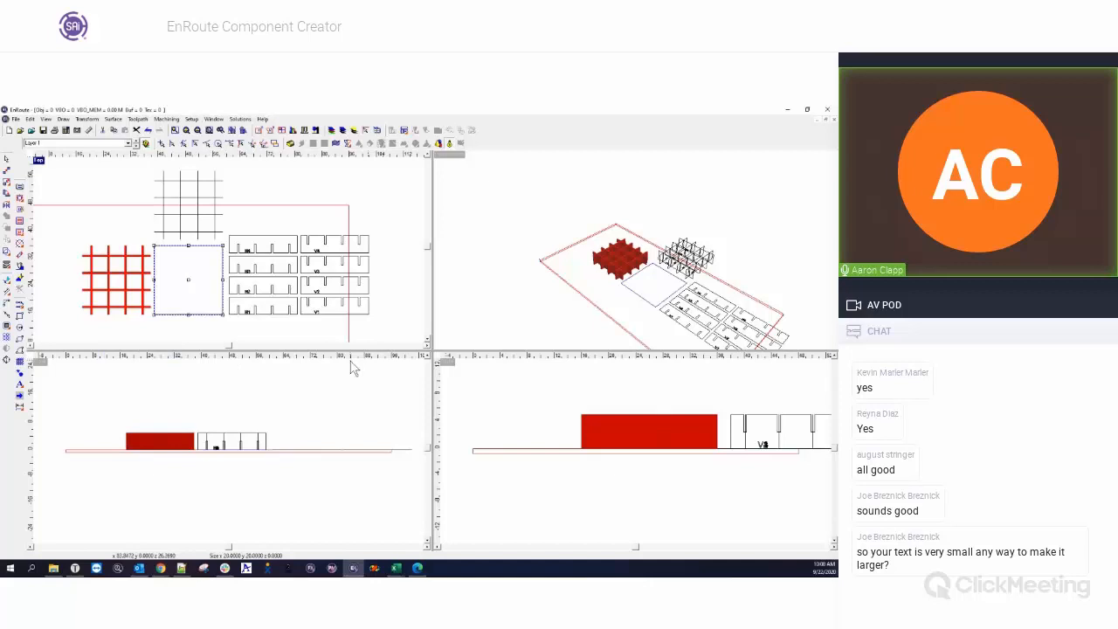
Examine the rendered grid model and the labelled wireframe assembly from several angles in the perspective view.
left_click_drag(573, 280, 561, 273)
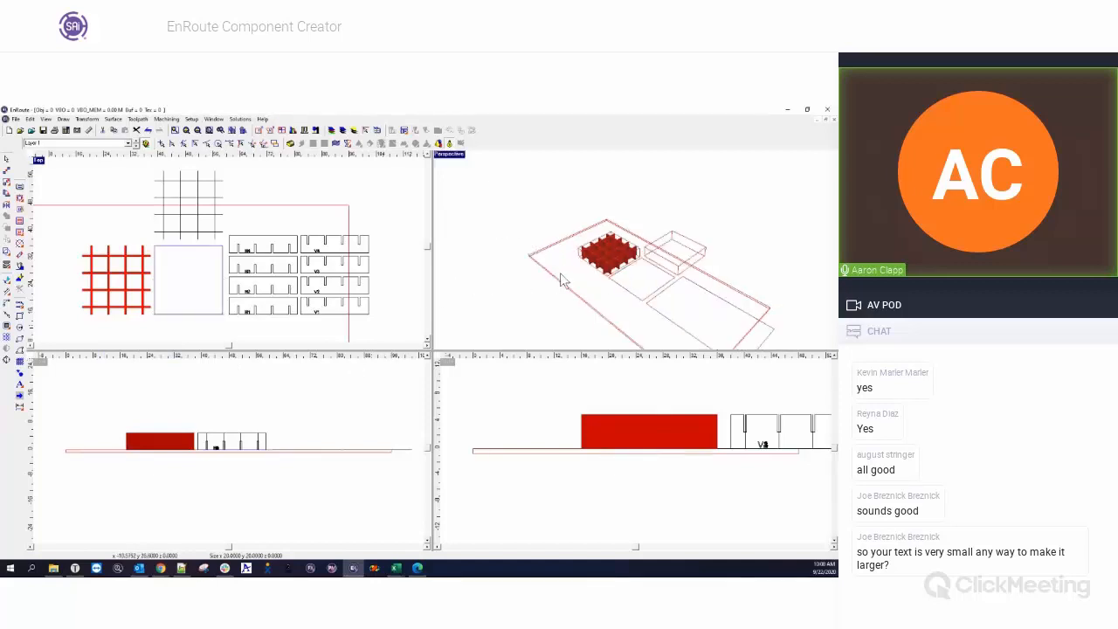
middle_click_drag(561, 274, 477, 257)
scroll(490, 238, "up", 3)
scroll(539, 253, "up", 3)
mouse_move(486, 253)
left_mouse_down()
mouse_move(627, 302)
mouse_move(585, 291)
mouse_move(593, 318)
left_mouse_up()
middle_click_drag(593, 318, 554, 297)
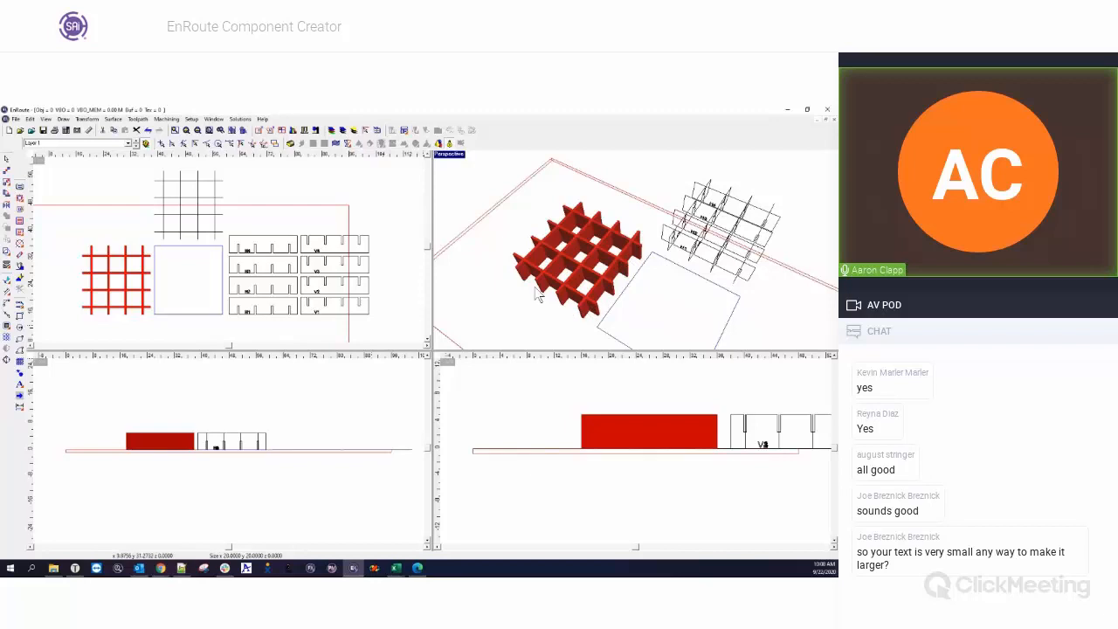
mouse_move(680, 297)
left_mouse_down()
mouse_move(561, 253)
mouse_move(568, 301)
mouse_move(664, 262)
mouse_move(642, 269)
mouse_move(577, 247)
mouse_move(627, 210)
left_mouse_up()
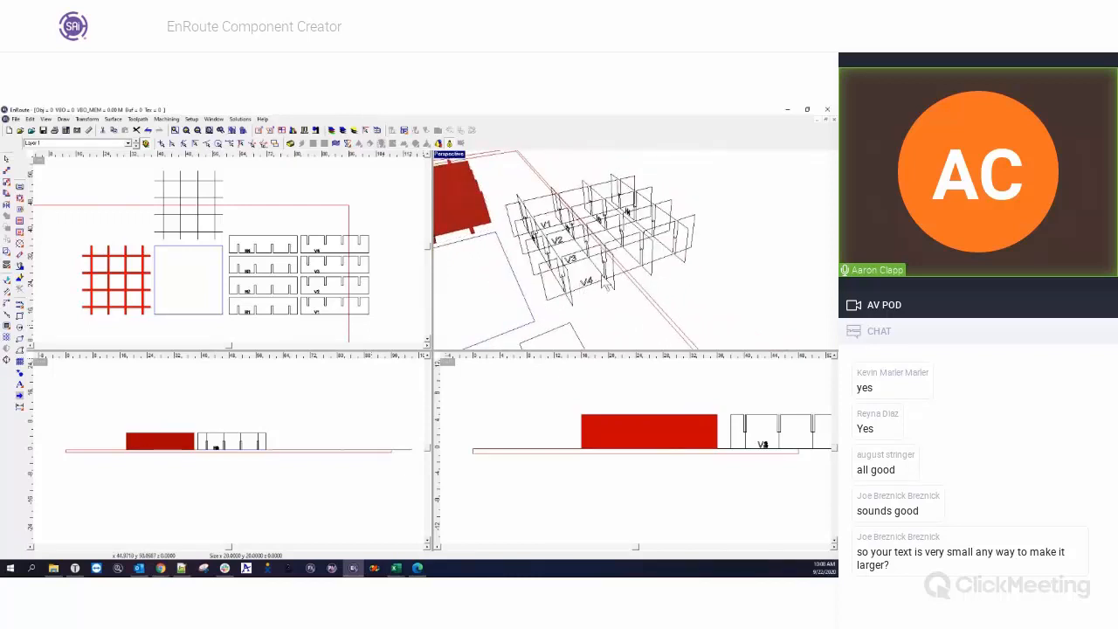
mouse_move(531, 268)
left_mouse_down()
mouse_move(707, 281)
mouse_move(479, 243)
left_mouse_up()
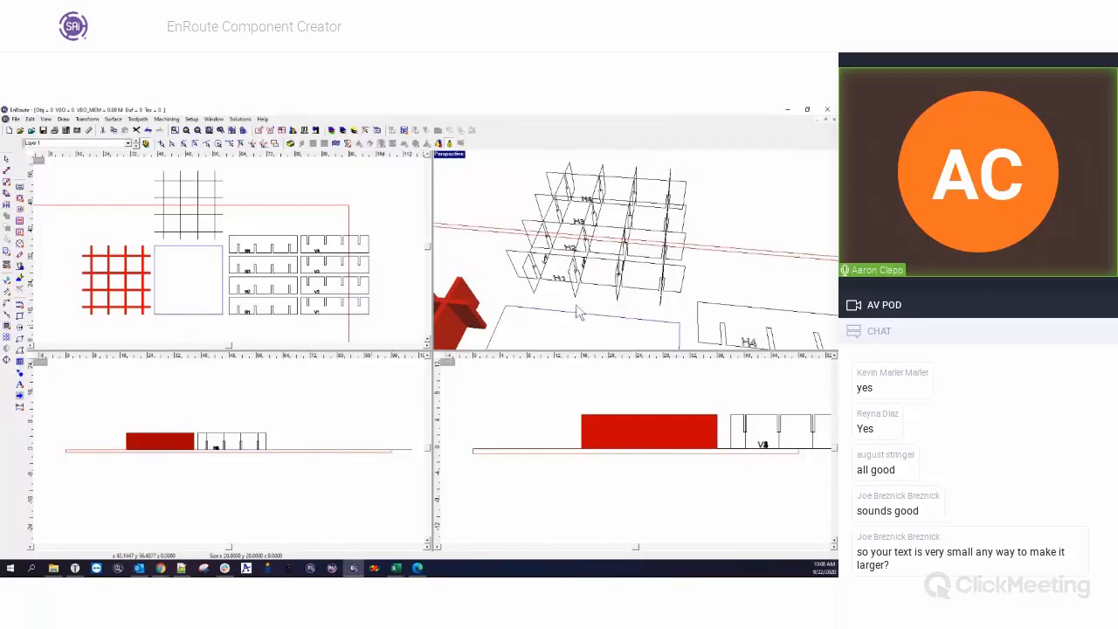
Delete the upright wireframe assembly, the rendered grid model, the square and the flat labelled parts, leaving the plate empty.
left_click(230, 244)
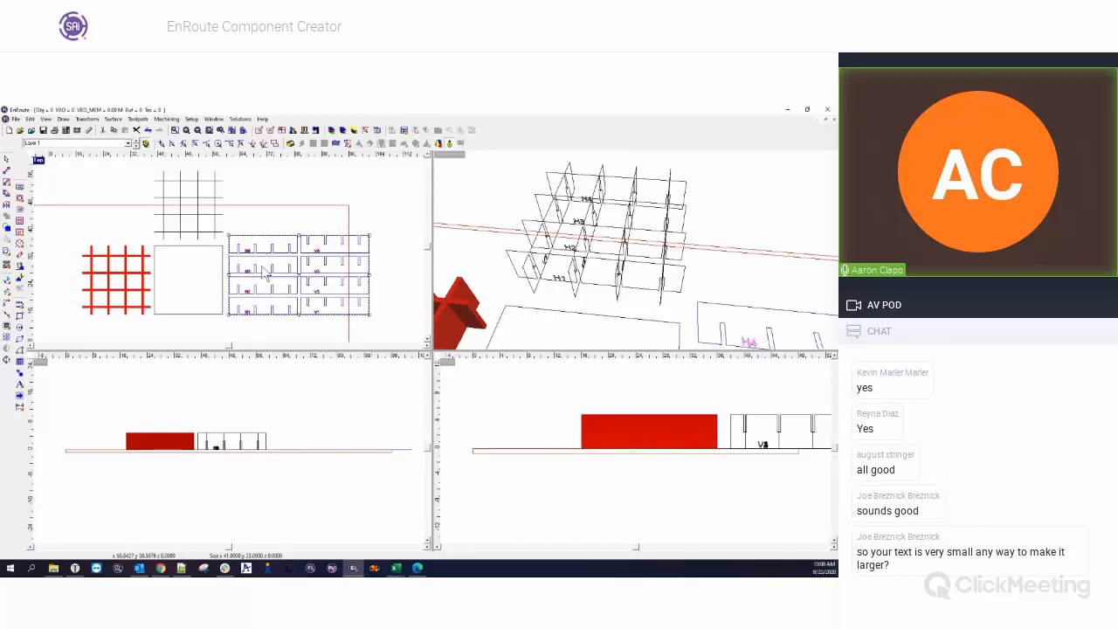
left_click(229, 230)
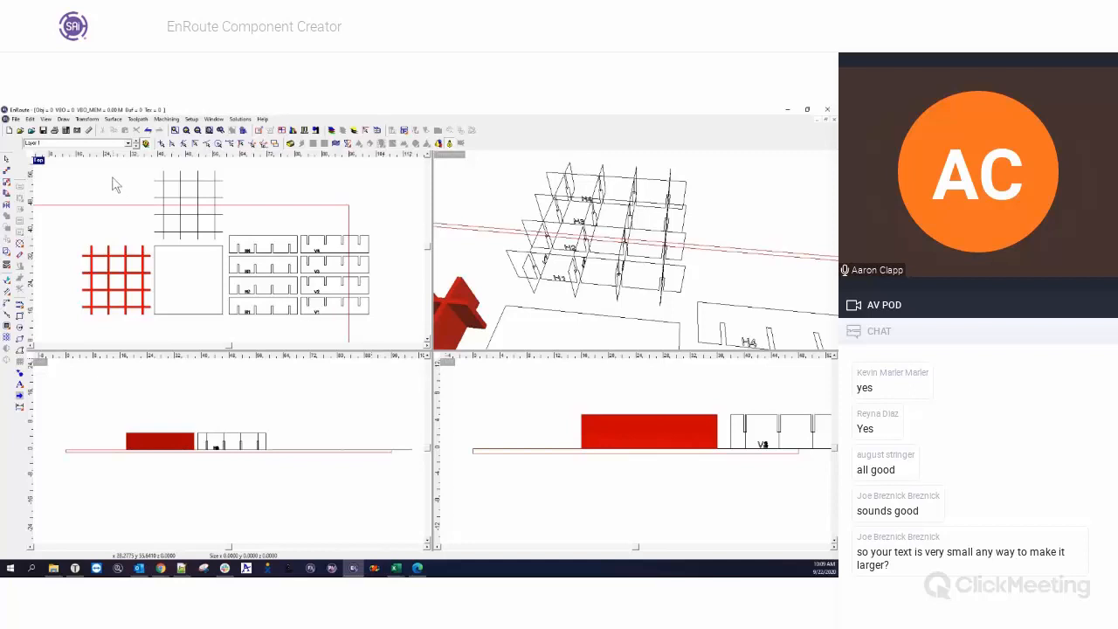
scroll(235, 228, "down", 3)
left_click(234, 261)
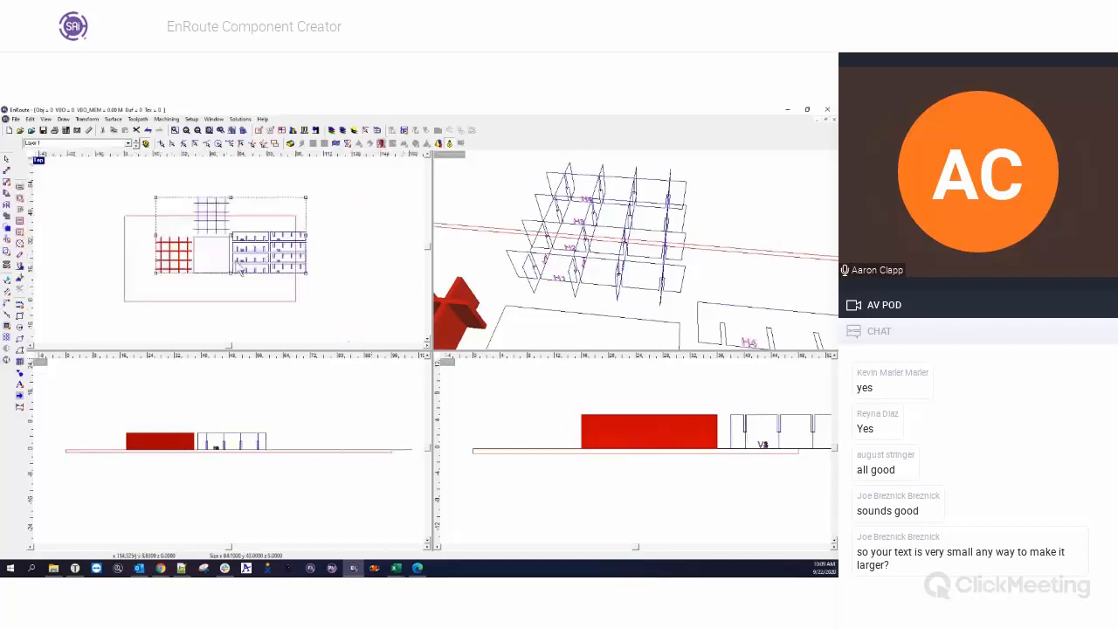
left_click_drag(173, 183, 243, 238)
key("Delete")
left_click_drag(123, 195, 325, 294)
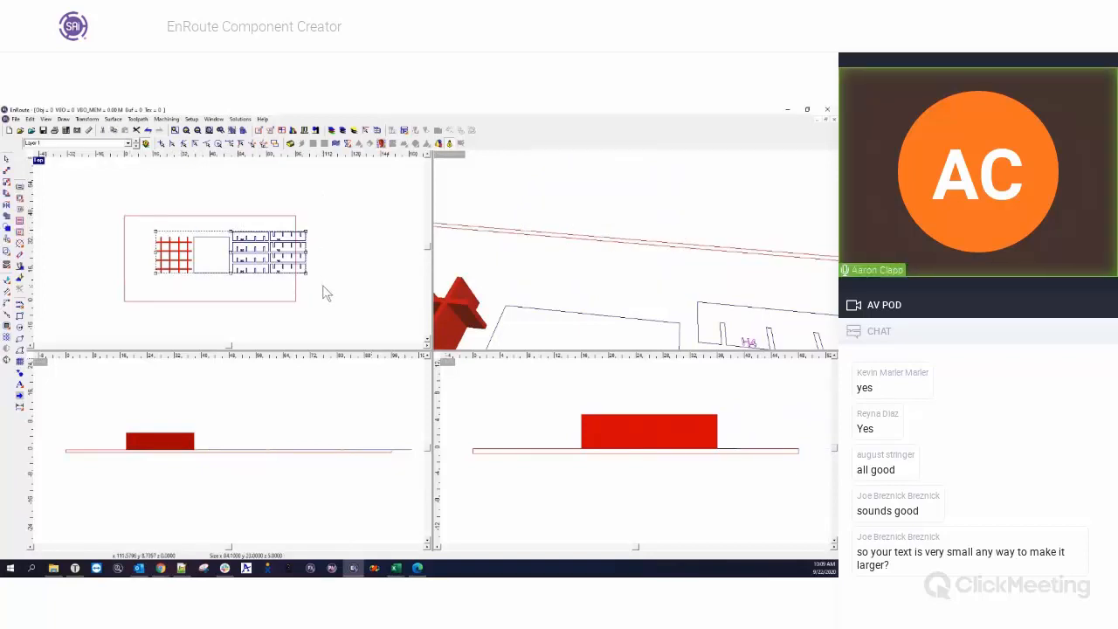
key("Delete")
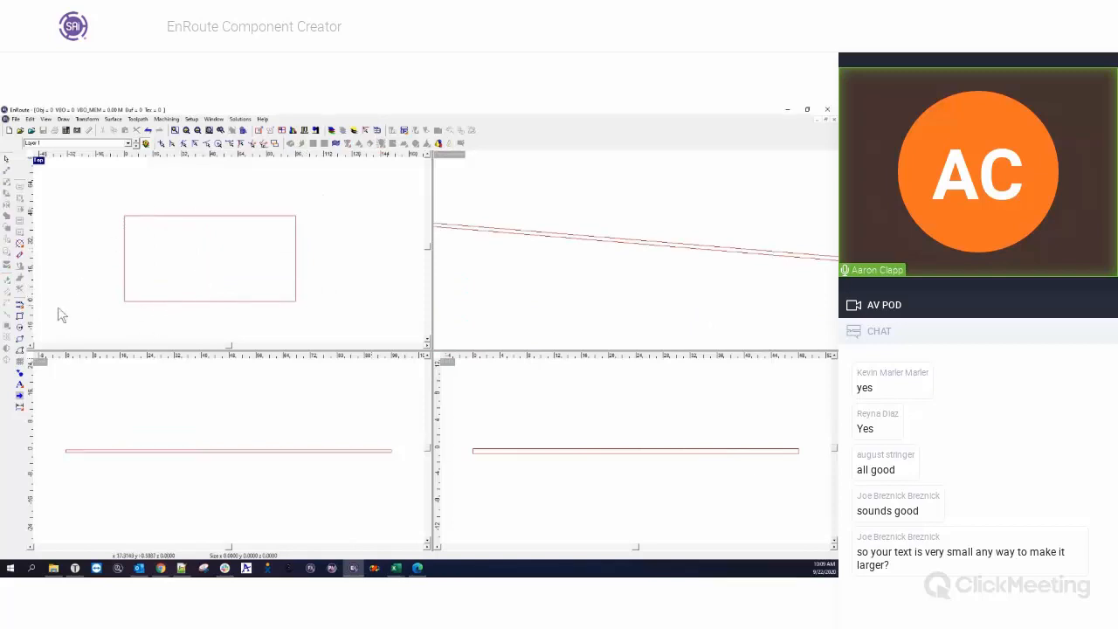
Draw a circle about 33.12 in diameter on the empty plate in the top view.
left_click(22, 328)
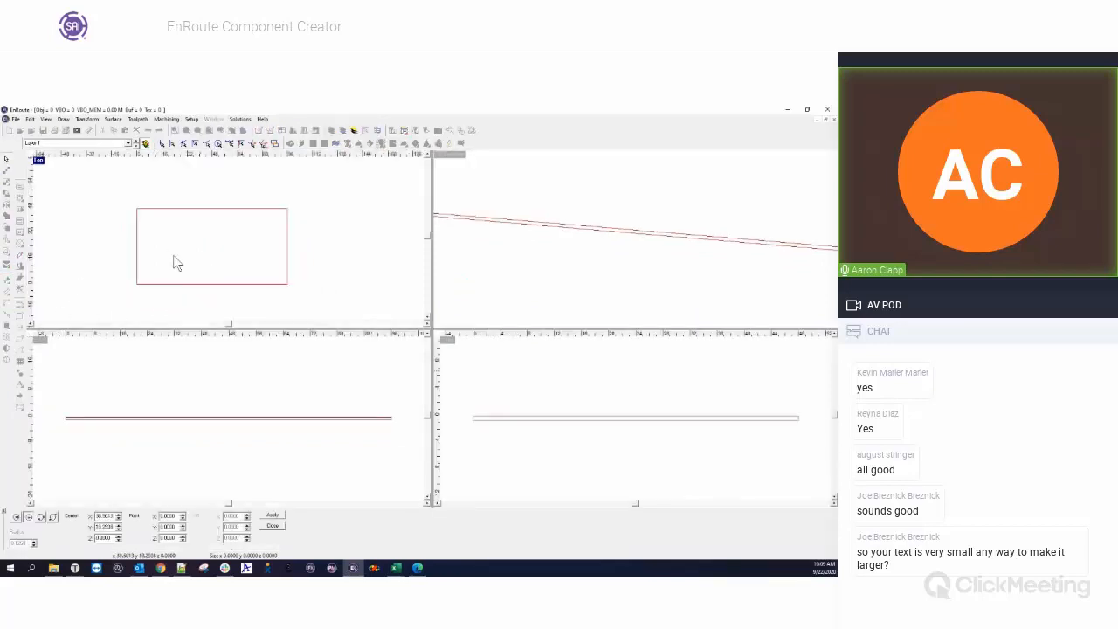
left_click_drag(160, 244, 208, 262)
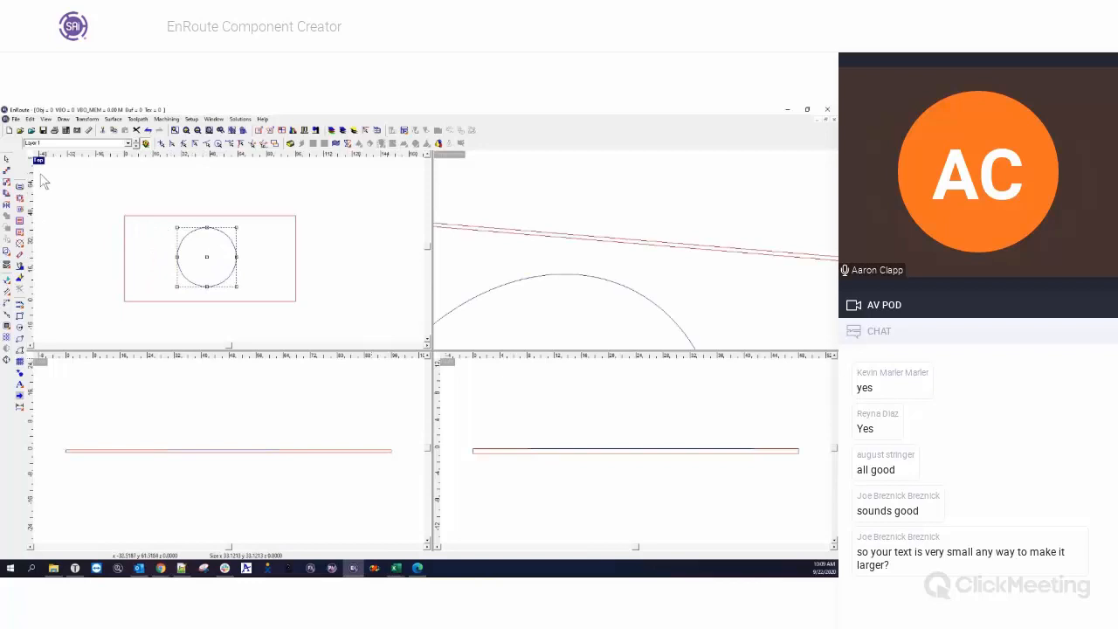
Generate components from the circle with Cross Hatch turned off, so that only the horizontal ribs are made.
left_click(19, 361)
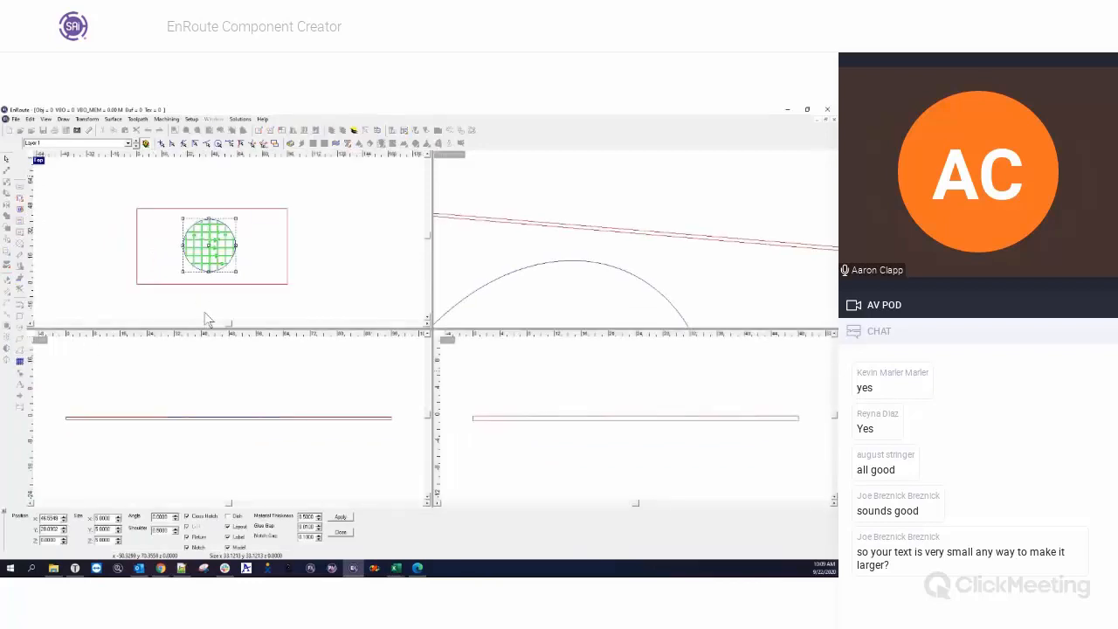
scroll(204, 259, "up", 2)
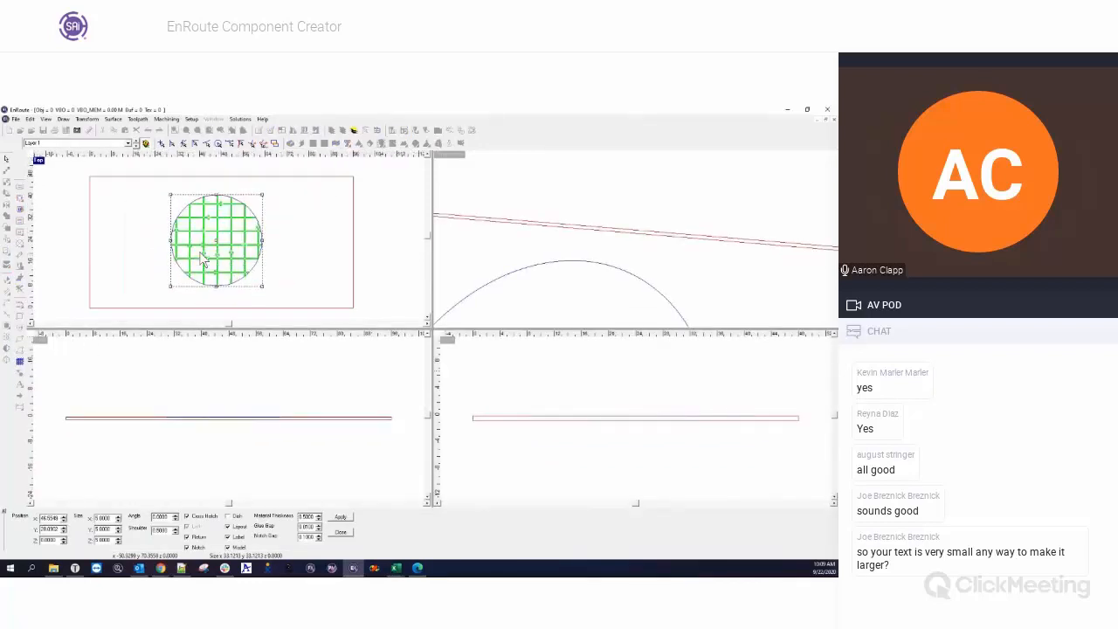
left_click(186, 516)
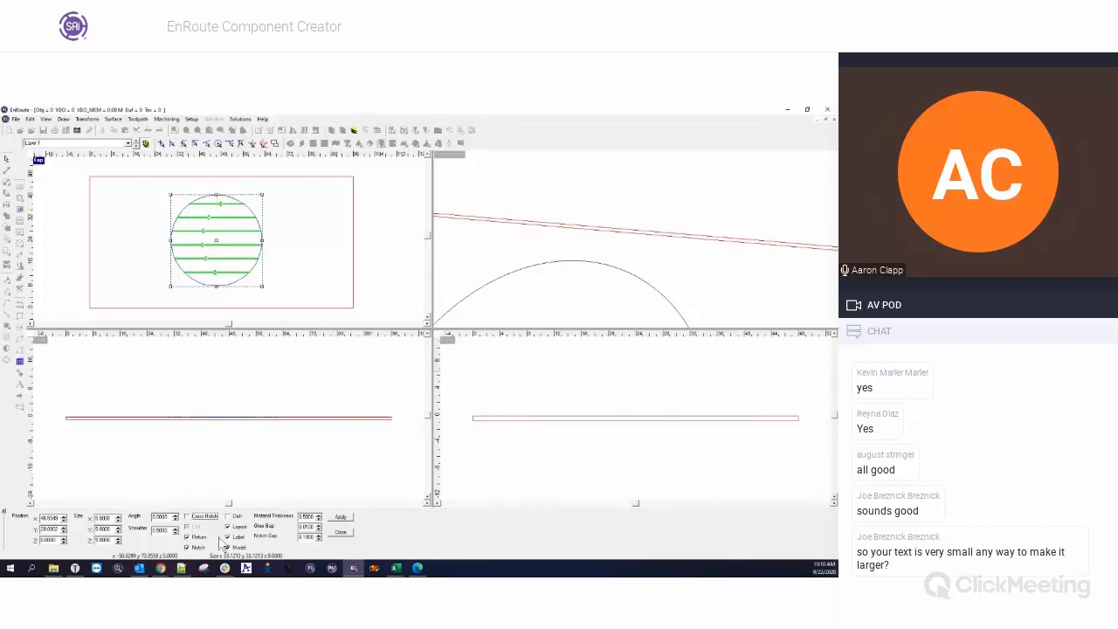
left_click_drag(112, 541, 80, 541)
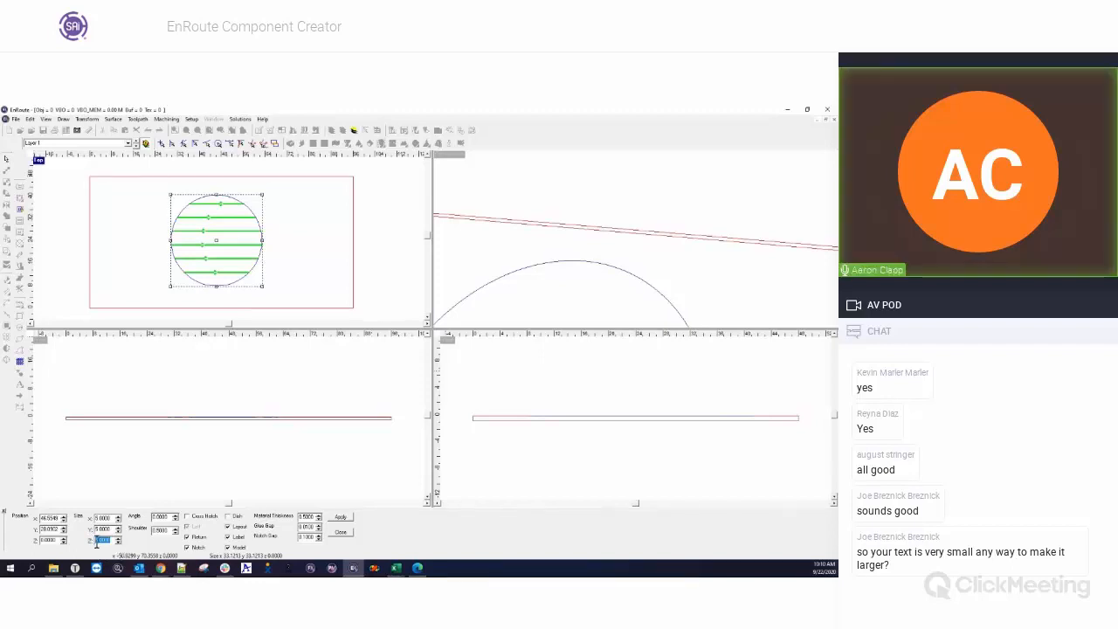
left_click(340, 517)
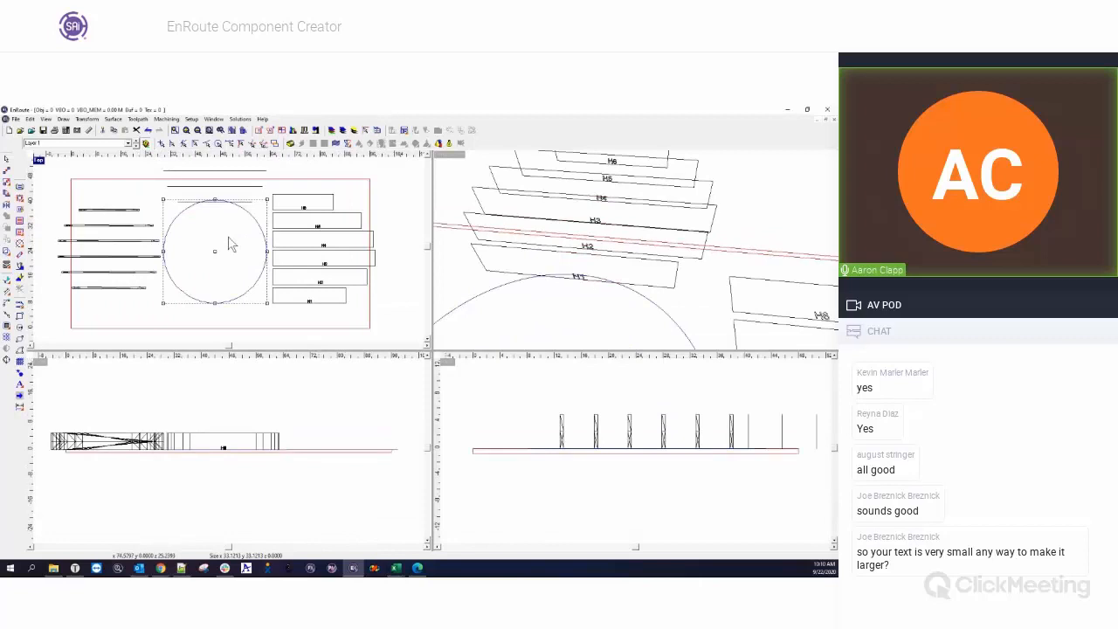
Turn on the rendered view and examine the parallel ribs from several angles in the perspective view.
left_click(449, 142)
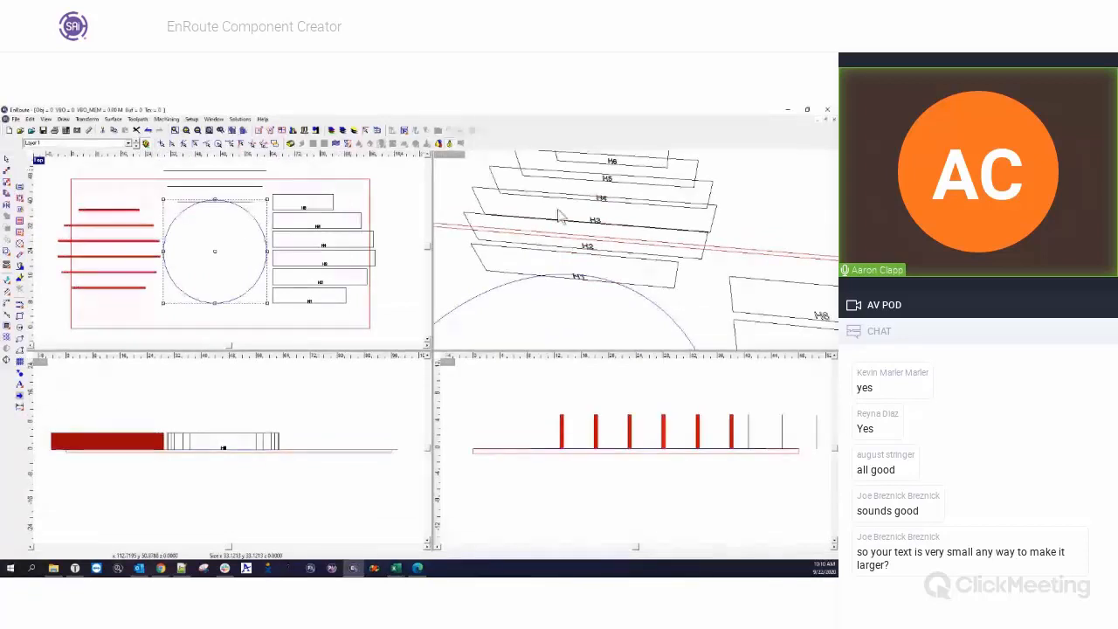
left_click(621, 239)
scroll(621, 239, "down", 4)
middle_click_drag(490, 265, 528, 290)
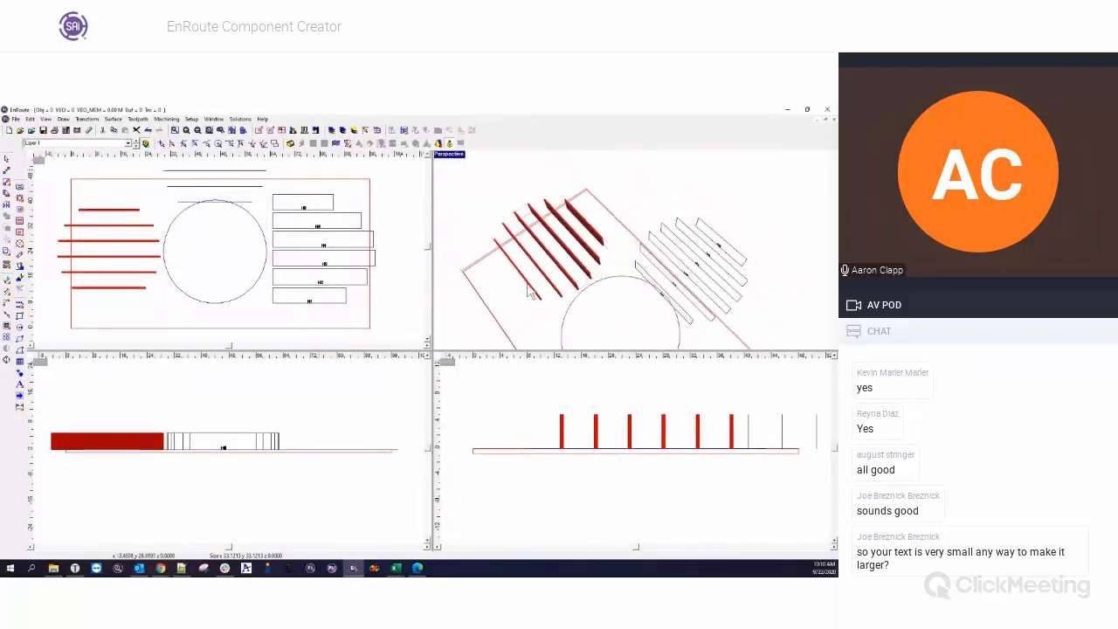
middle_click_drag(495, 255, 616, 239)
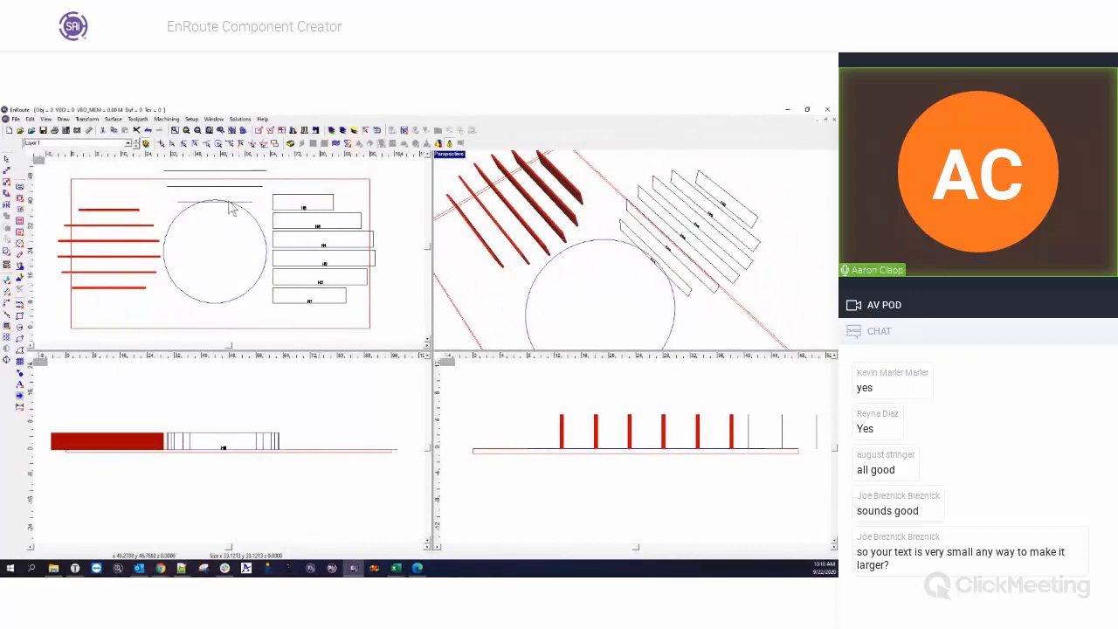
Delete the rendered ribs, the upright wireframe assembly and the flat labelled parts, leaving only the circle.
scroll(171, 249, "down", 3)
left_click(123, 220)
scroll(123, 220, "down", 2)
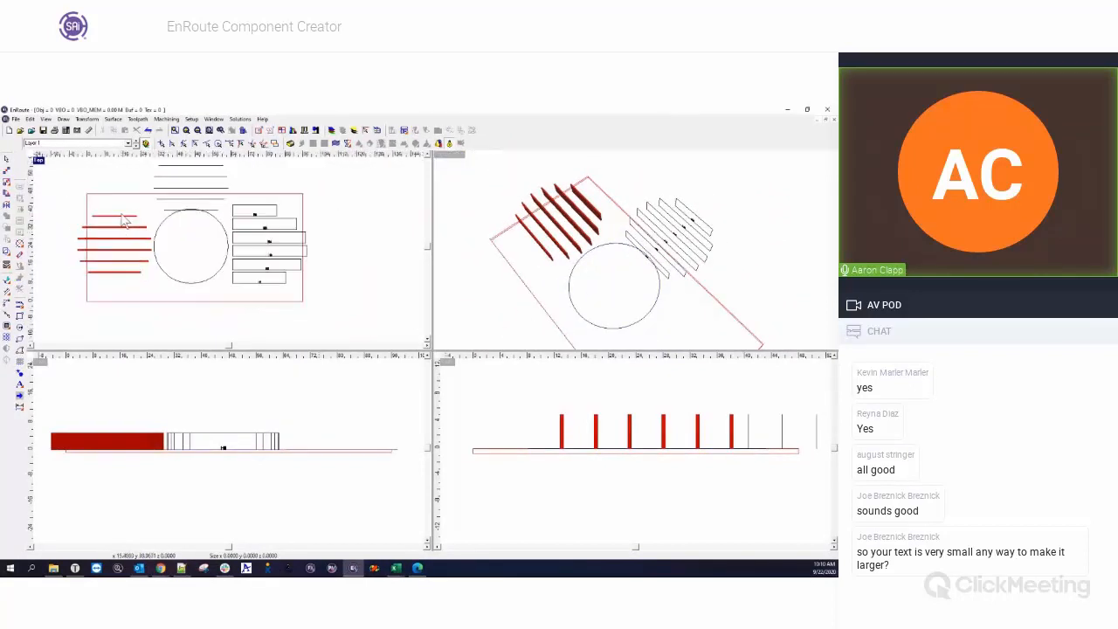
key("Delete")
left_click(198, 186)
key("Delete")
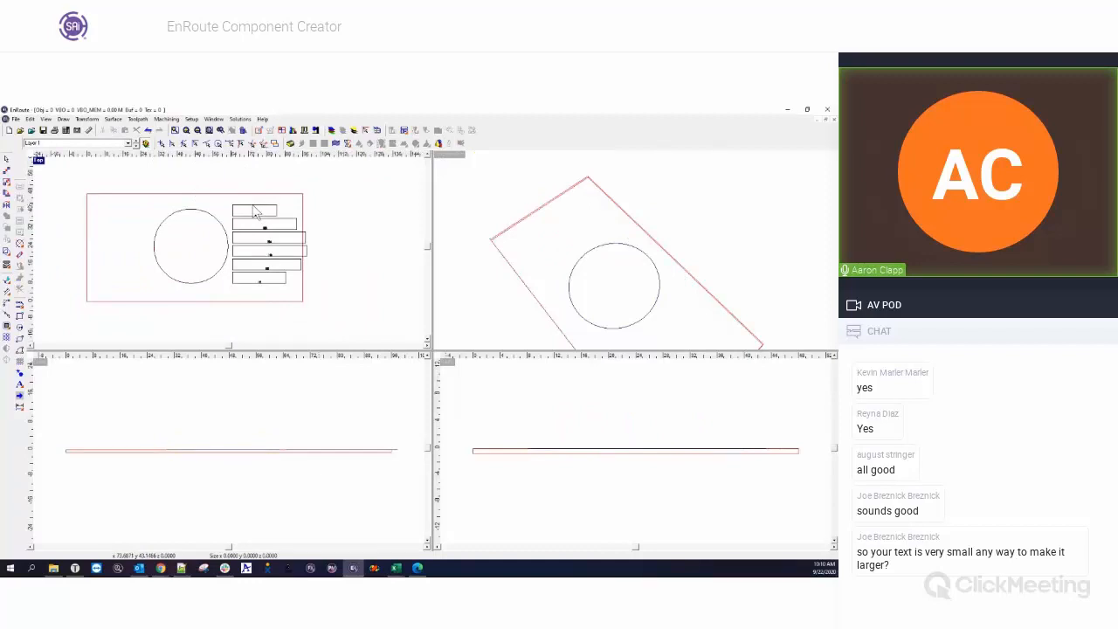
key("ctrl+z")
Generate notched components from the circle with Cross Hatch turned on.
left_click(20, 361)
left_click(190, 517)
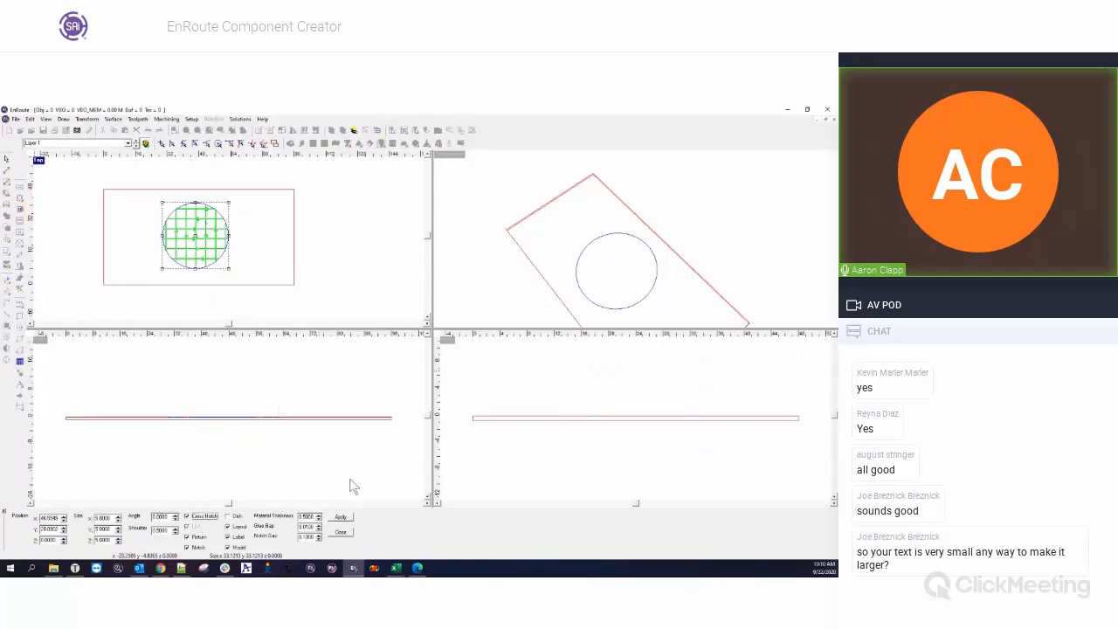
left_click(340, 517)
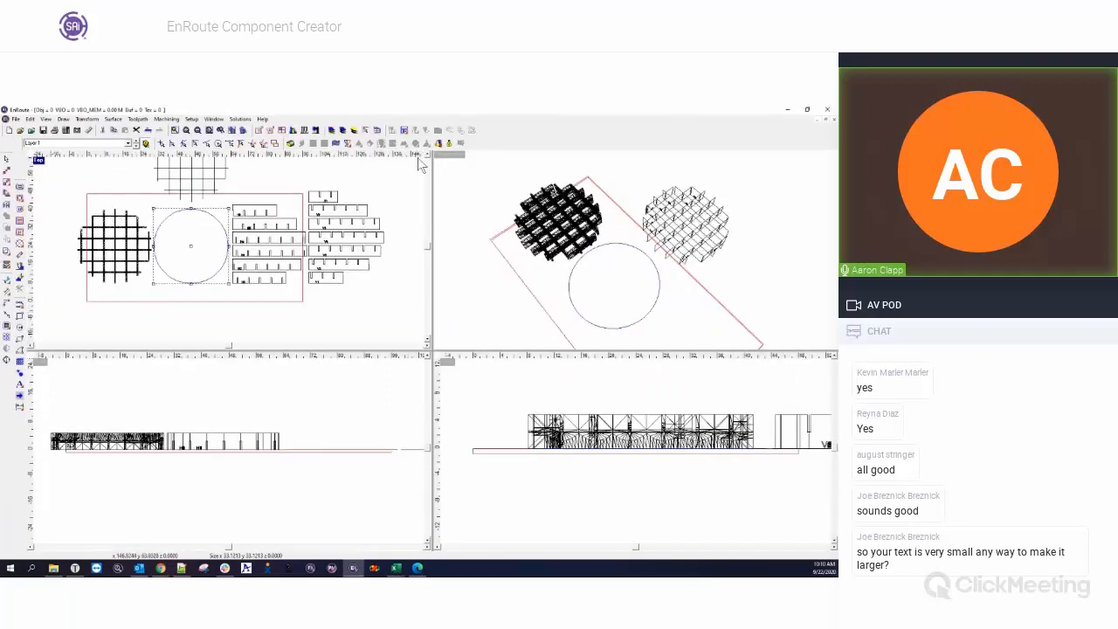
Examine the circular grid model rendered from several angles, and the flat labelled notched parts in the enlarged top view.
left_click(449, 142)
left_click_drag(594, 270, 626, 253)
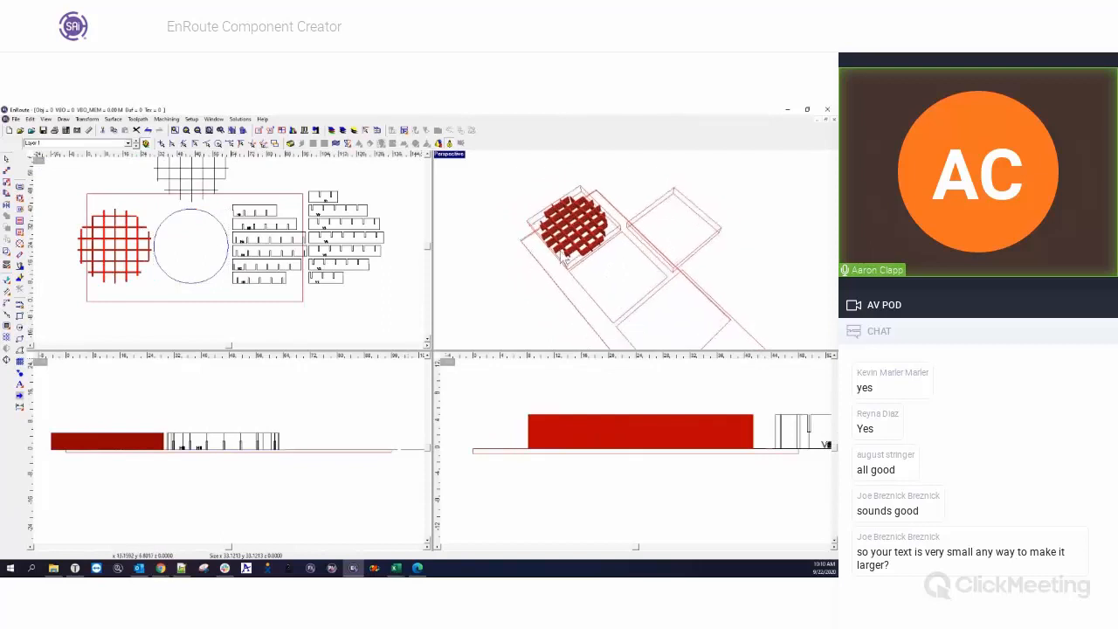
scroll(629, 254, "up", 3)
mouse_move(569, 281)
left_mouse_down()
mouse_move(536, 230)
mouse_move(568, 294)
left_mouse_up()
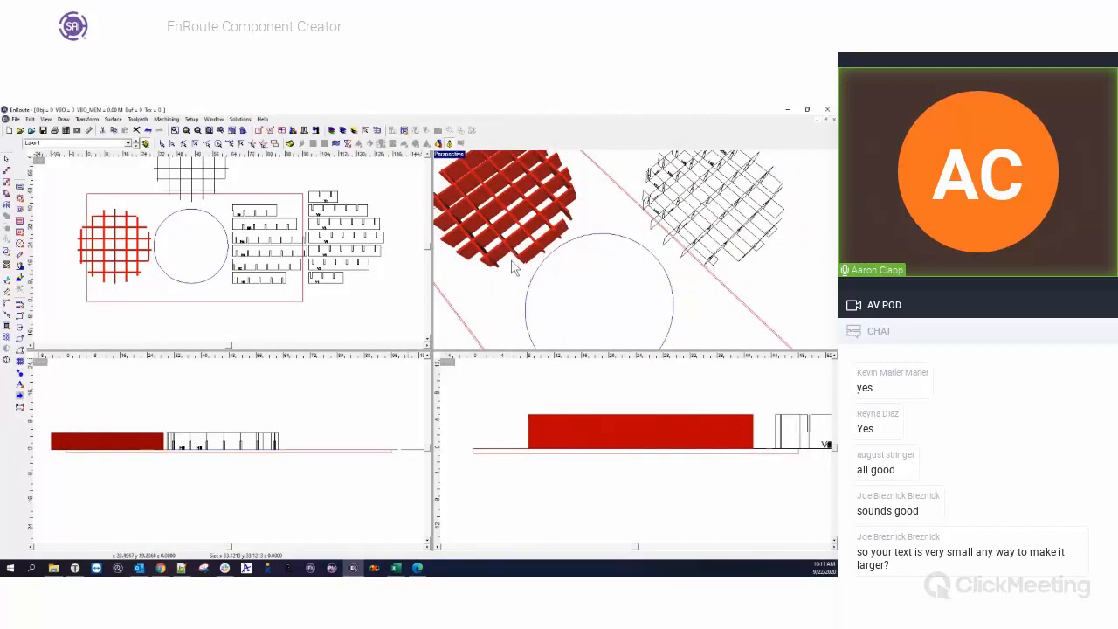
scroll(512, 262, "up", 1)
left_click_drag(499, 259, 615, 282)
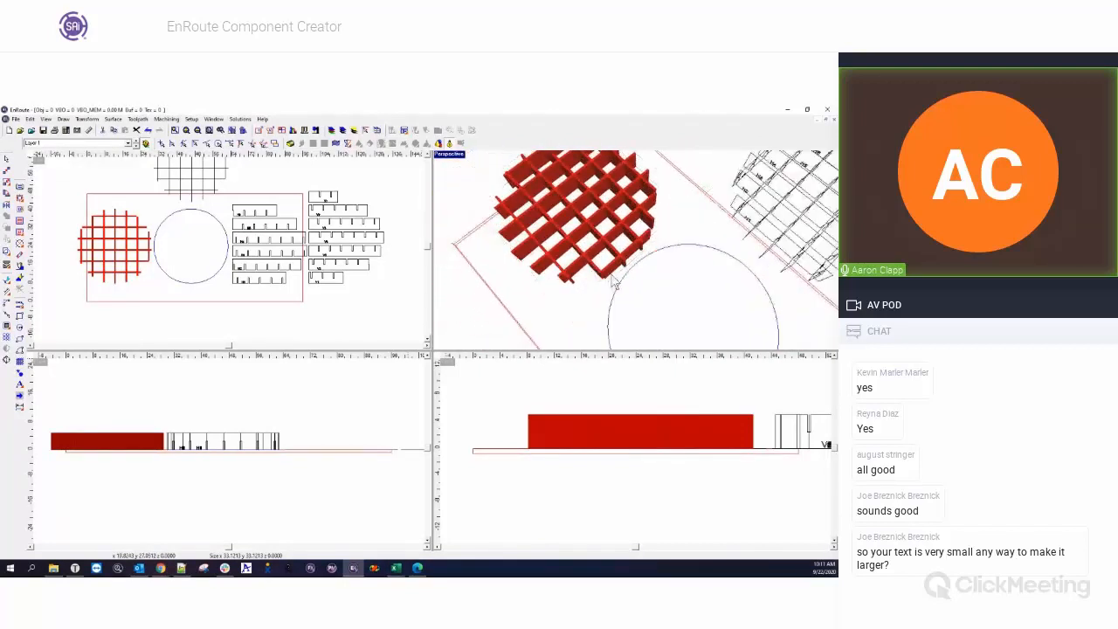
scroll(574, 308, "up", 4)
scroll(572, 315, "up", 2)
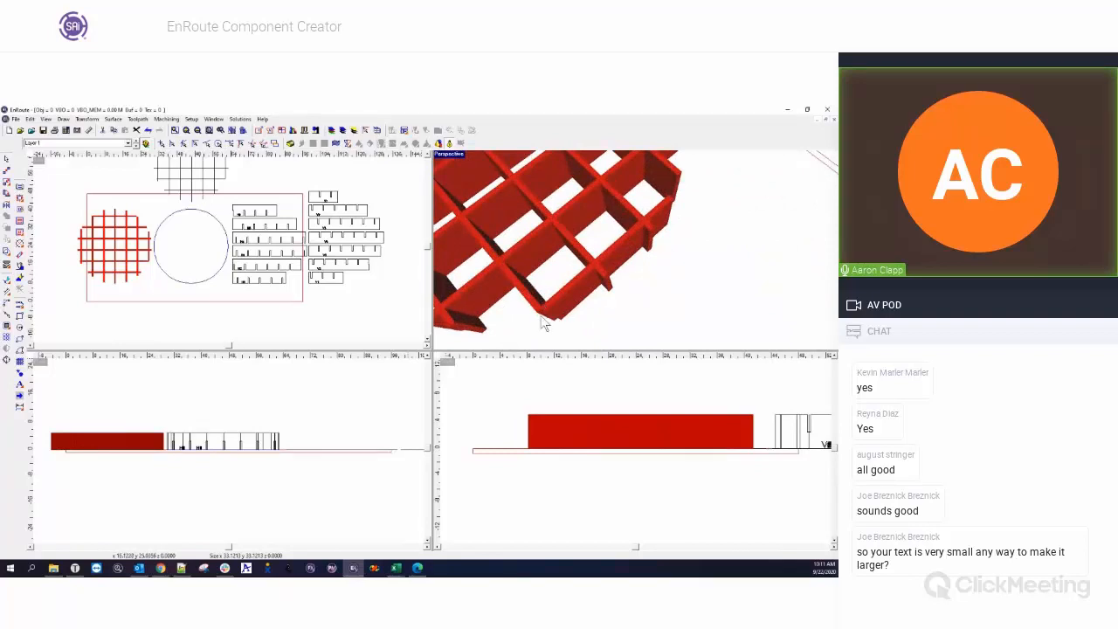
scroll(544, 323, "down", 4)
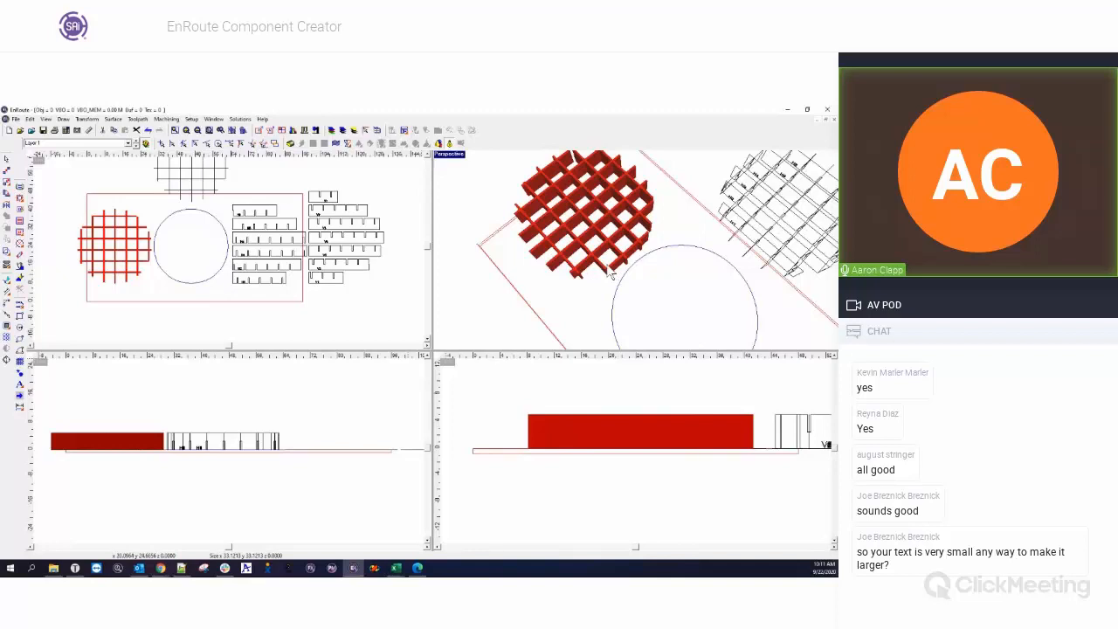
middle_click_drag(671, 219, 528, 242)
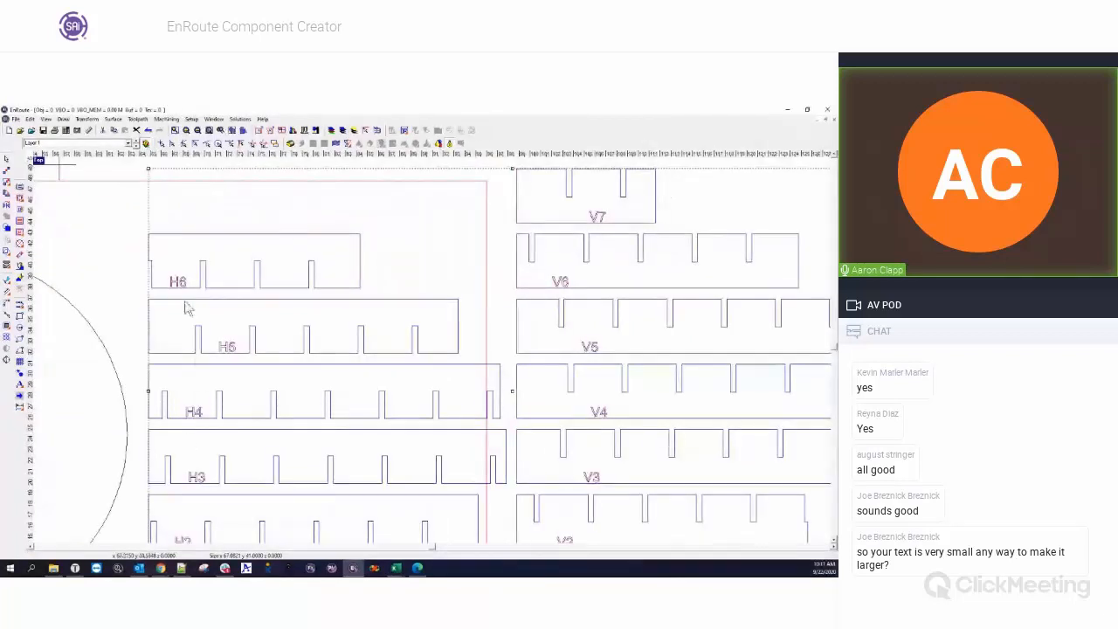
scroll(289, 325, "down", 5)
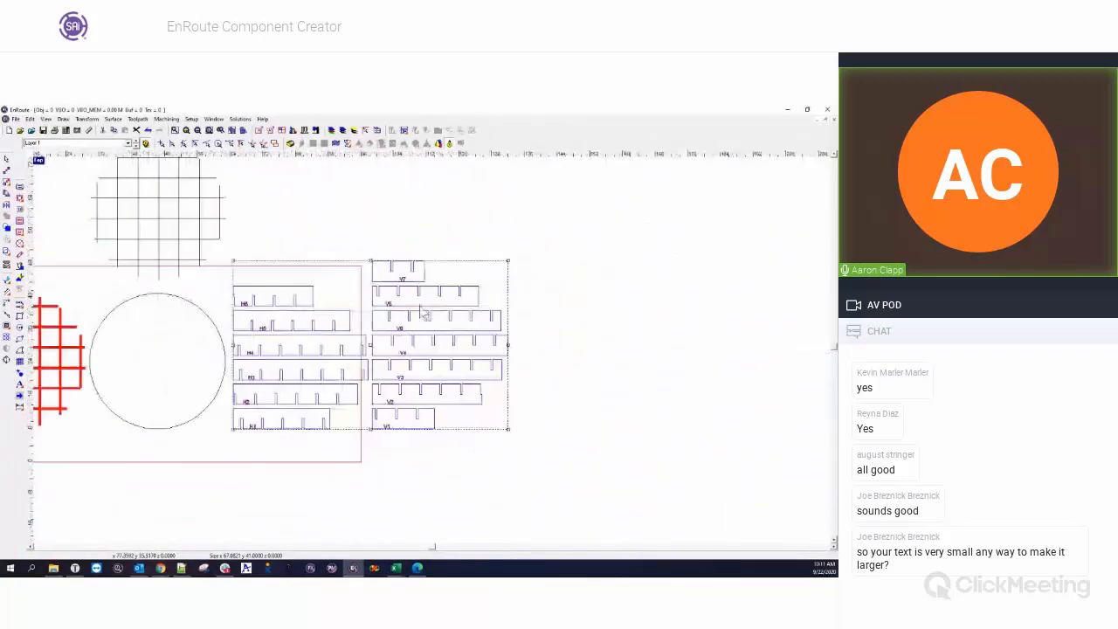
Delete the rendered grid model, the wireframe assembly and the flat notched parts, keeping the circle on the plate.
left_click_drag(110, 187, 548, 422)
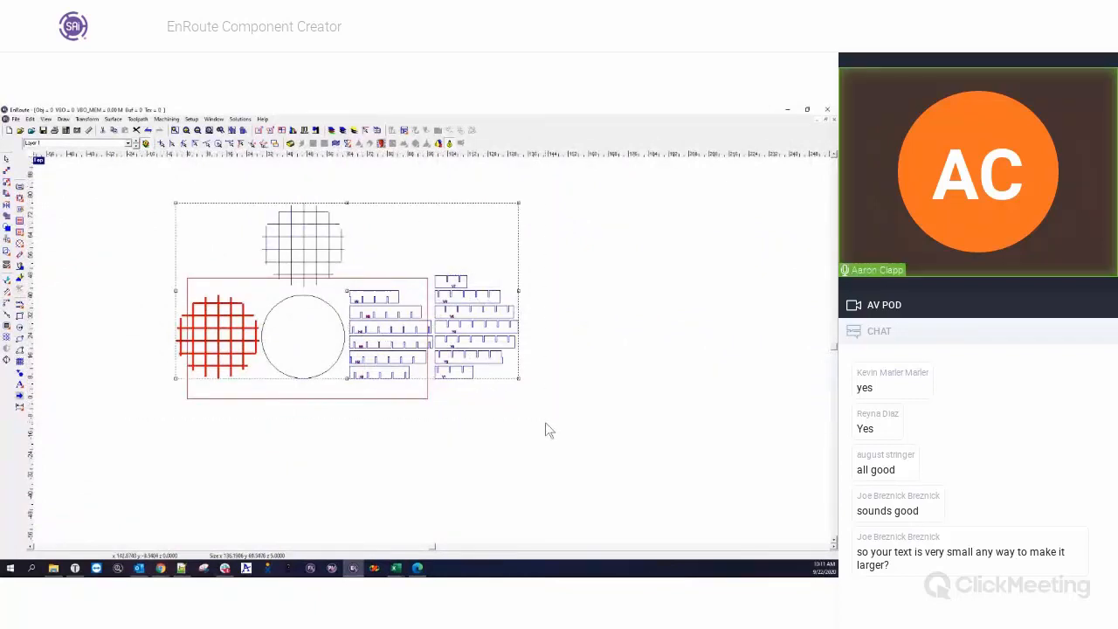
key("Delete")
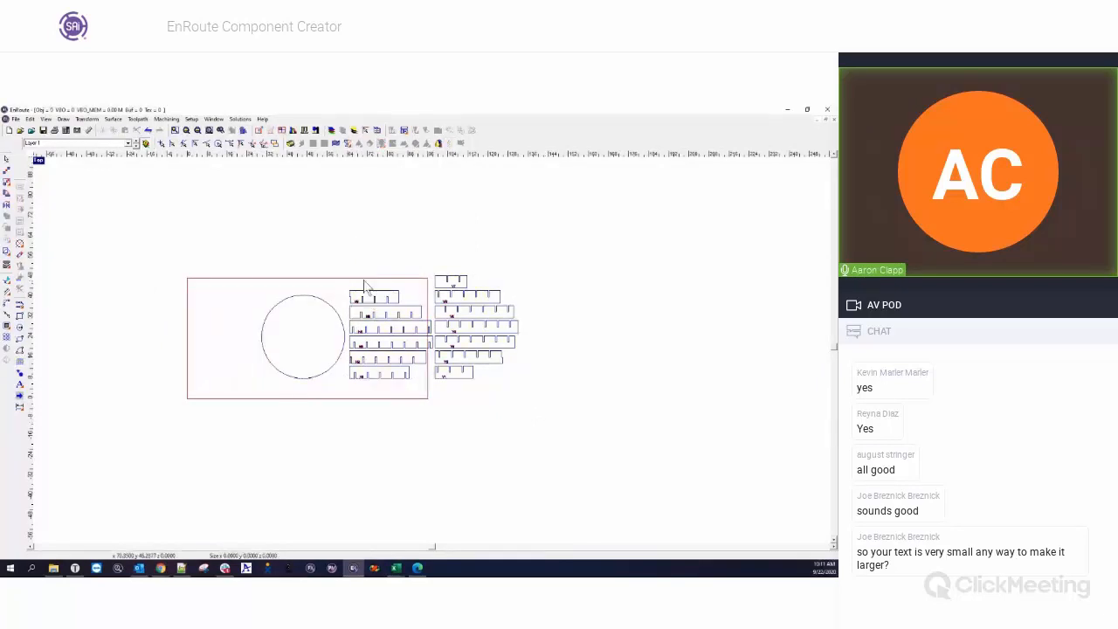
left_click_drag(345, 234, 553, 428)
key("Delete")
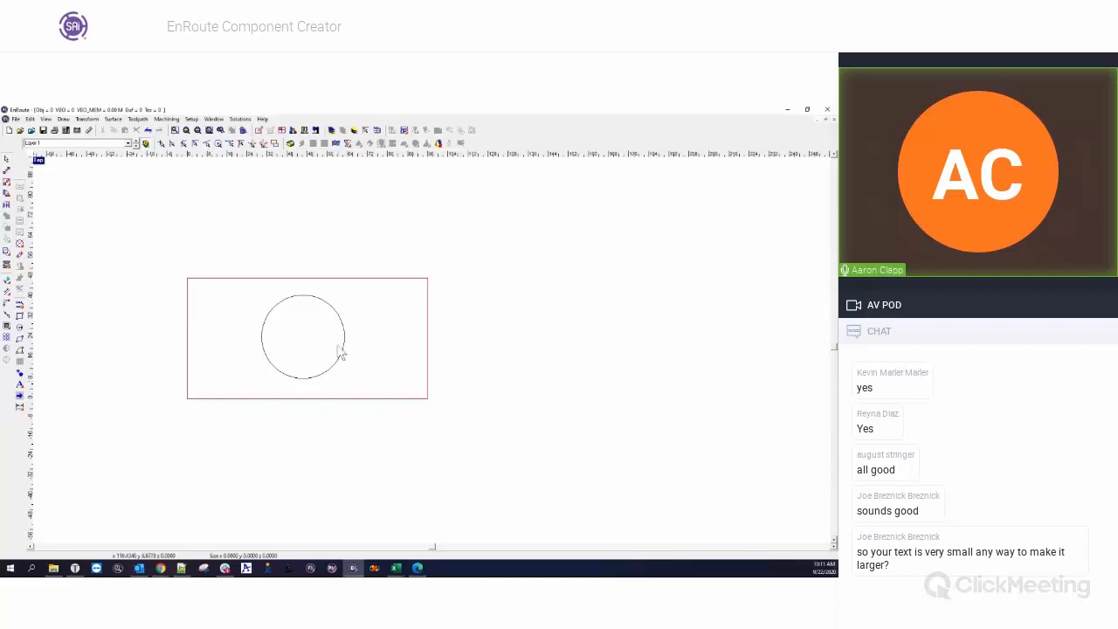
Create a domed relief from the circle using Scale to height with a height of 5 and a 45° angle.
left_click(311, 298)
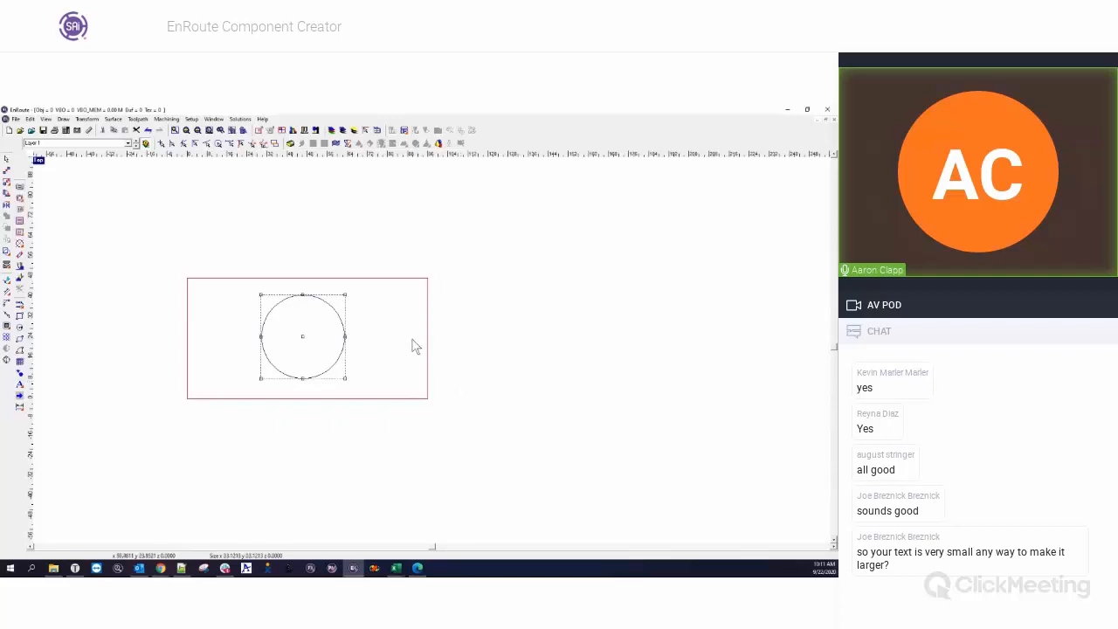
left_click(292, 144)
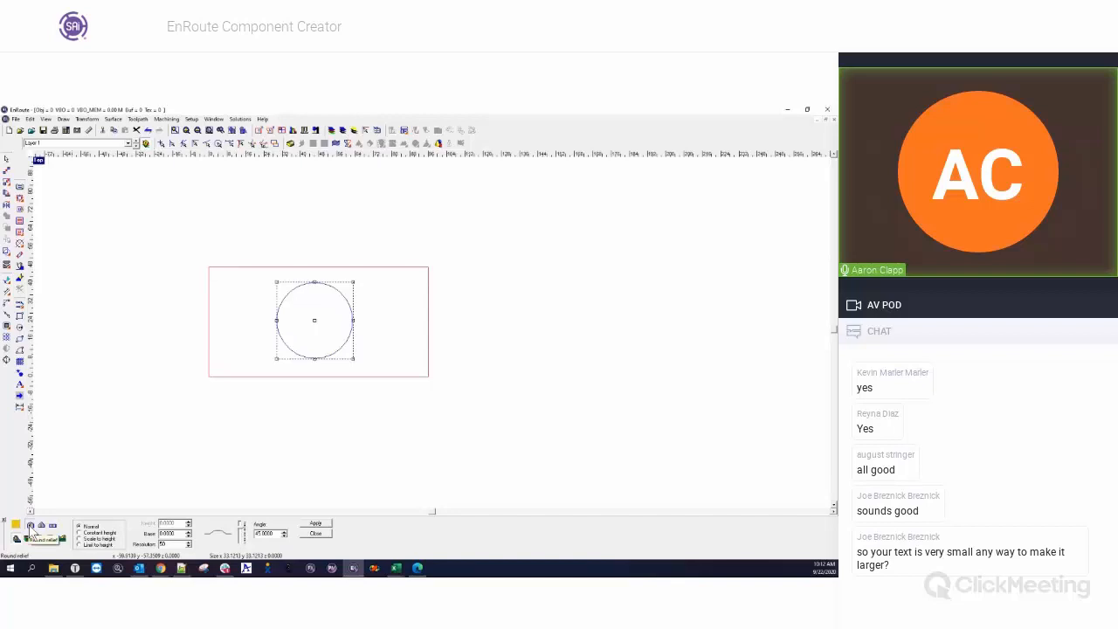
left_click(87, 539)
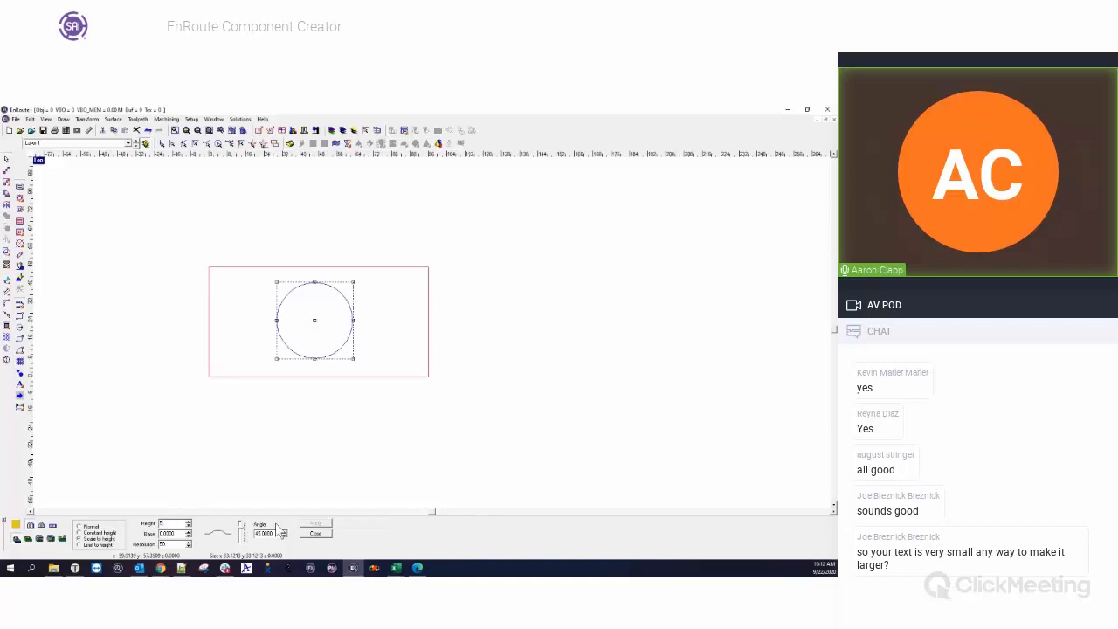
key("Tab")
left_click(316, 524)
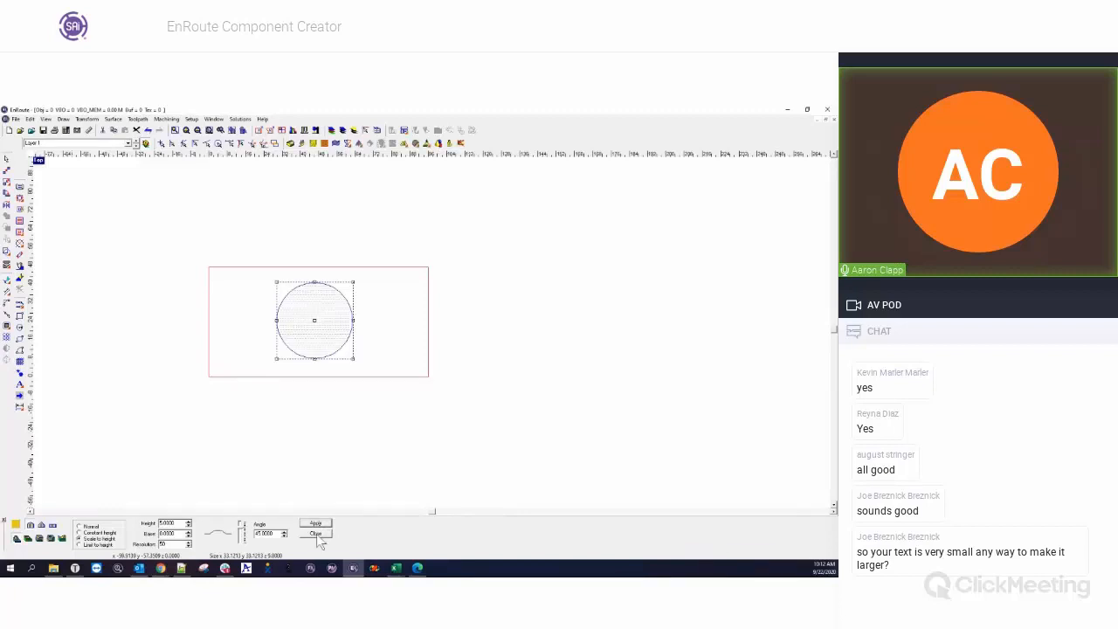
left_click(316, 534)
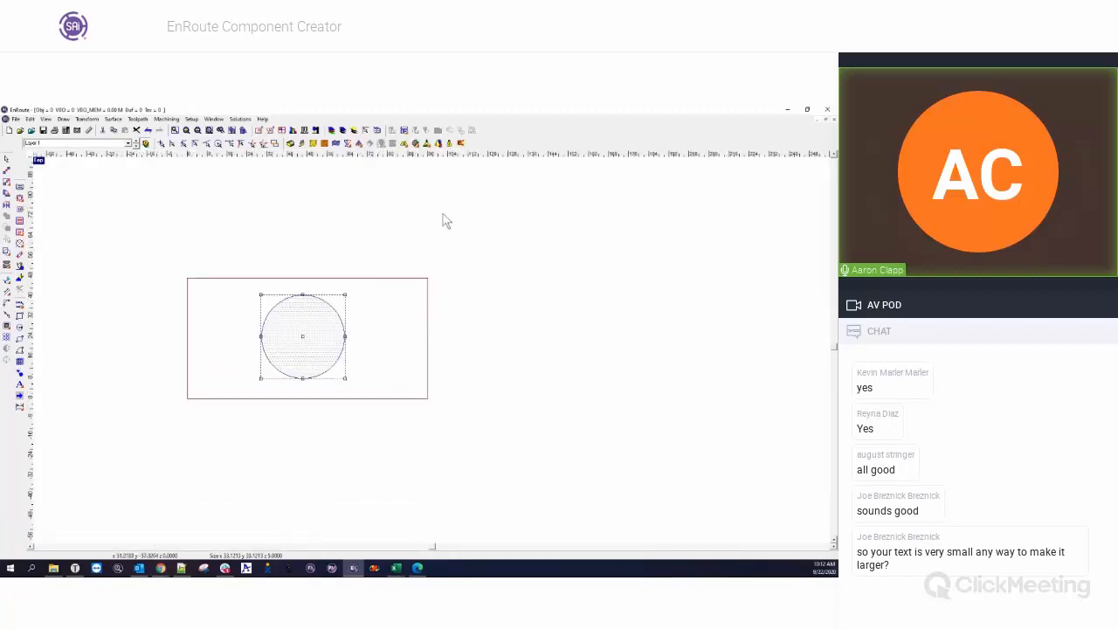
Switch to the four-view layout and examine the rendered dome from several angles in the perspective view.
double_click(42, 162)
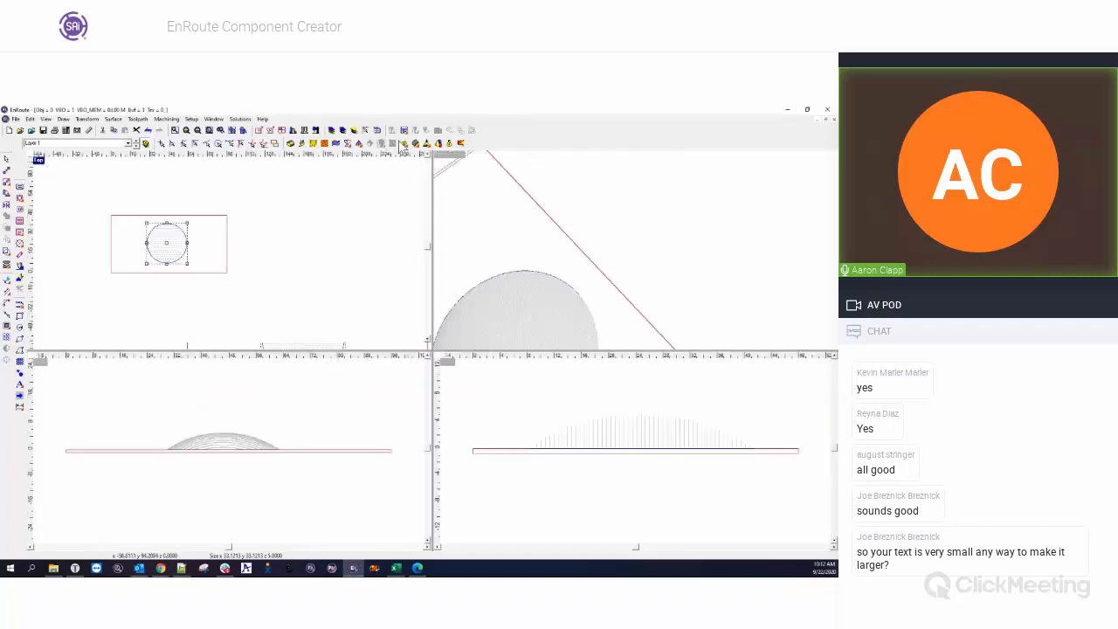
left_click(450, 145)
middle_click_drag(531, 300, 608, 171)
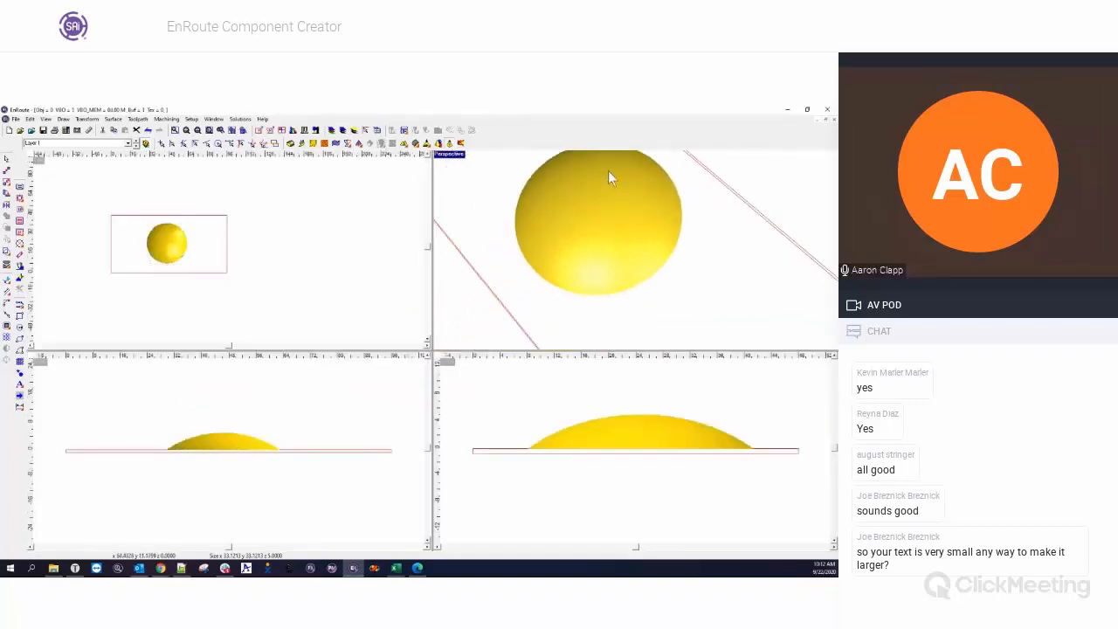
middle_click_drag(574, 292, 631, 225)
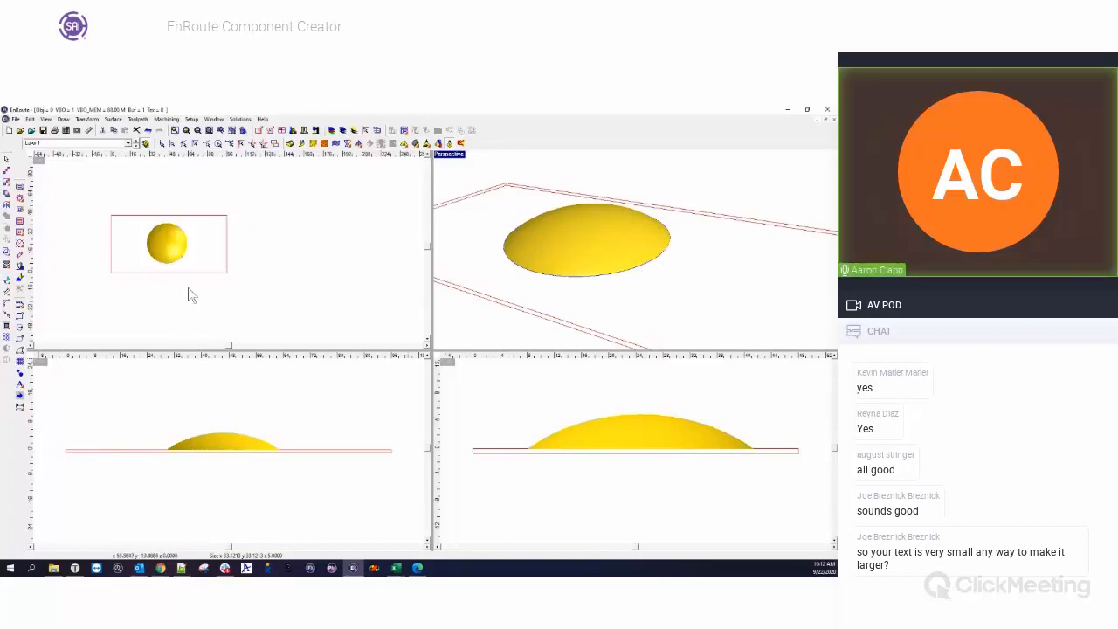
Generate cross-hatched grid components from the dome relief with a Z size of 0.1 and Dish turned off.
left_click_drag(132, 208, 204, 279)
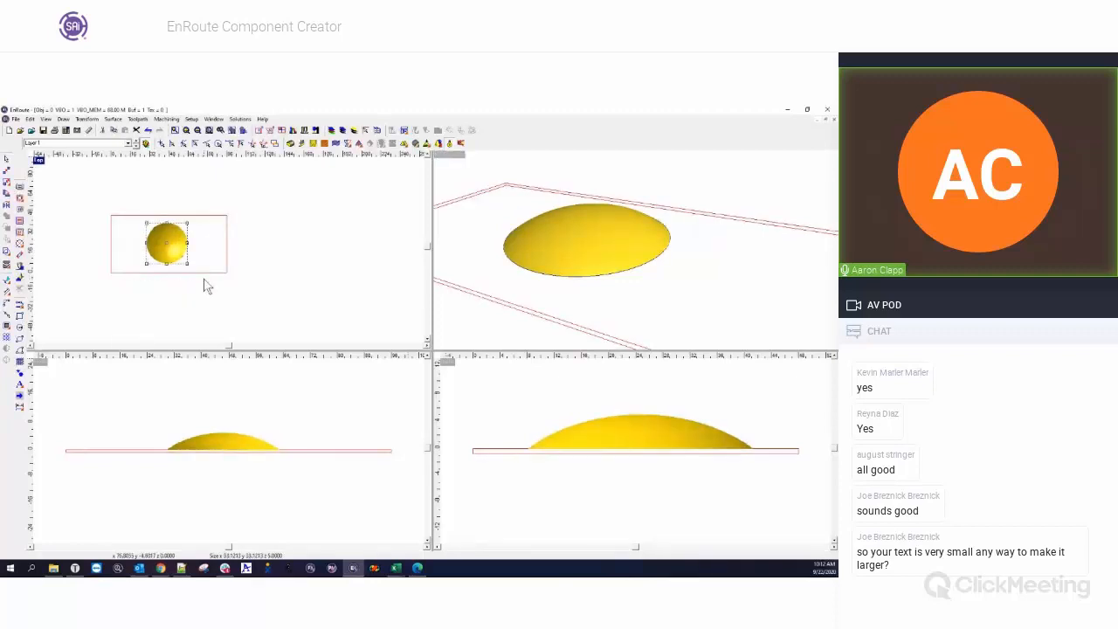
key("Delete")
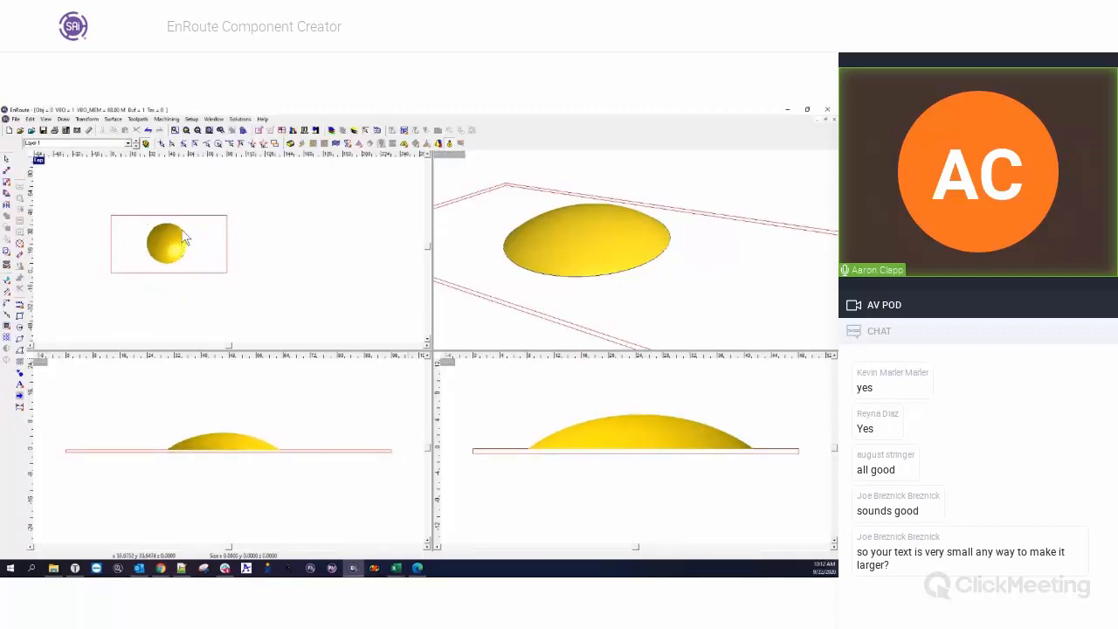
key("ctrl+z")
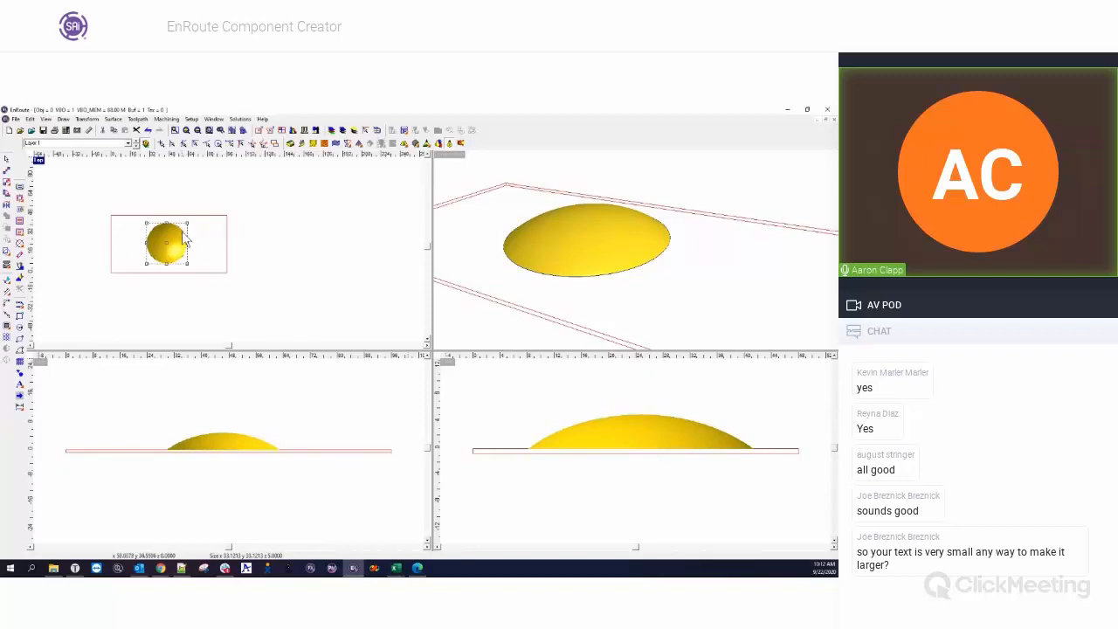
left_click(20, 363)
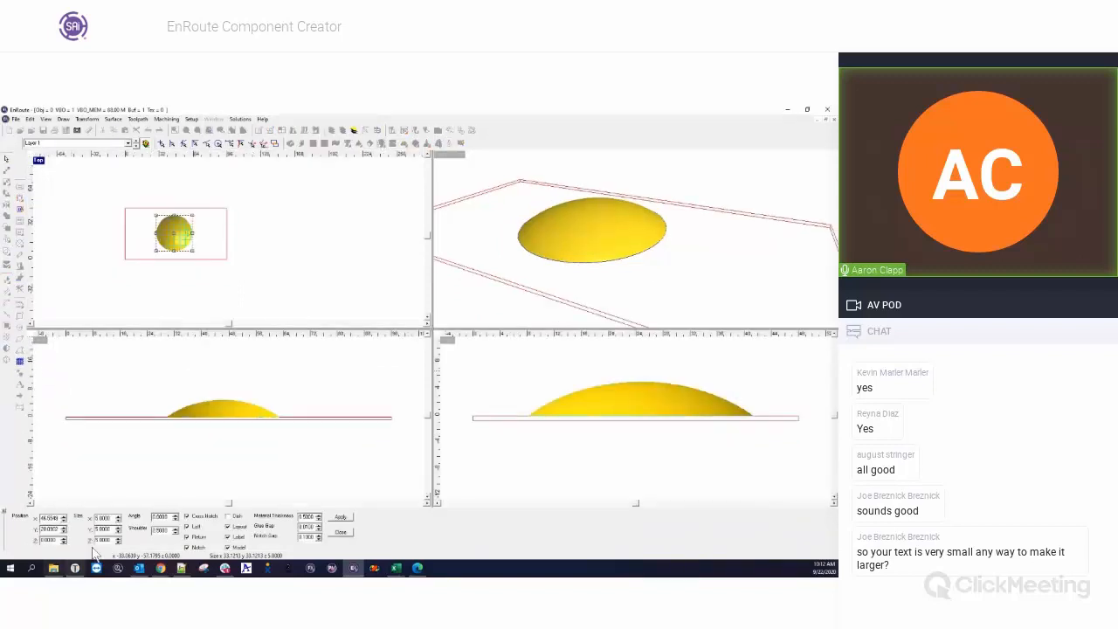
left_click_drag(111, 542, 85, 541)
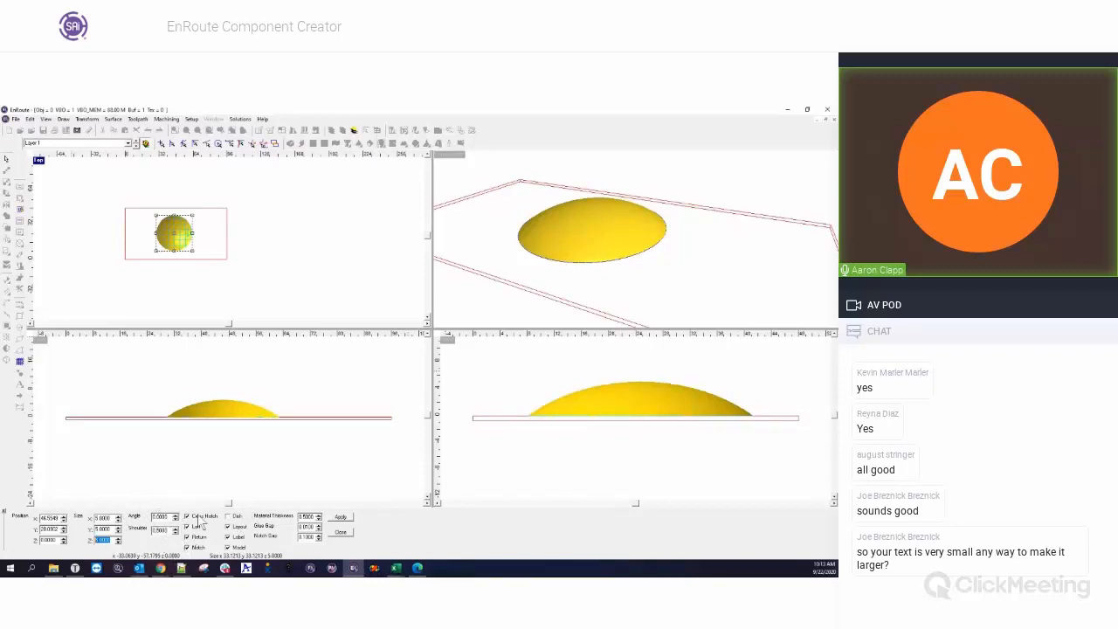
left_click(342, 519)
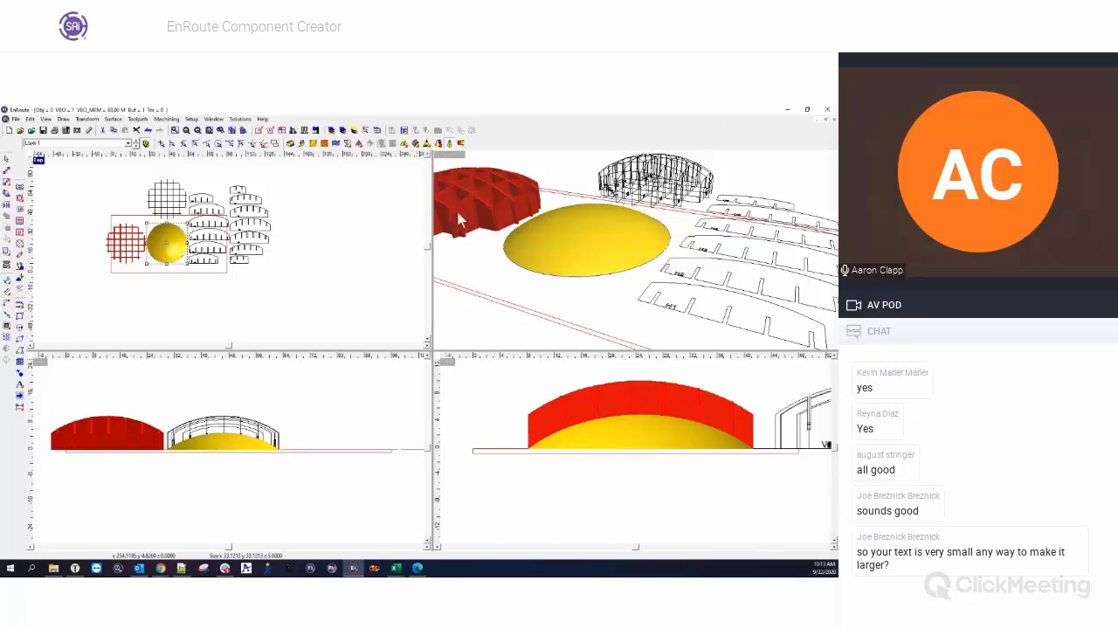
Examine the domed grid model from several angles and its flat labelled ribs in the enlarged top view.
left_click_drag(525, 230, 610, 268)
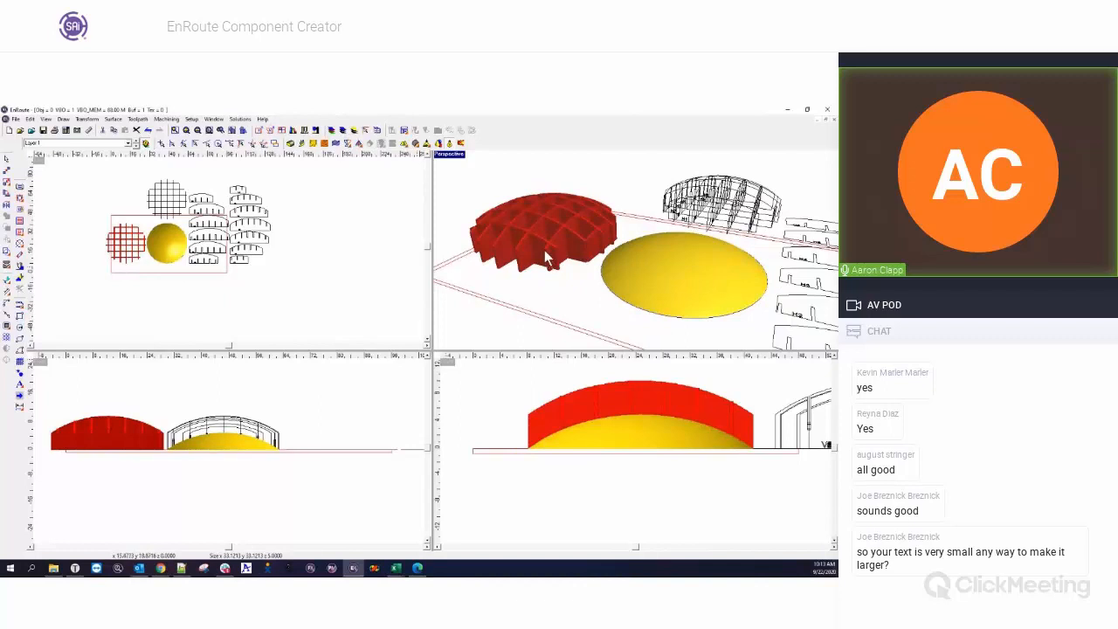
middle_click_drag(554, 236, 551, 261)
mouse_move(551, 212)
middle_mouse_down()
mouse_move(550, 292)
mouse_move(563, 229)
mouse_move(603, 253)
mouse_move(547, 207)
middle_mouse_up()
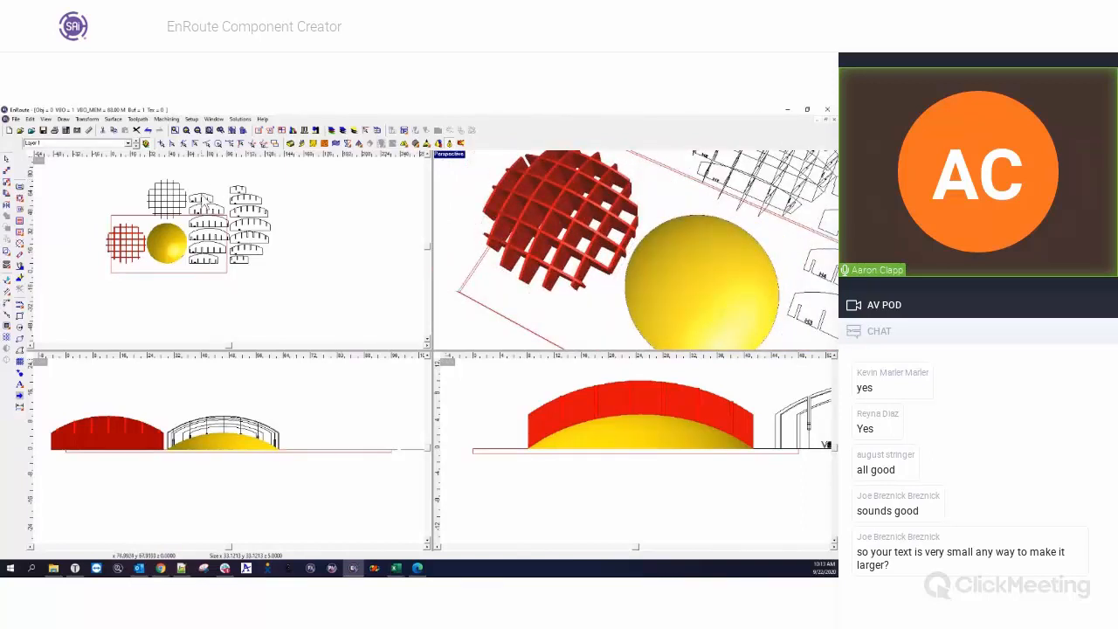
left_click(40, 161)
scroll(443, 256, "up", 1)
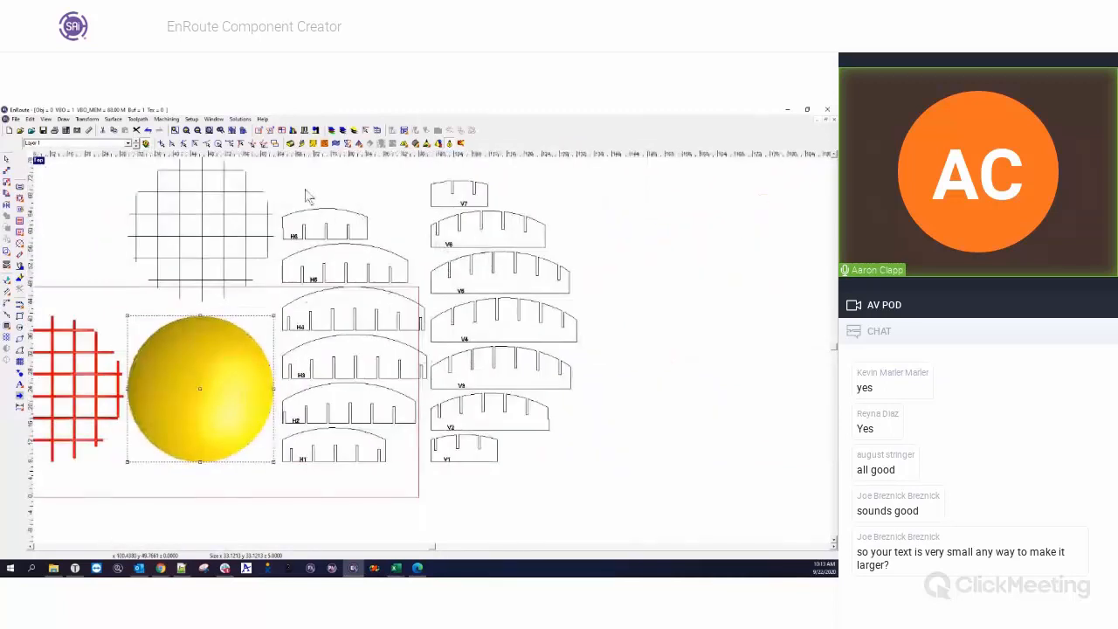
left_click_drag(295, 171, 610, 515)
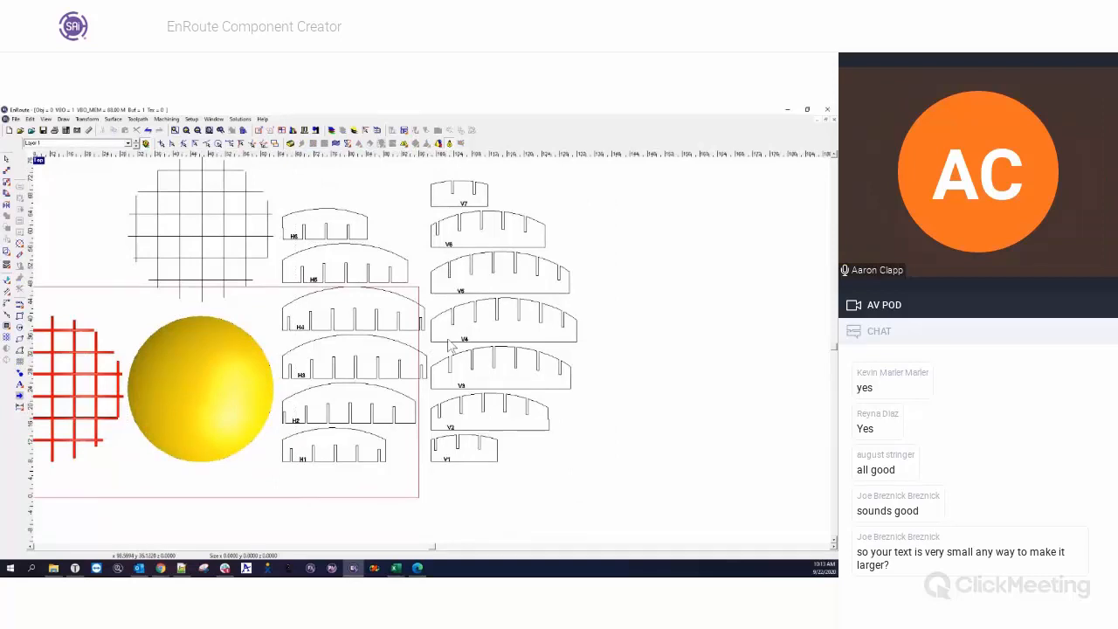
Place a copy of the dome and all its components beside the plate and delete the original components, keeping the original dome.
scroll(452, 336, "down", 1)
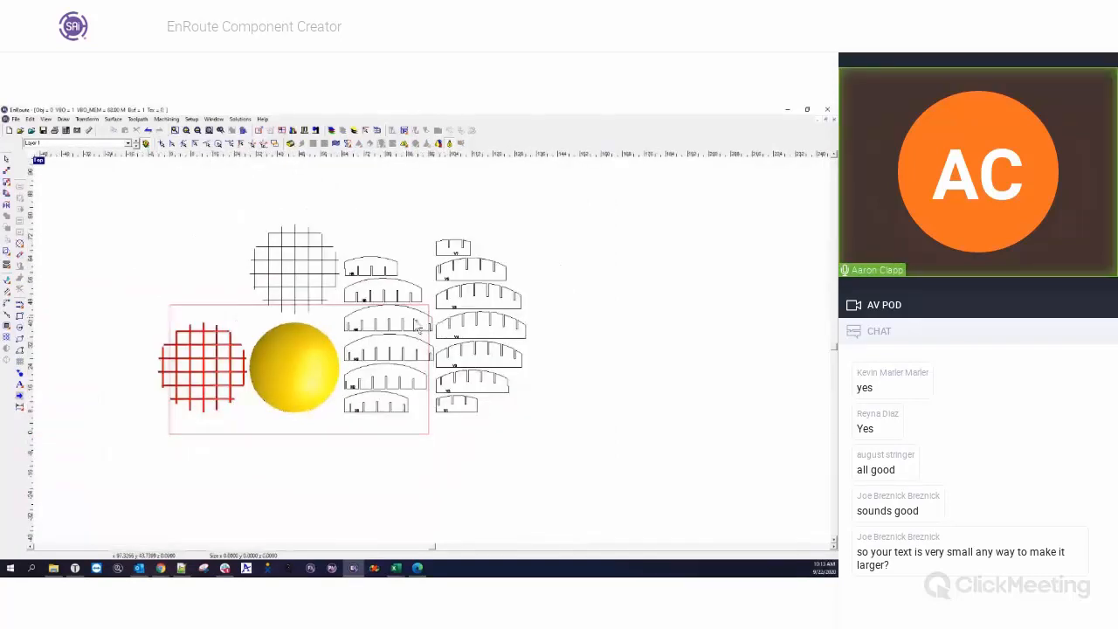
scroll(320, 320, "down", 1)
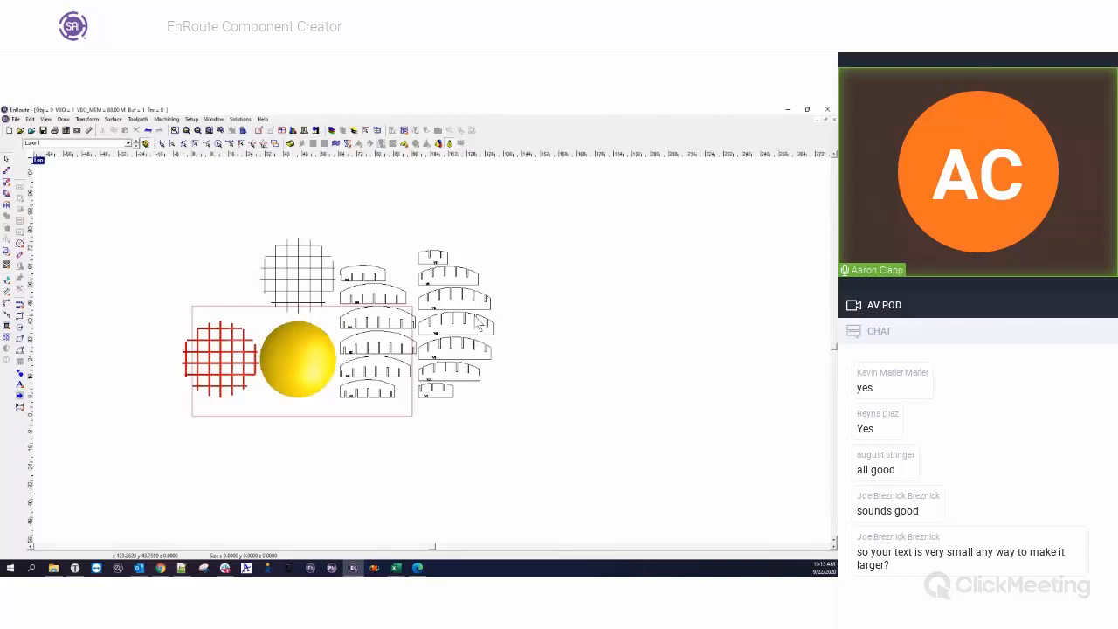
left_click_drag(476, 317, 669, 330)
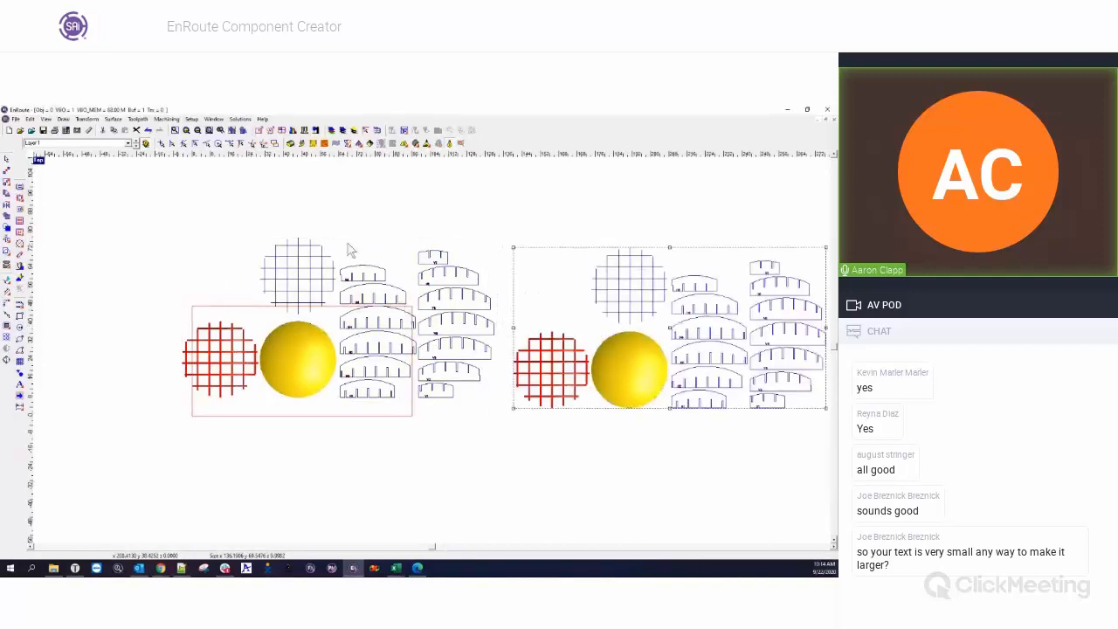
left_click(470, 389)
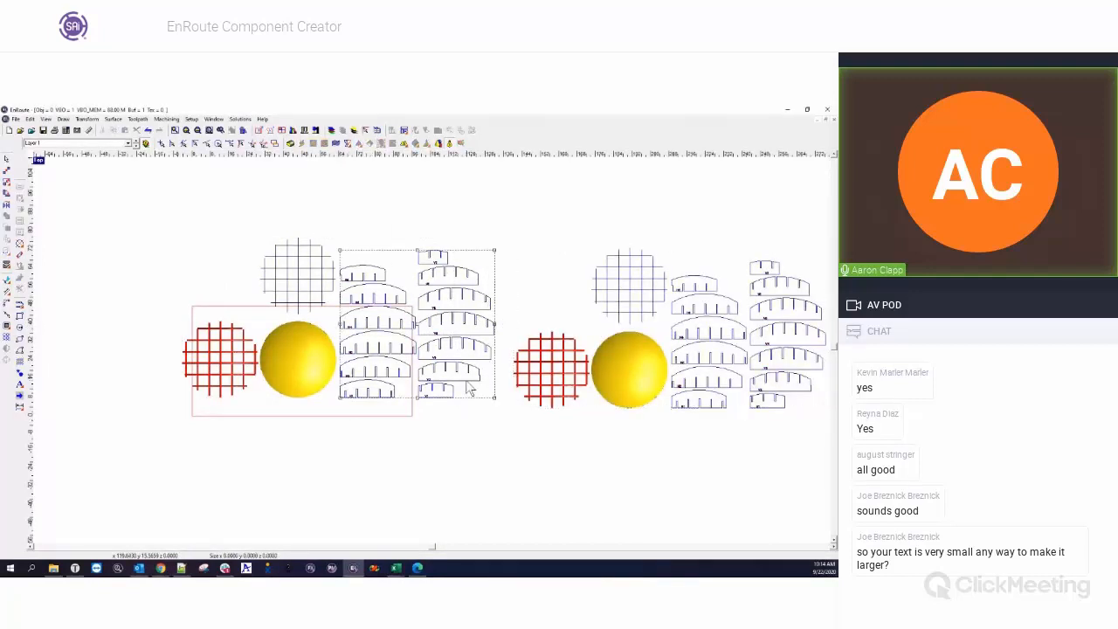
key("Delete")
left_click(323, 302)
key("Delete")
left_click(255, 345)
key("Delete")
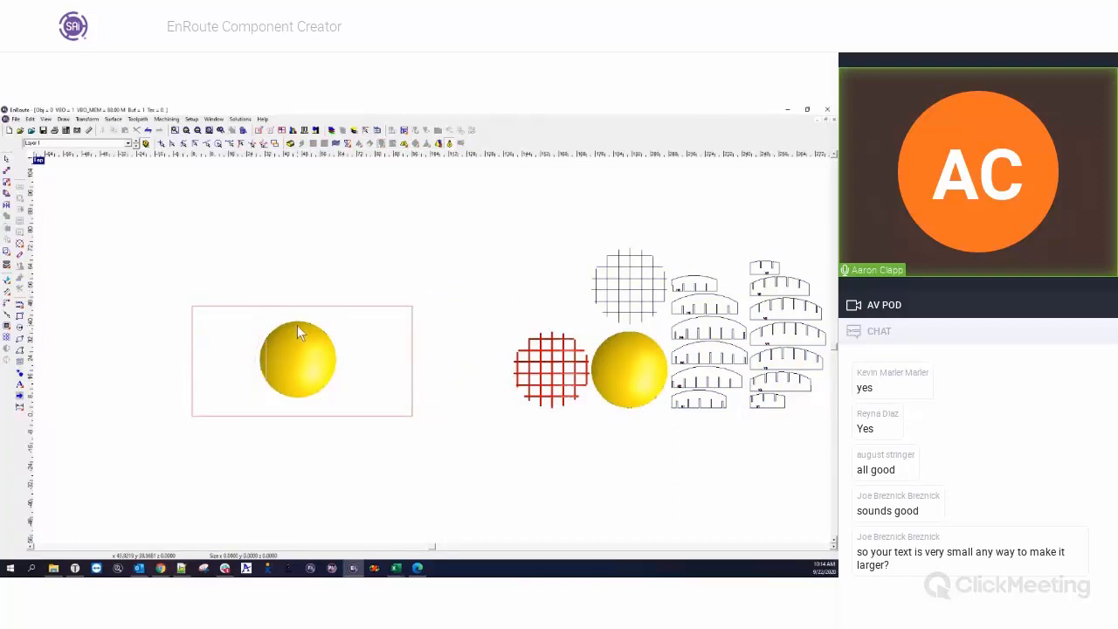
Generate cross-hatched grid components from the dome on the plate with the Dish option enabled.
left_click(297, 325)
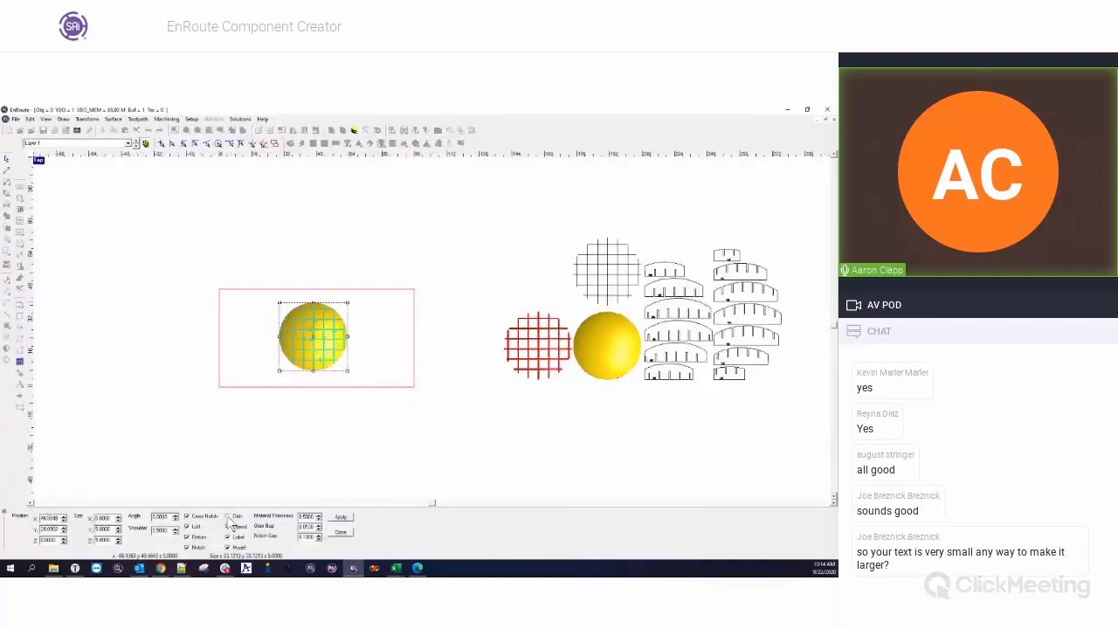
left_click(342, 518)
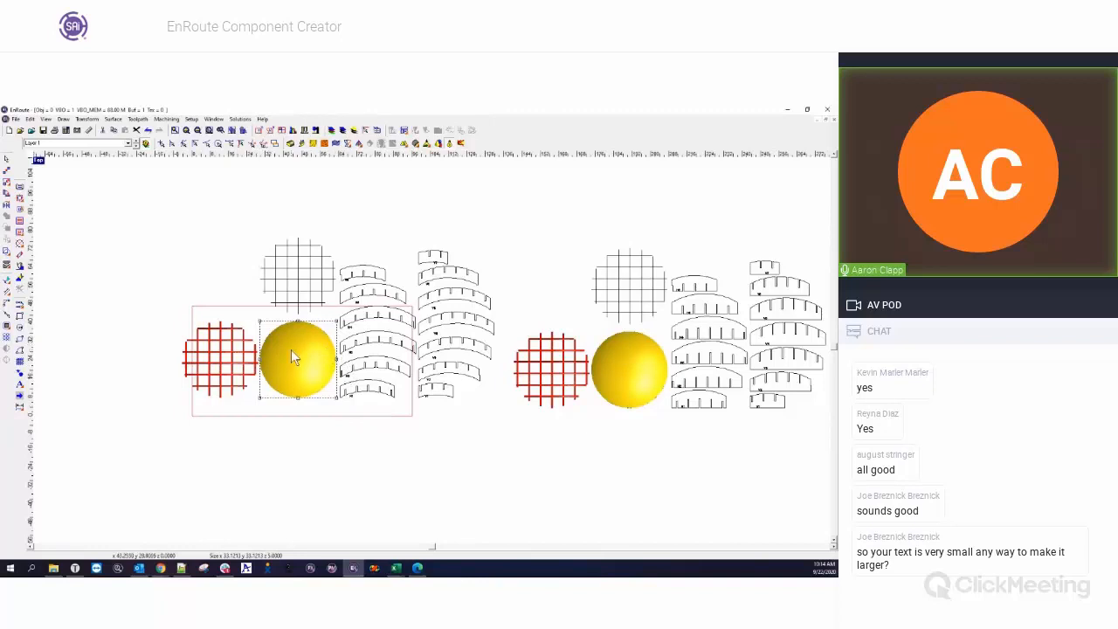
Compare the dished grid model with the earlier flat-bottomed one from several angles in the perspective view.
double_click(41, 161)
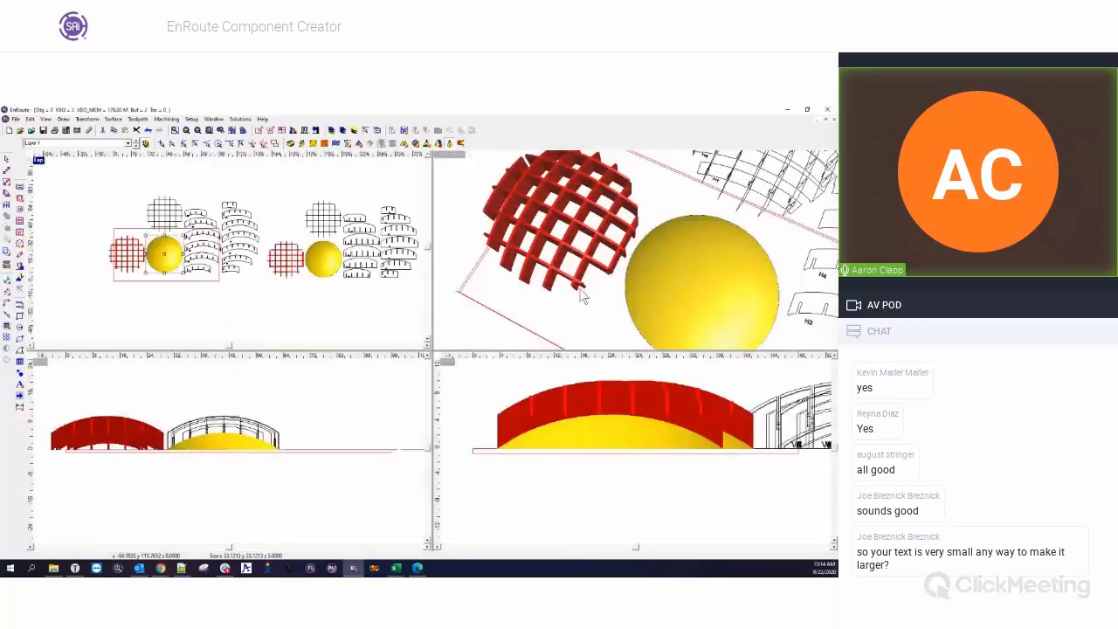
scroll(579, 291, "down", 5)
middle_click_drag(639, 276, 495, 205)
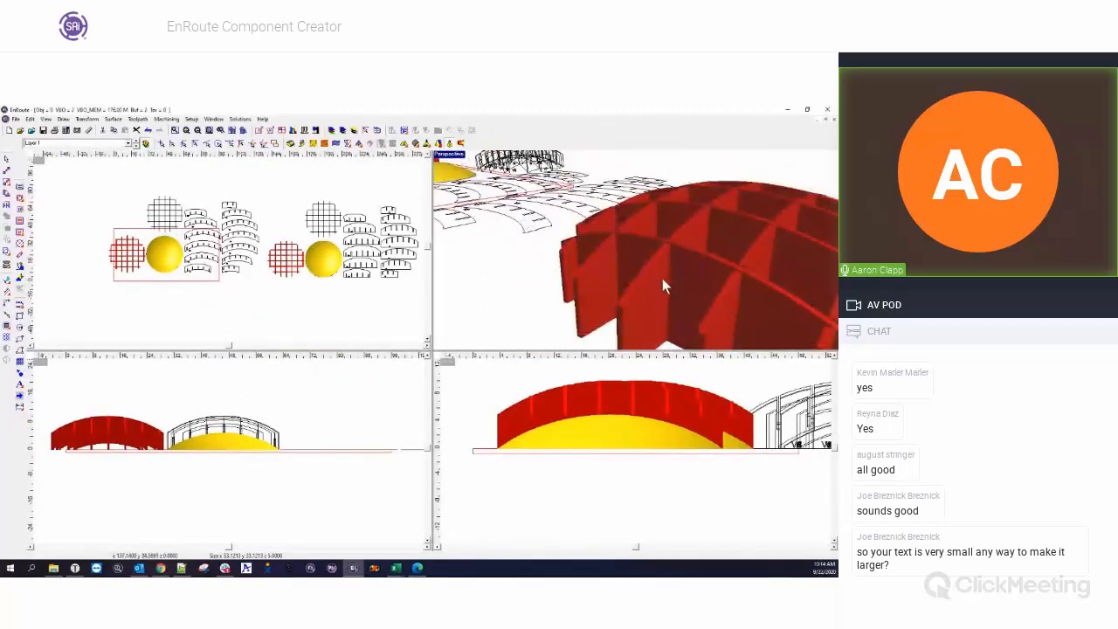
scroll(644, 255, "down", 5)
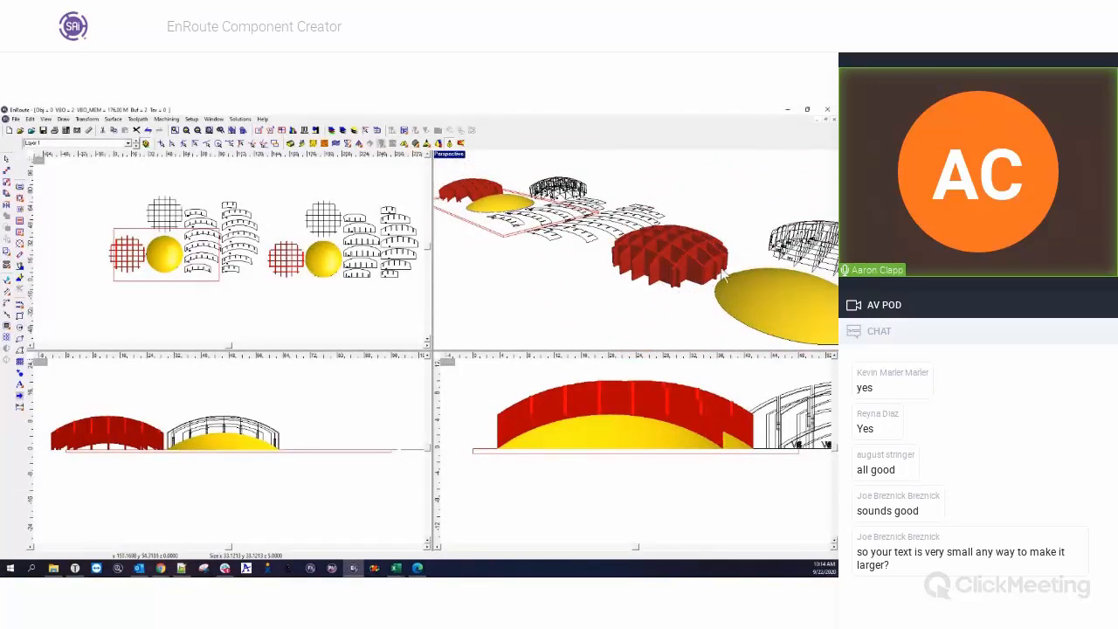
middle_click_drag(552, 268, 634, 318)
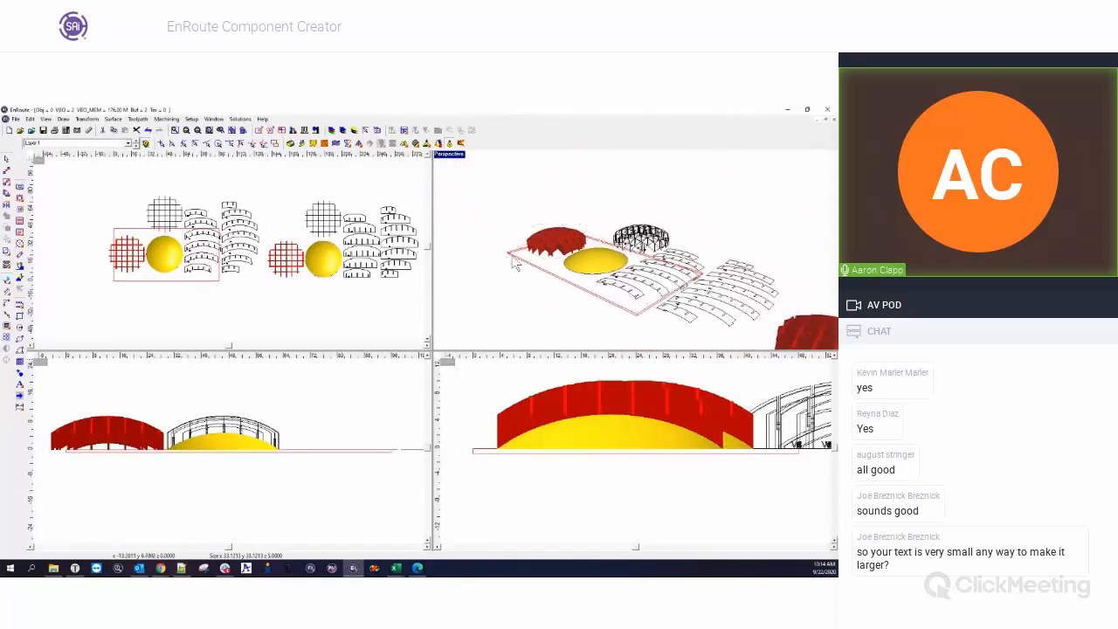
scroll(609, 270, "up", 6)
middle_click_drag(516, 270, 618, 303)
middle_click_drag(568, 266, 566, 222)
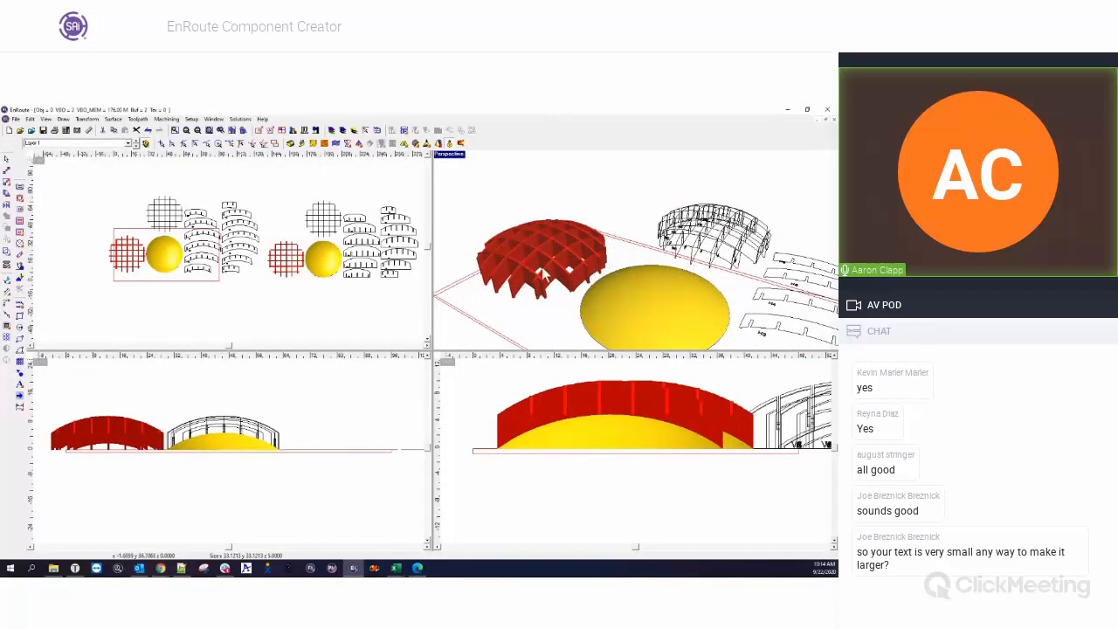
middle_click_drag(543, 275, 528, 292)
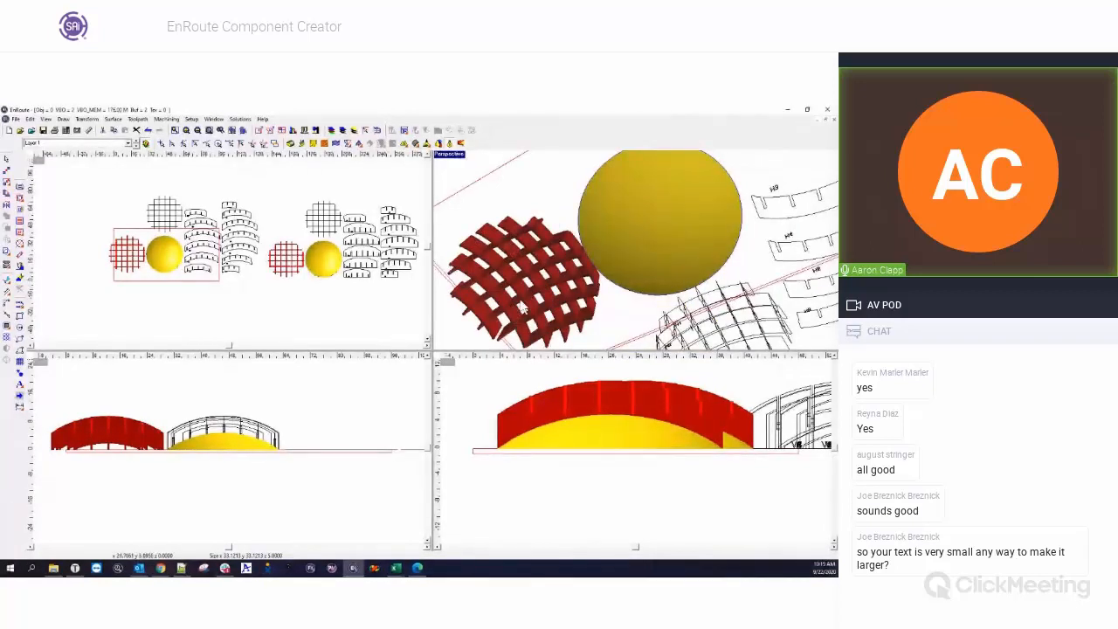
middle_click_drag(523, 220, 524, 303)
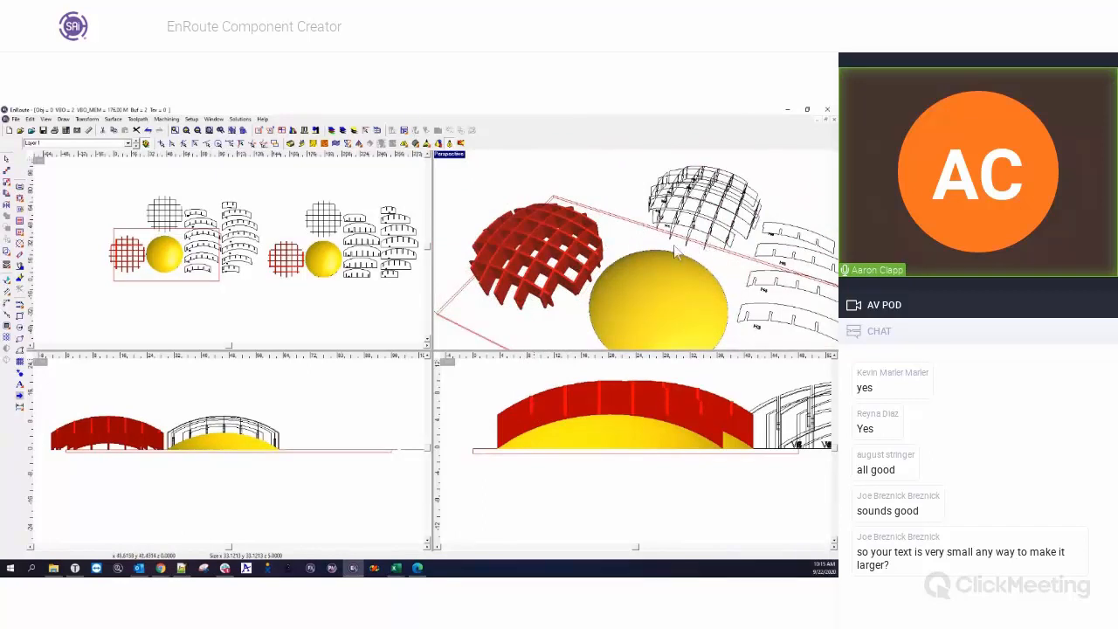
Examine the curved, labelled flat ribs in the enlarged top view and their matching labels on the wireframe assembly in perspective.
double_click(233, 251)
scroll(233, 251, "up", 5)
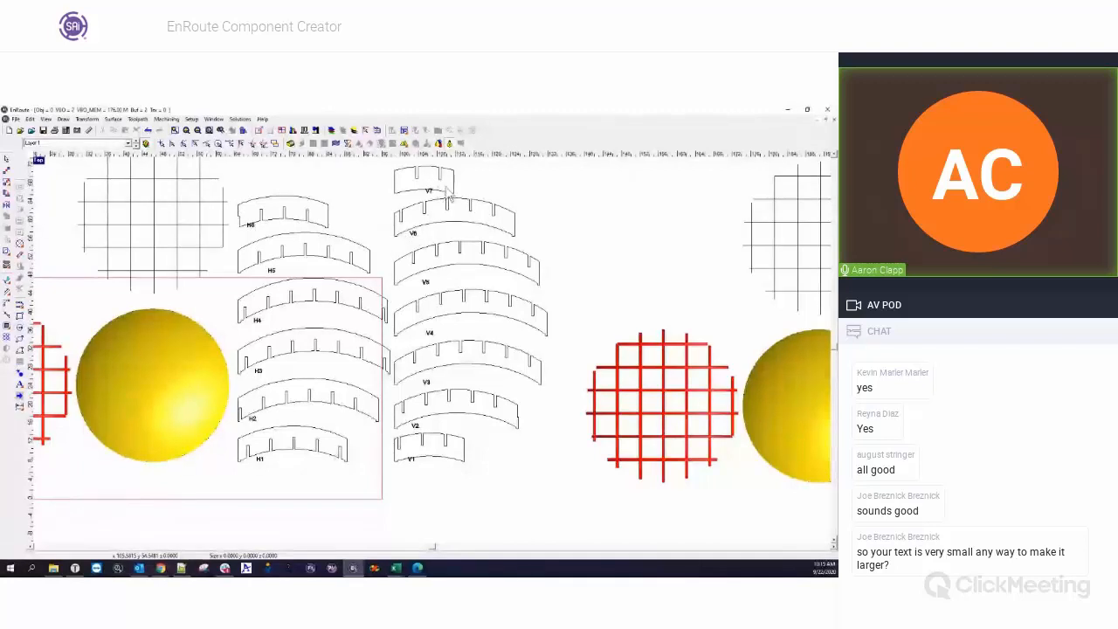
left_click(37, 163)
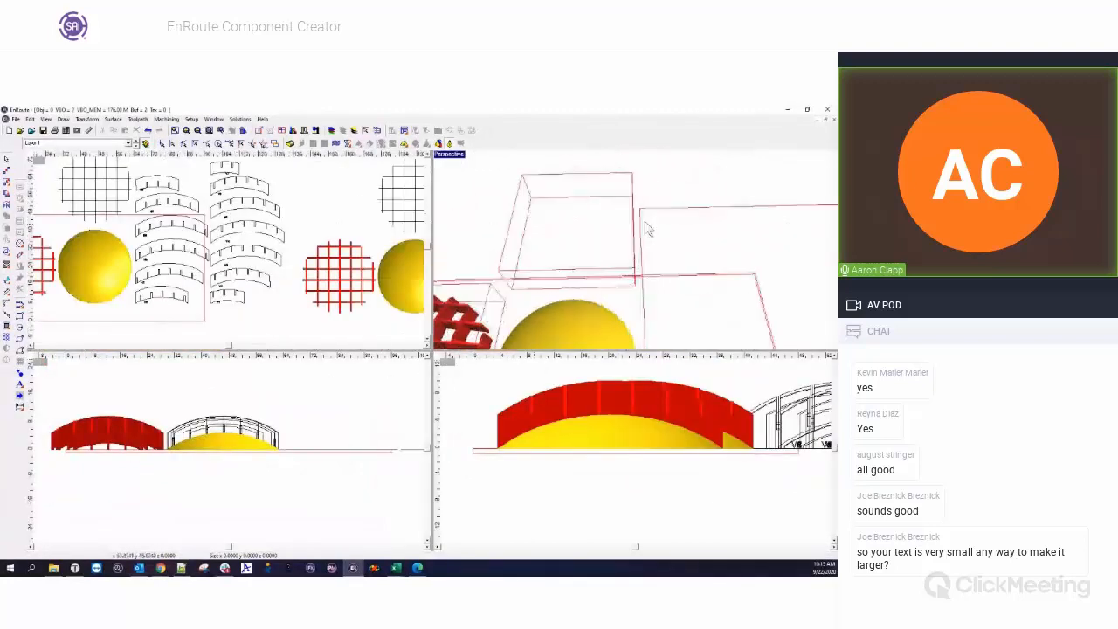
left_click_drag(645, 221, 680, 225)
left_click_drag(559, 282, 638, 254)
right_click_drag(559, 263, 792, 252)
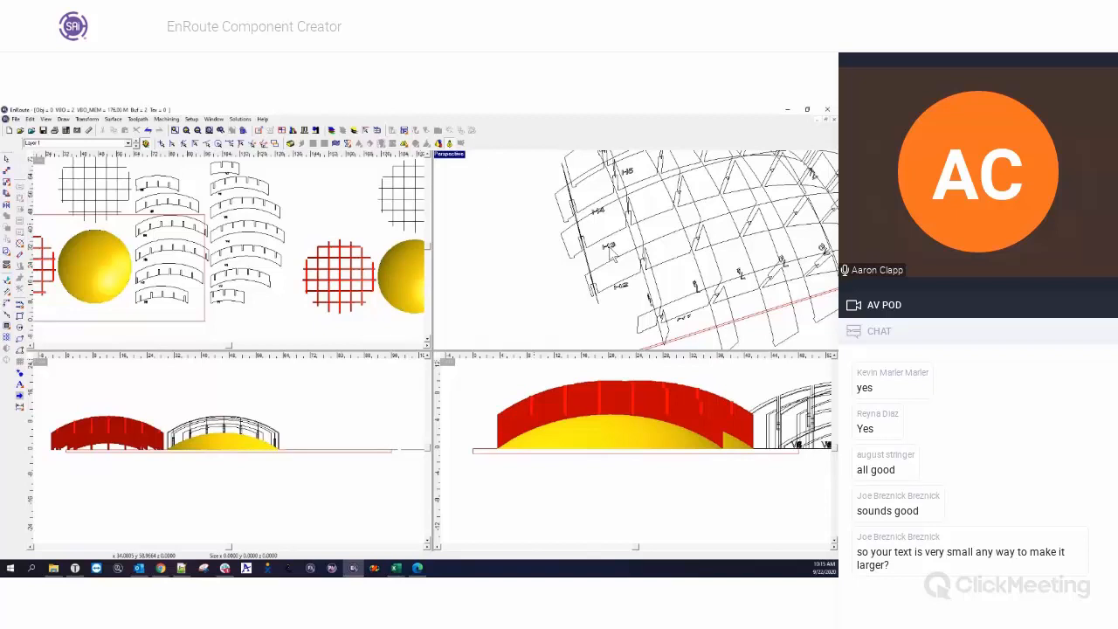
left_click_drag(725, 277, 648, 295)
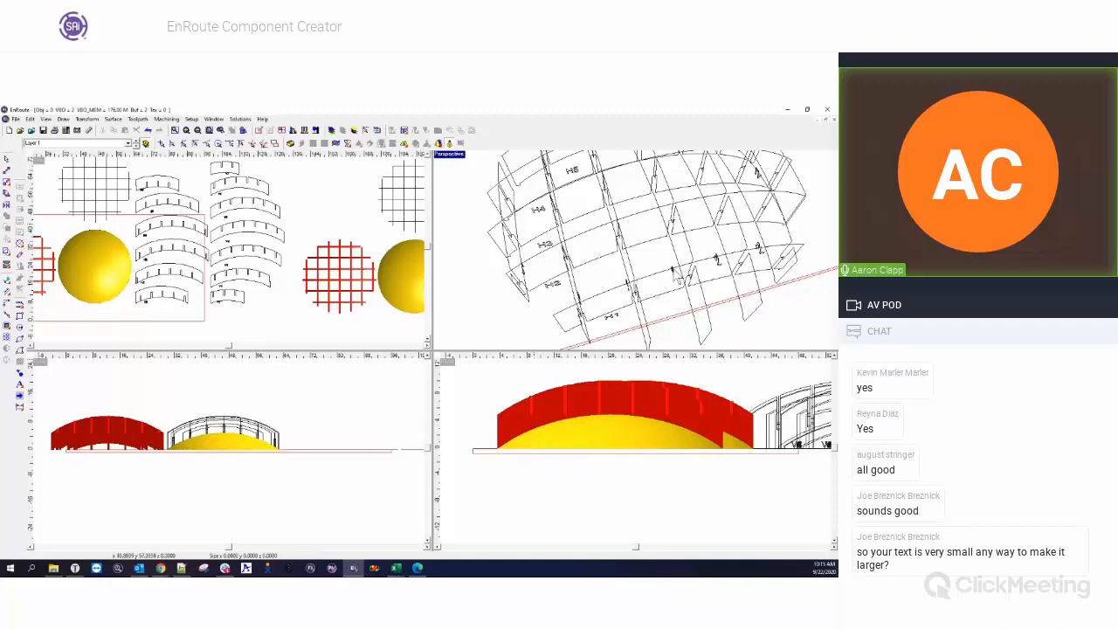
middle_click_drag(672, 267, 649, 265)
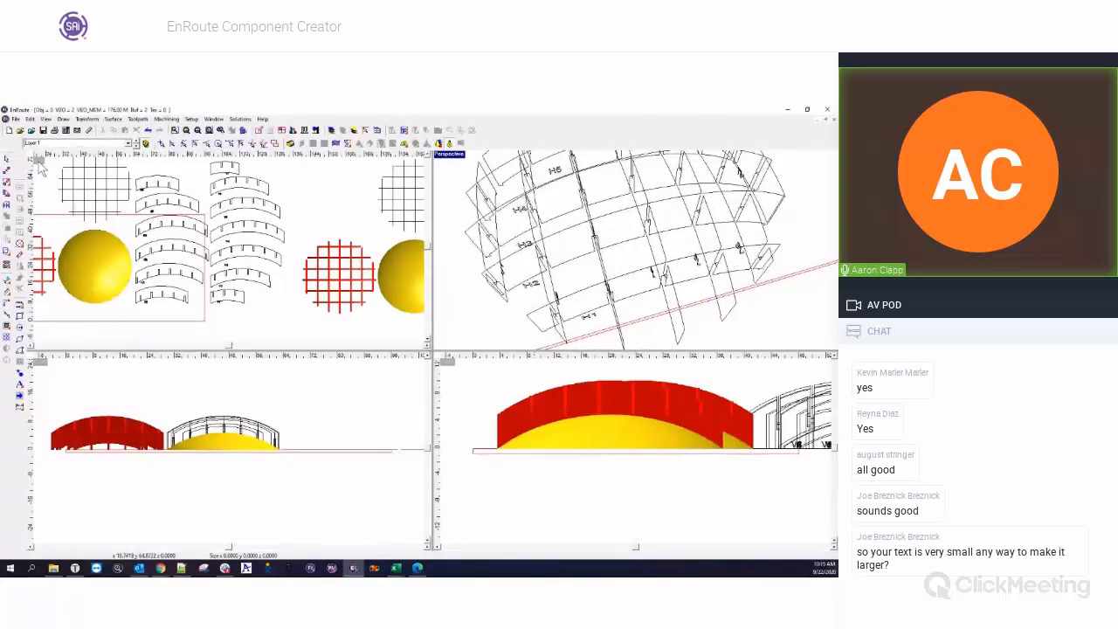
double_click(39, 163)
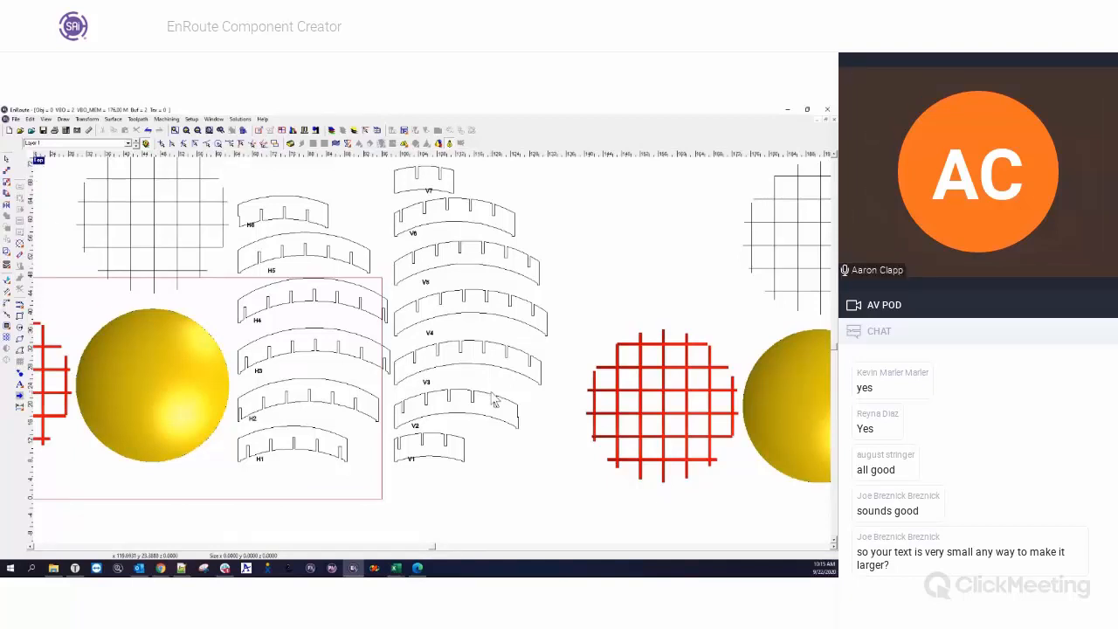
double_click(40, 163)
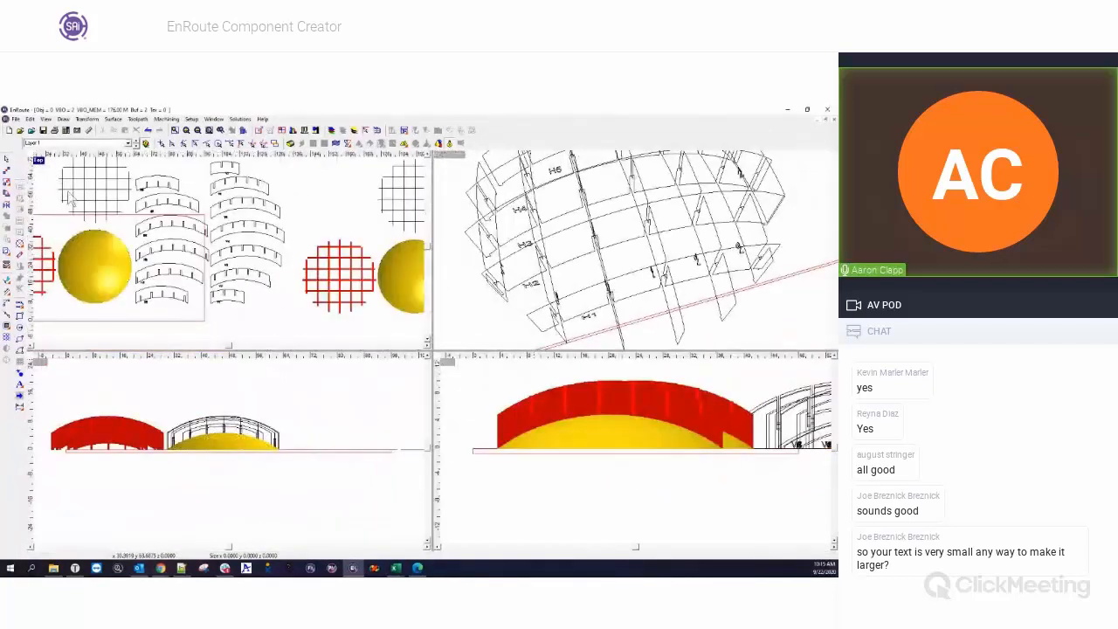
Open the Flow texture file from the Desktop and switch it to the four-view layout.
left_click(20, 131)
scroll(397, 288, "down", 5)
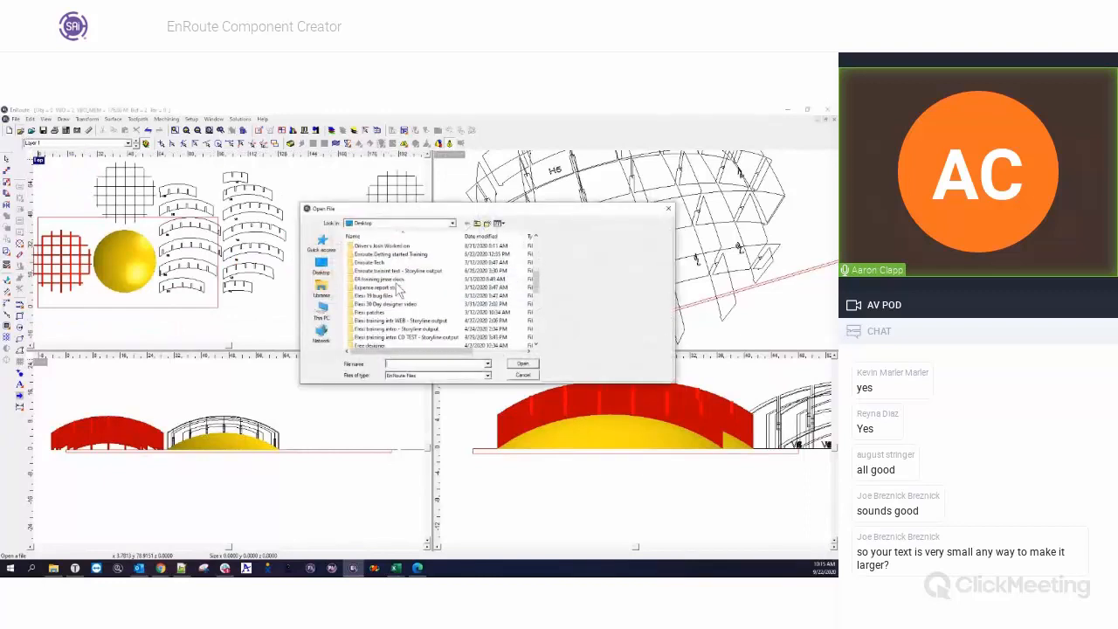
scroll(398, 288, "down", 3)
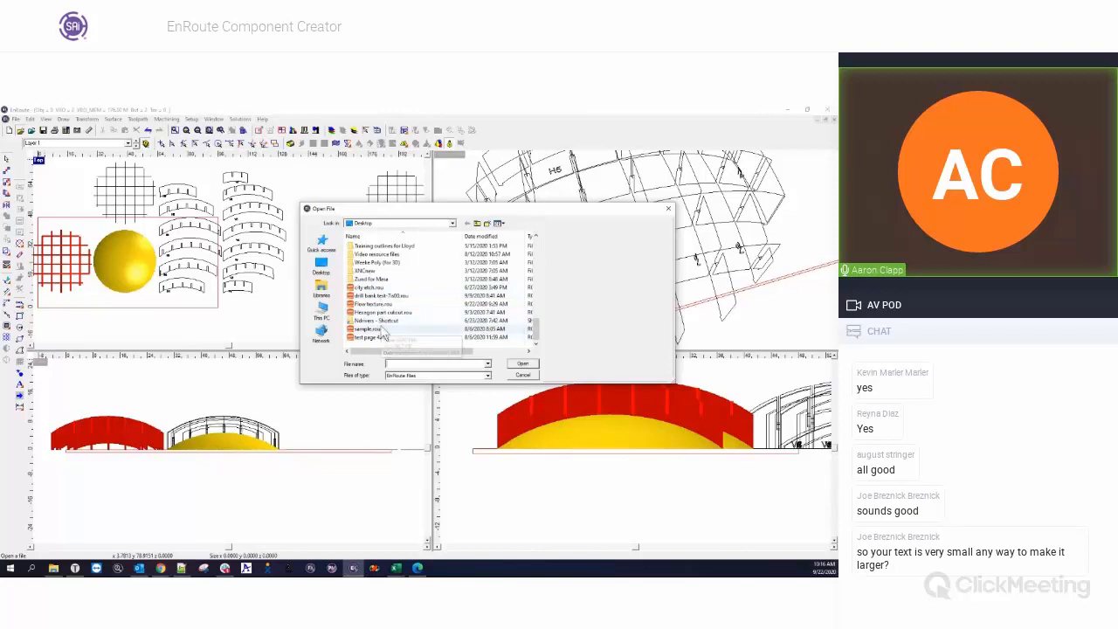
left_click(374, 304)
left_click(524, 365)
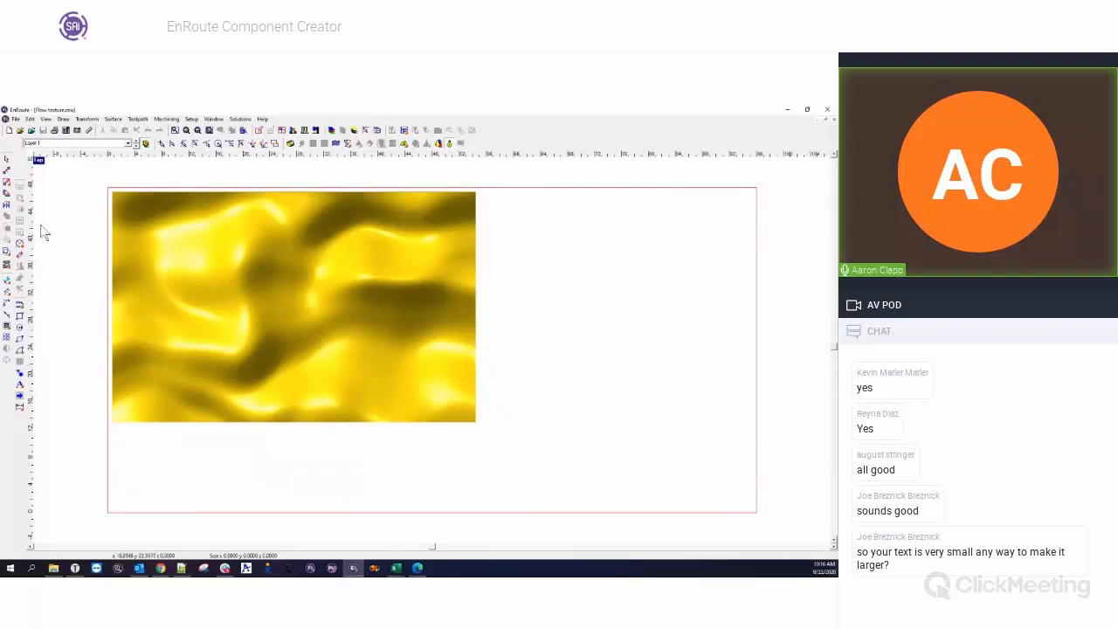
left_click(40, 161)
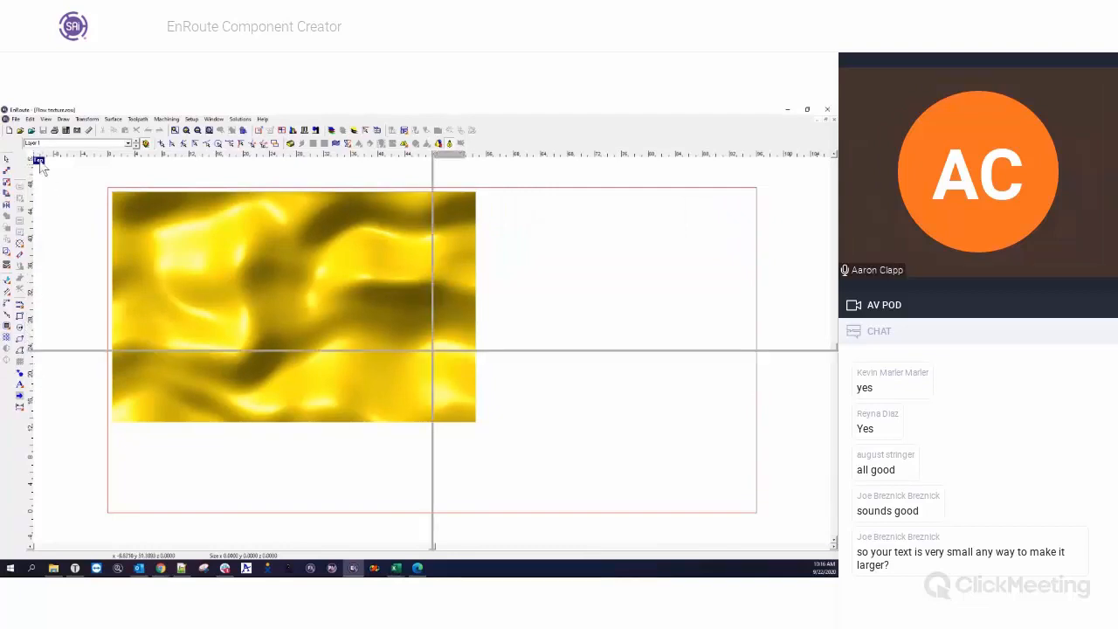
Start component creation for the flow texture relief and set the grid's X and Y size to 10.
left_click(618, 267)
left_click_drag(618, 268, 655, 278)
left_click_drag(504, 279, 587, 267)
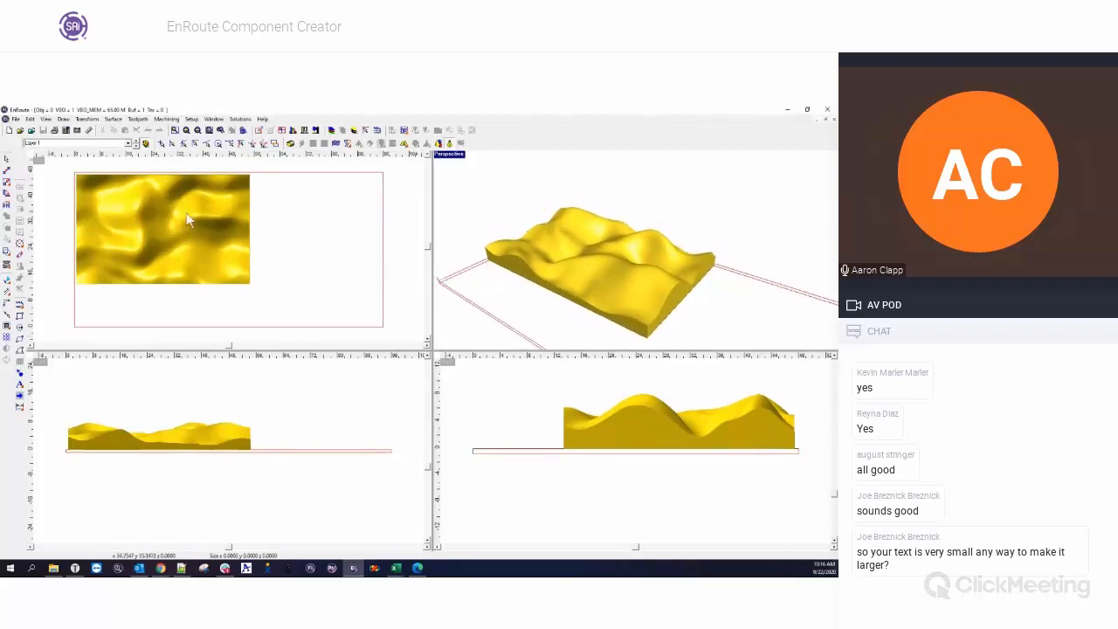
left_click(182, 181)
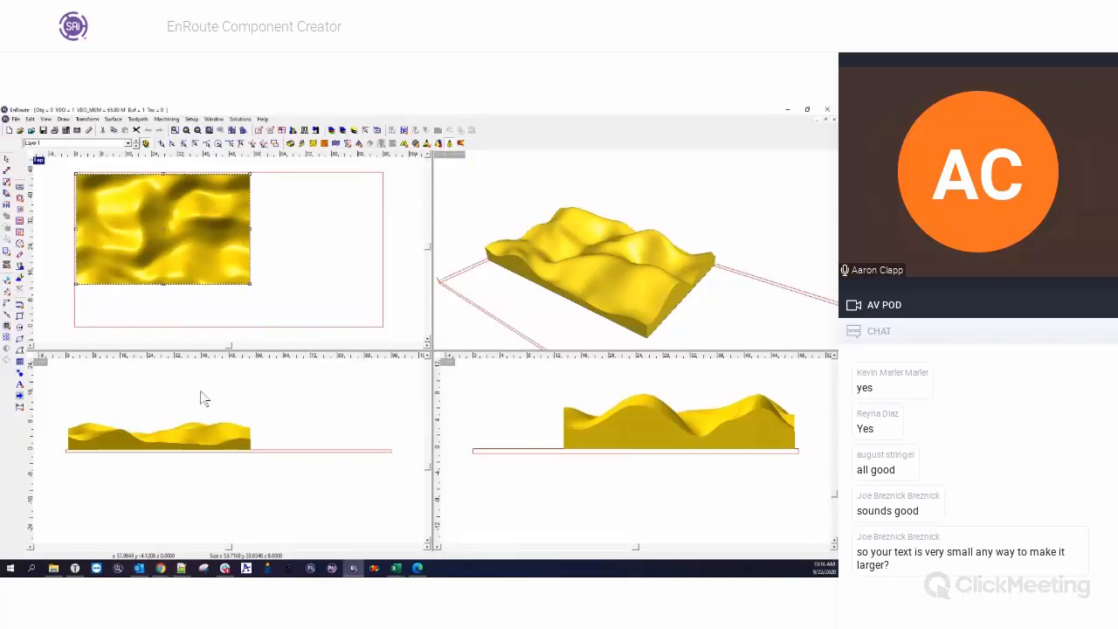
left_click(19, 361)
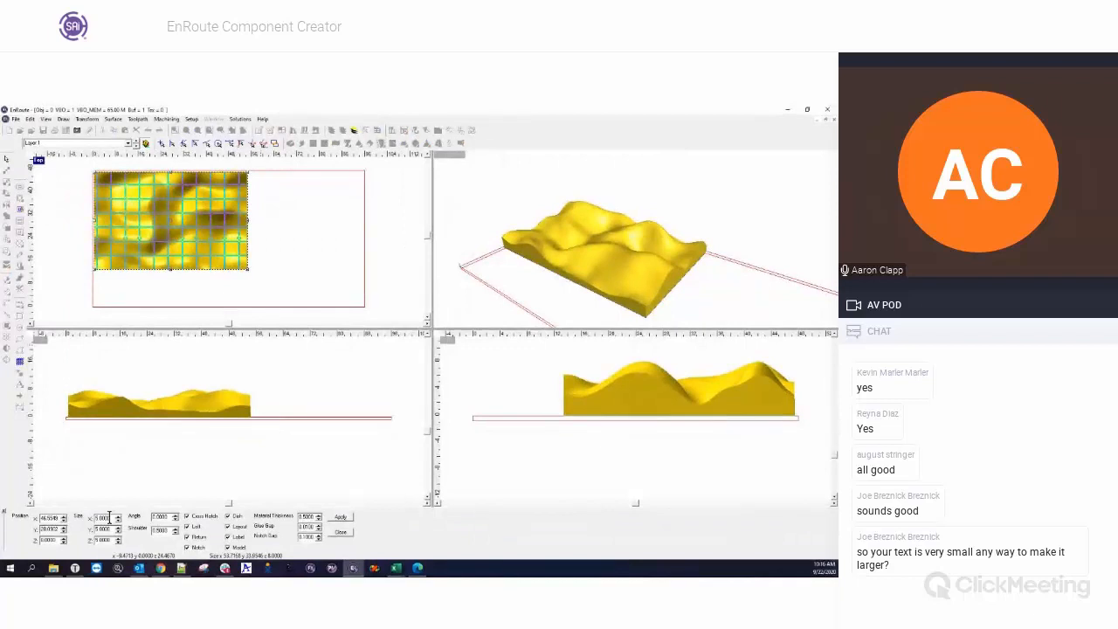
type("10")
key("Tab")
type("10")
key("Tab")
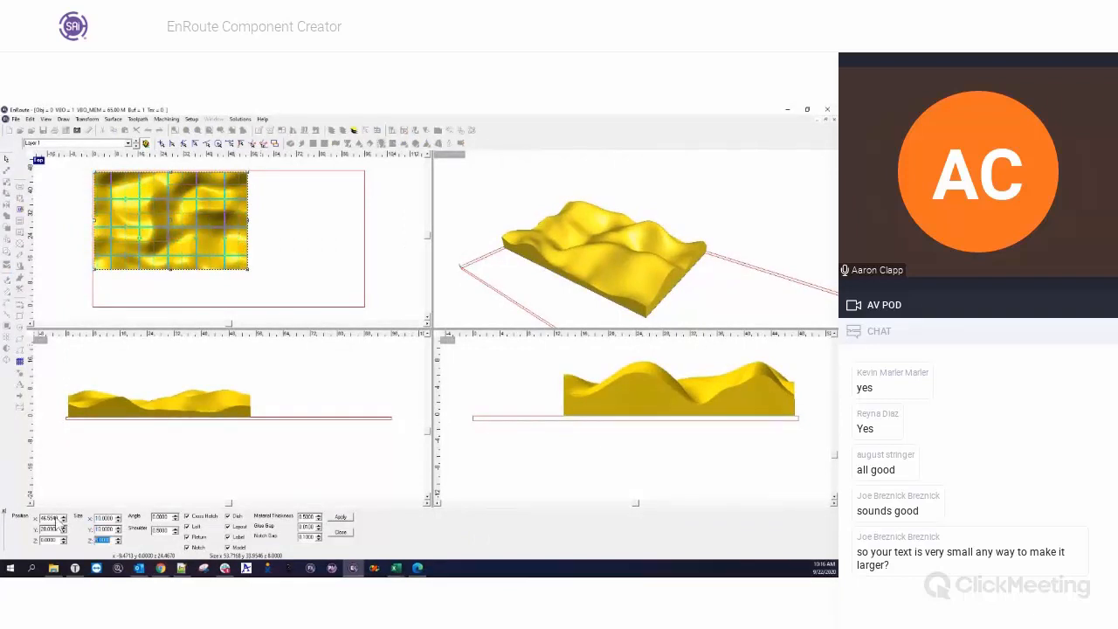
Shift the grid lines over the flow relief and rotate the grid counter-clockwise in one-degree increments.
left_click(145, 234)
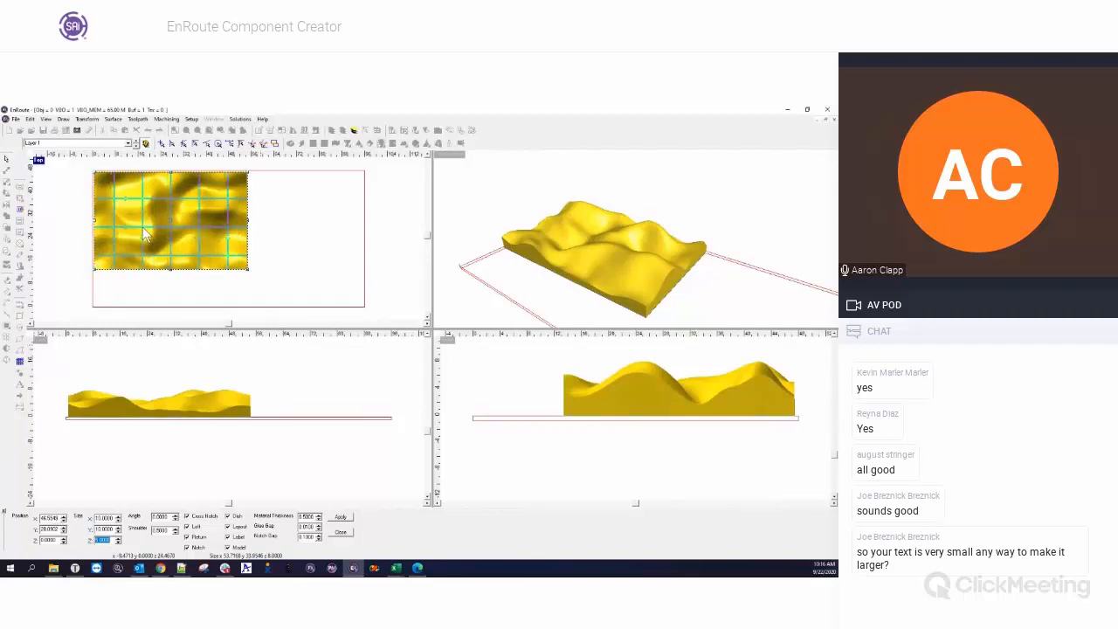
left_click_drag(143, 229, 146, 231)
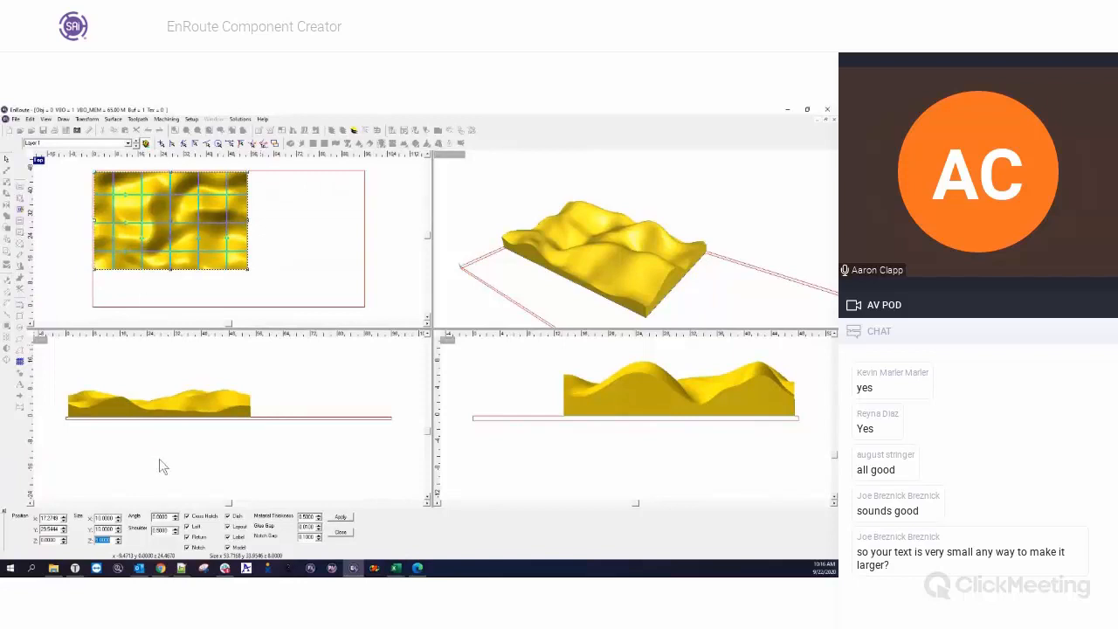
left_click(176, 517)
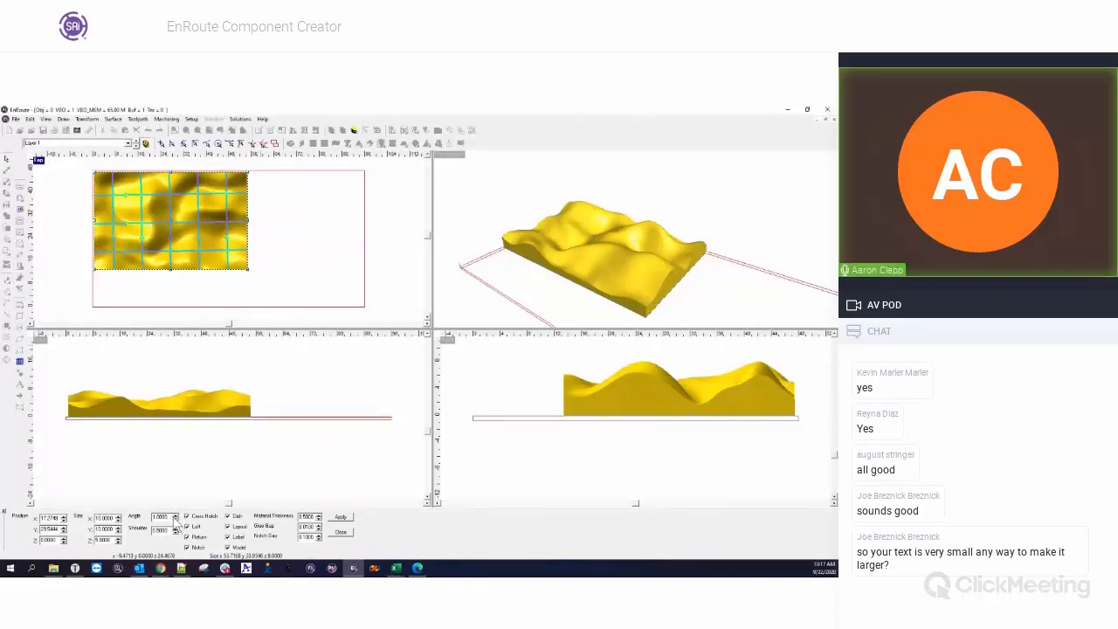
left_click(177, 517)
left_click(177, 517)
left_click(176, 517)
left_click(176, 517)
left_click(177, 517)
left_click(176, 517)
left_click(176, 517)
left_click(176, 517)
left_click(176, 517)
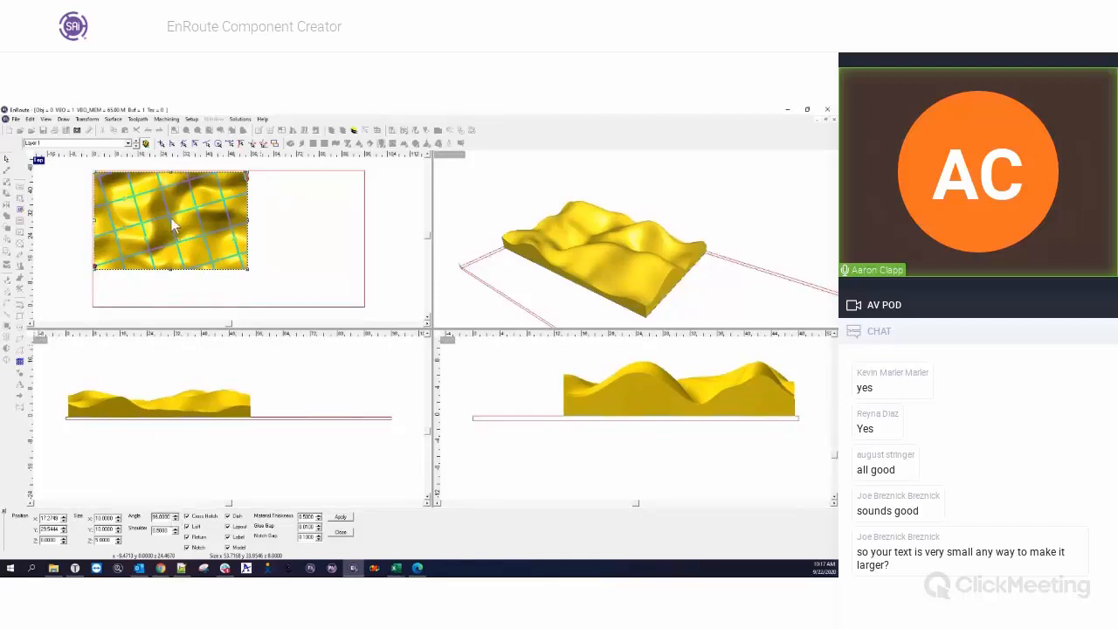
Reposition the rotated grid over the flow relief and generate cross-hatched components with Dish enabled.
mouse_move(169, 216)
left_mouse_down()
mouse_move(145, 233)
mouse_move(162, 246)
left_mouse_up()
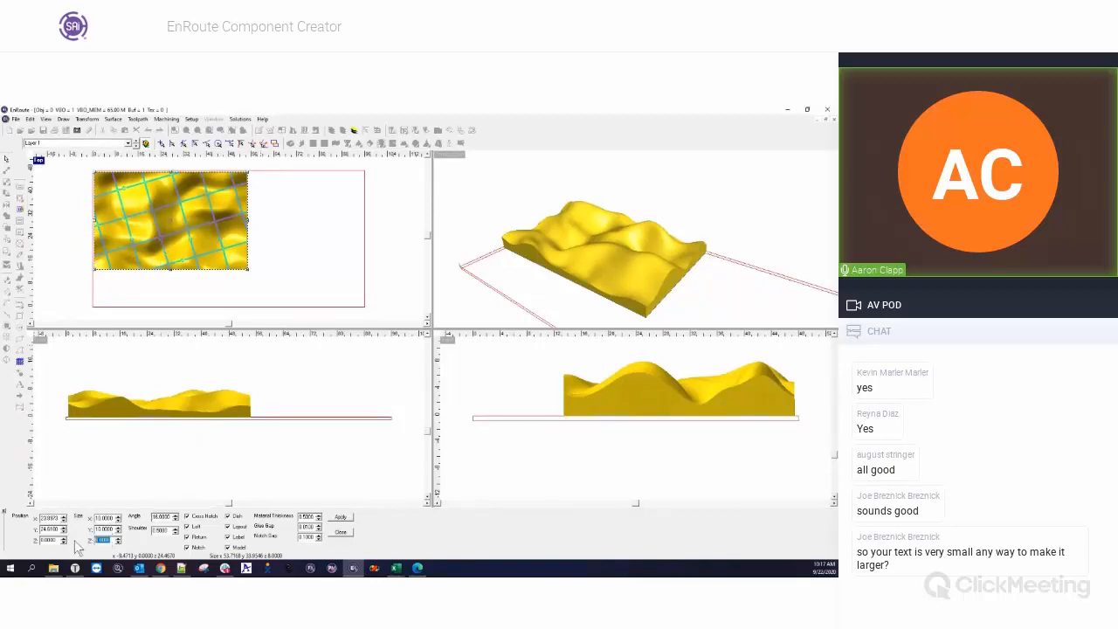
key("Tab")
left_click(342, 519)
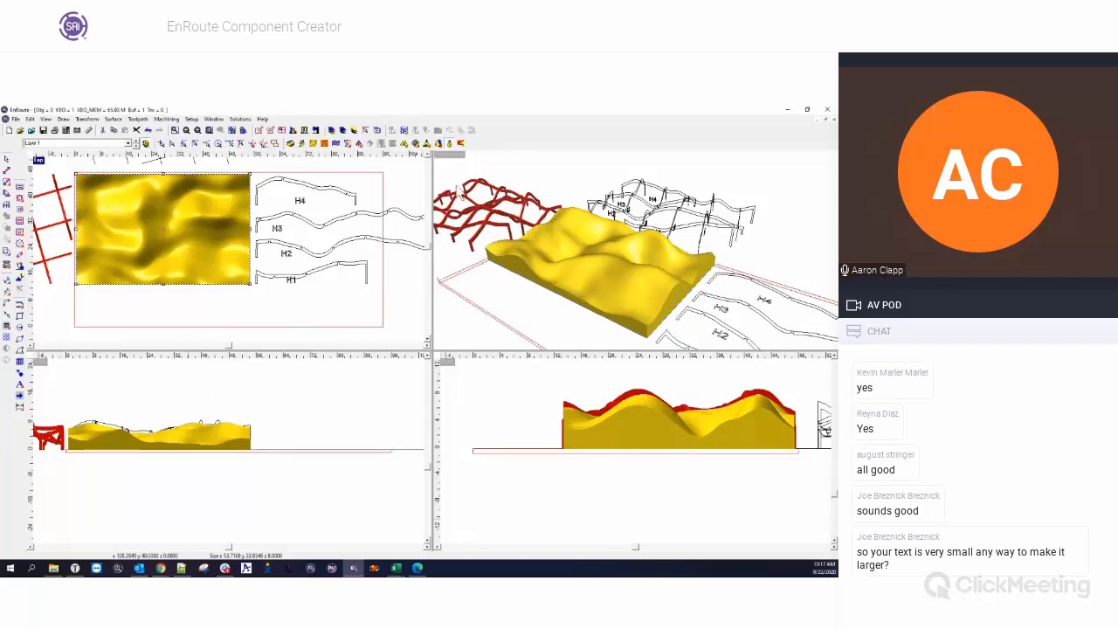
Examine the dished grid model, wireframe assembly and flat ribs beside the flow relief in the top and perspective views.
scroll(303, 253, "down", 2)
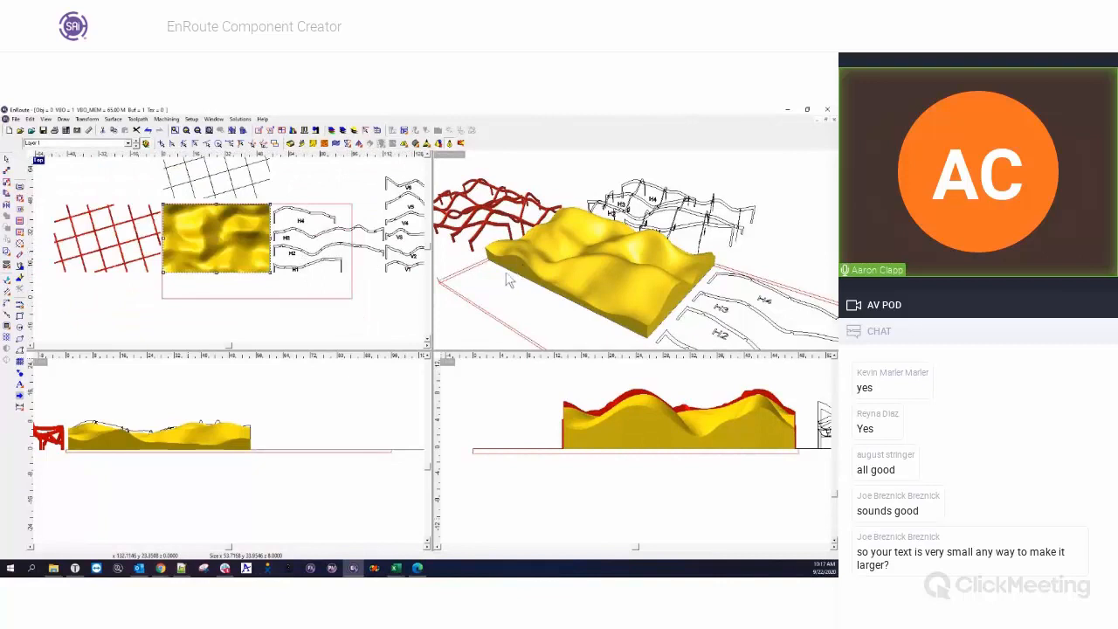
left_click_drag(515, 241, 550, 253)
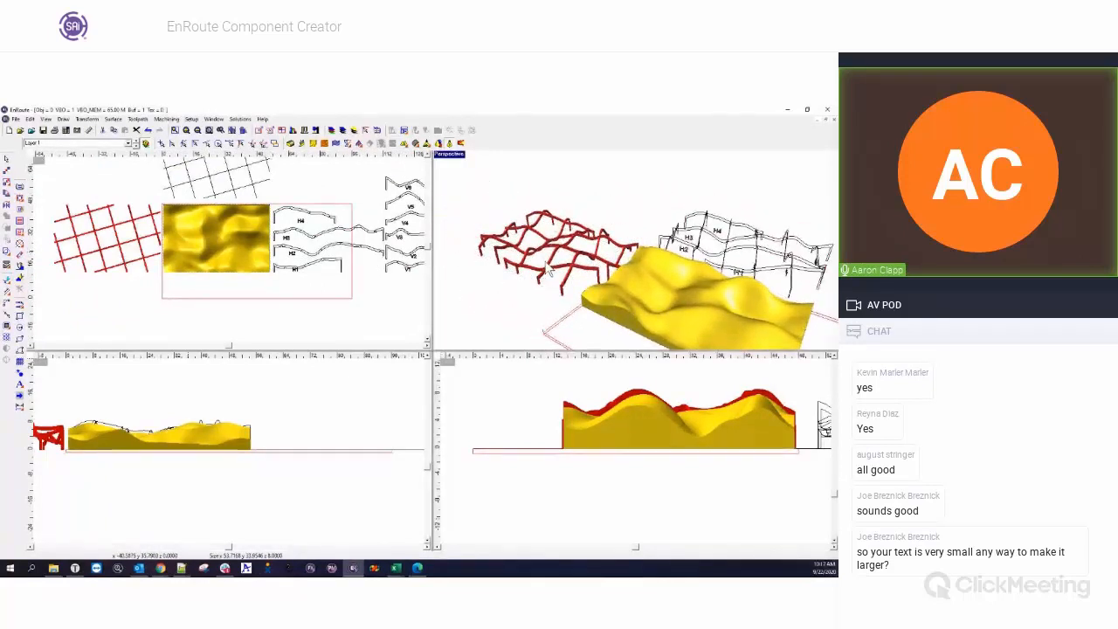
left_click_drag(548, 281, 569, 315)
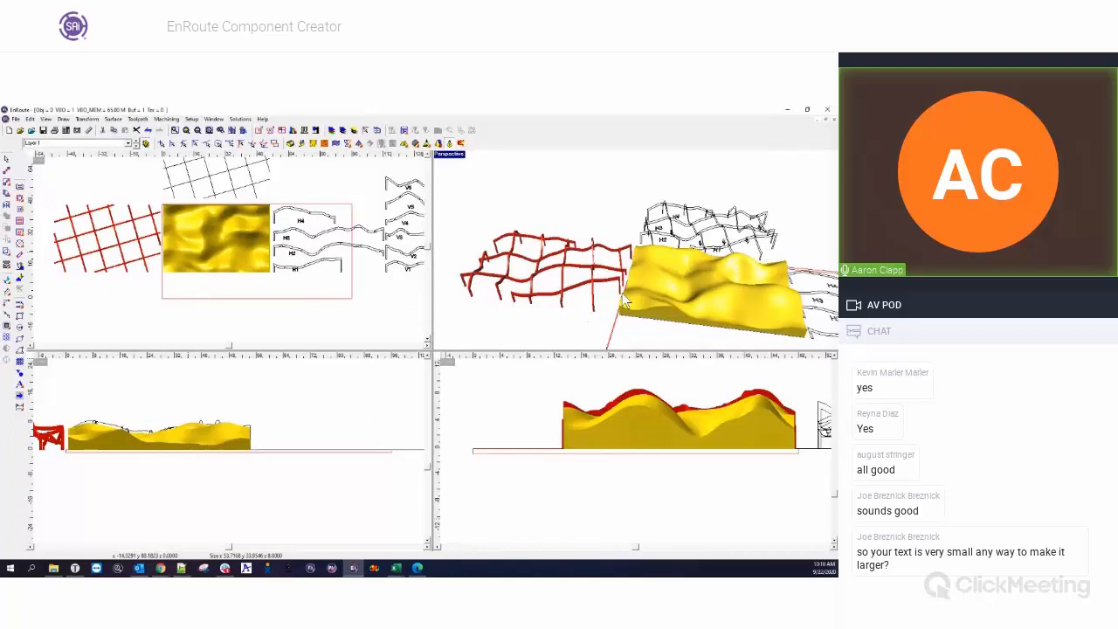
middle_click_drag(622, 300, 627, 299)
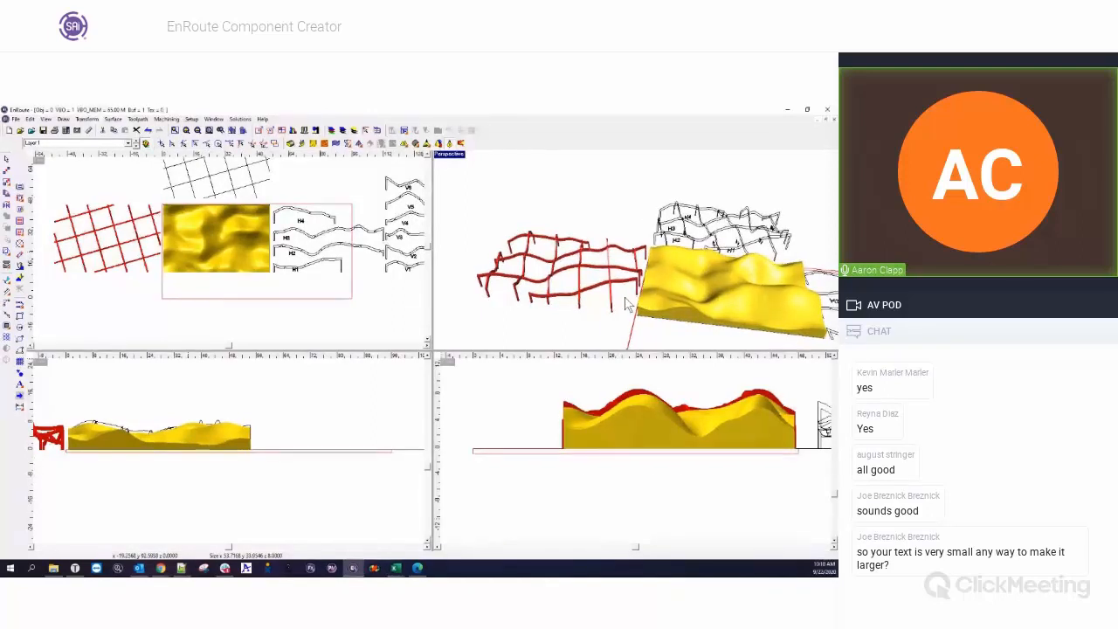
scroll(607, 299, "down", 1)
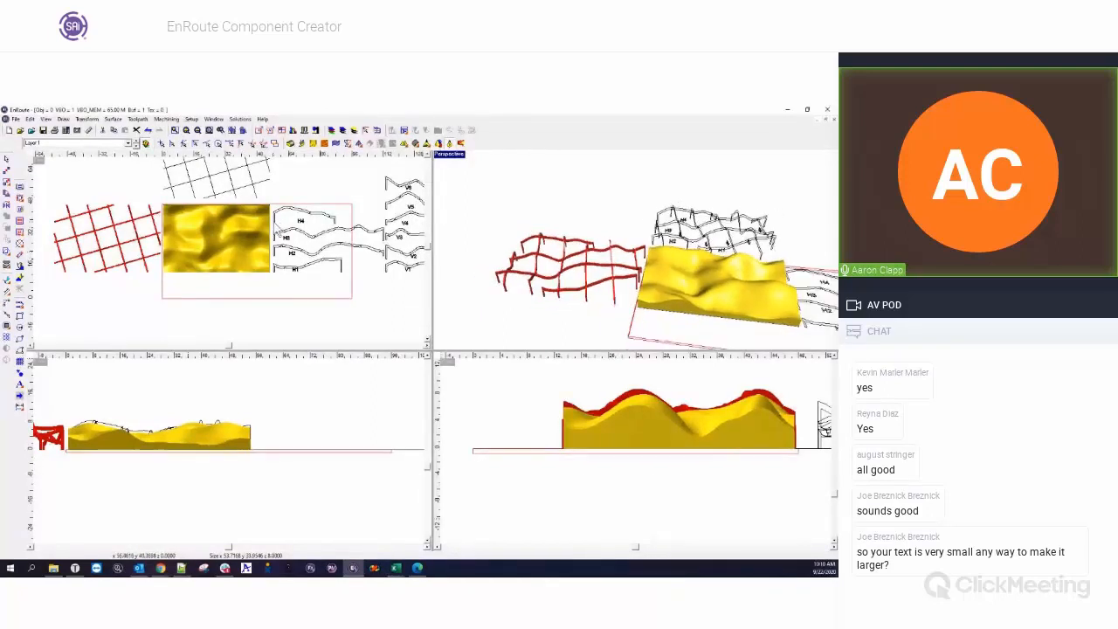
scroll(329, 260, "down", 1)
Remove the dished components generated from the flow relief, leaving only the relief.
left_click(329, 260)
key("Delete")
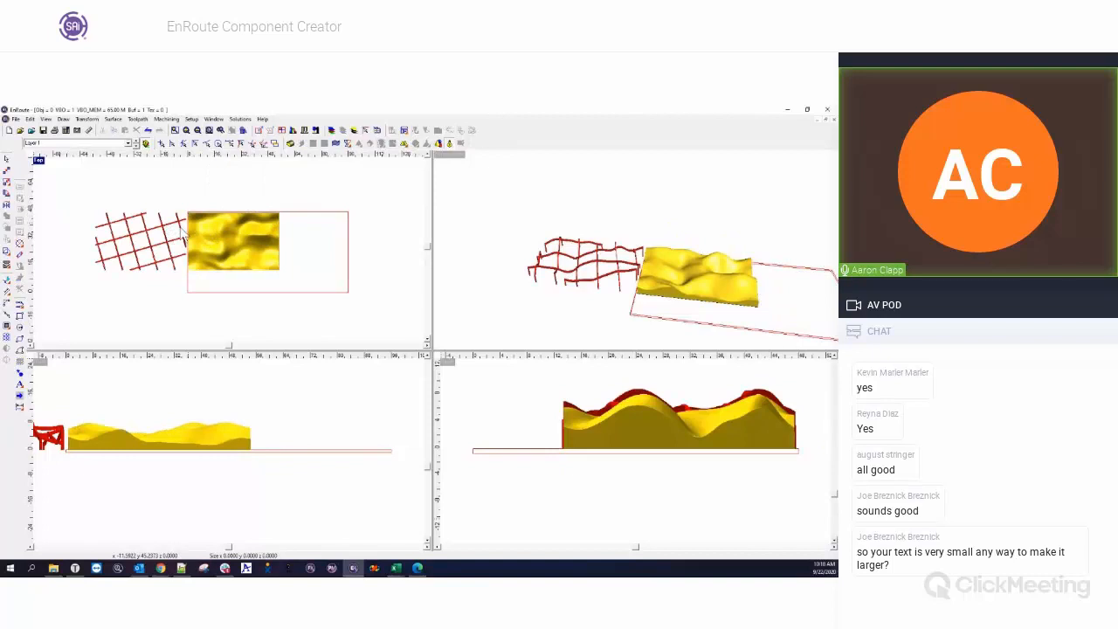
key("ctrl+z")
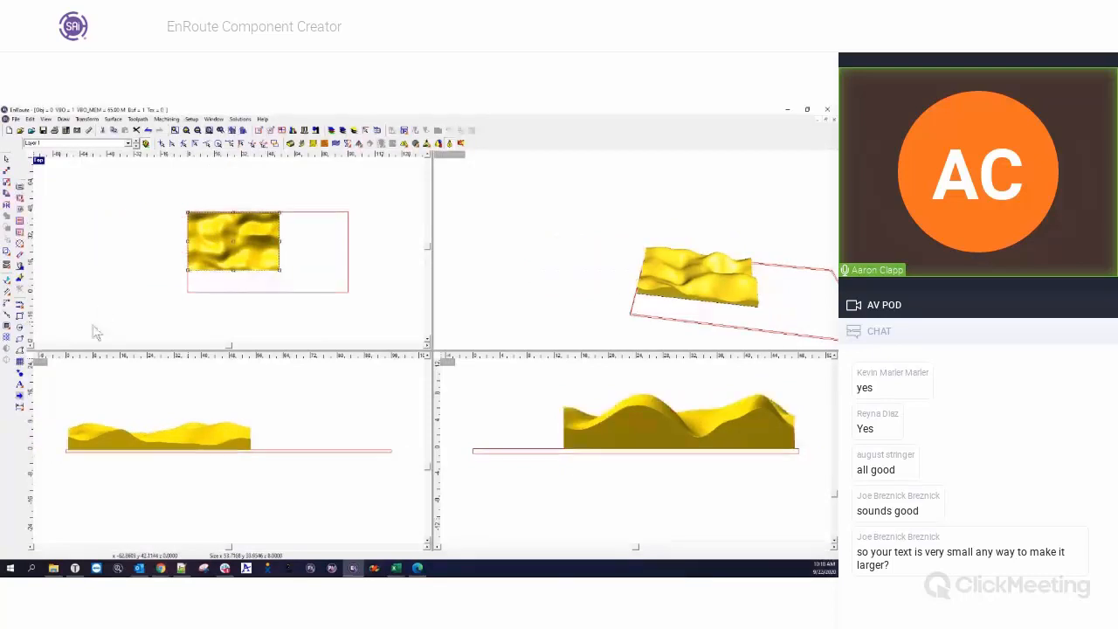
Generate the angled cross-hatched components from the flow relief again with Dish disabled and a Z size of 1.
left_click(20, 361)
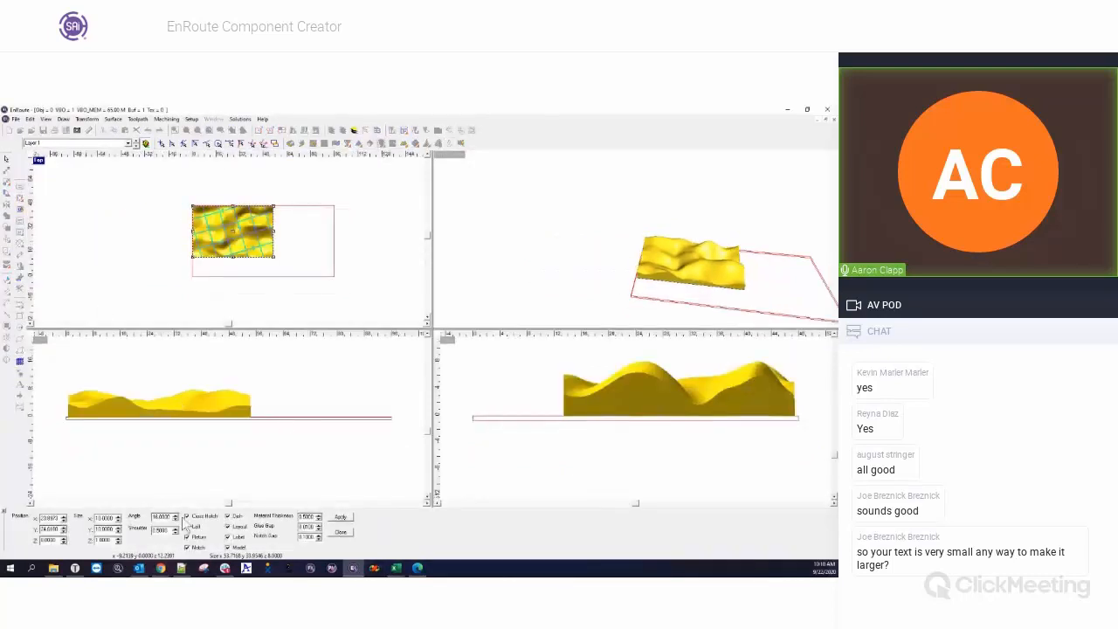
double_click(108, 541)
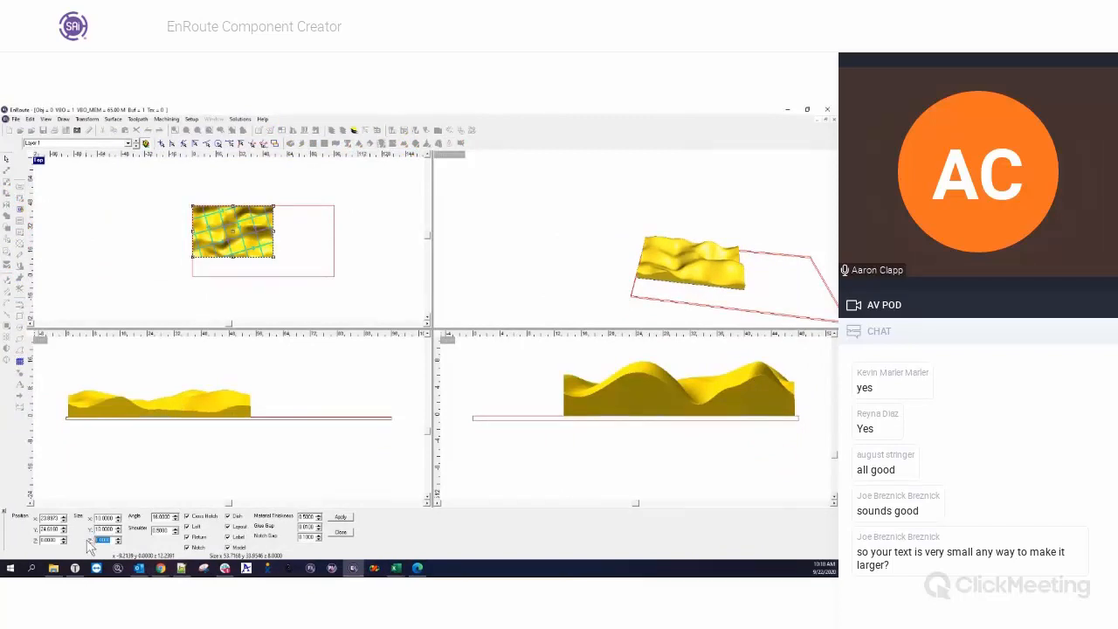
type("5")
key("Tab")
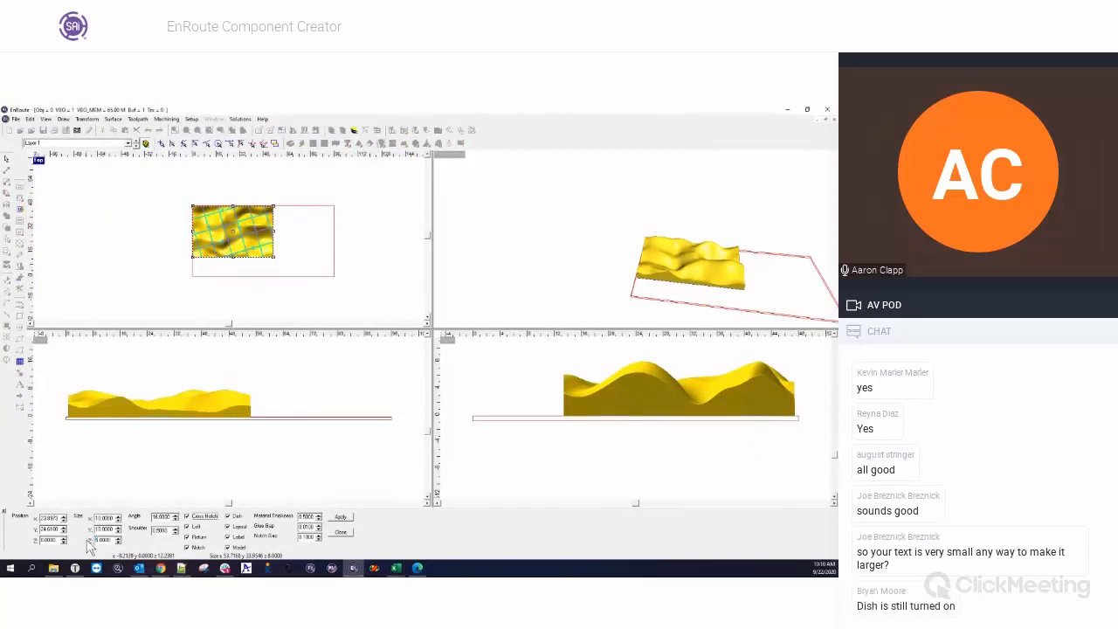
left_click(228, 516)
double_click(108, 540)
type("1")
key("Tab")
left_click(341, 518)
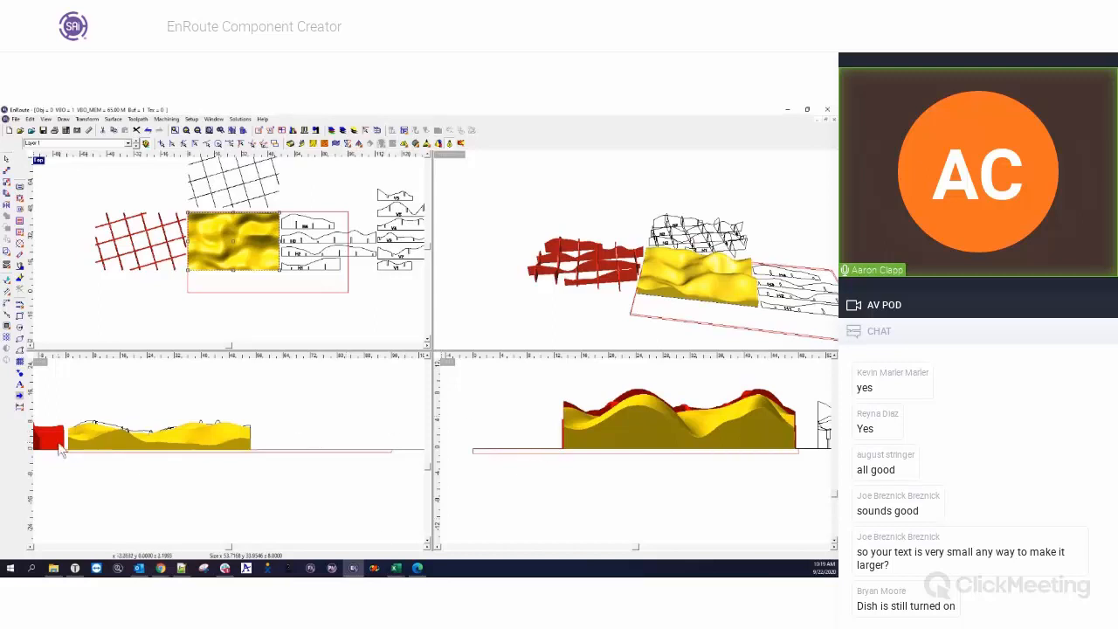
Examine the flat-bottomed grid model from several angles in an enlarged perspective view and return to the four-view layout.
left_click(668, 299)
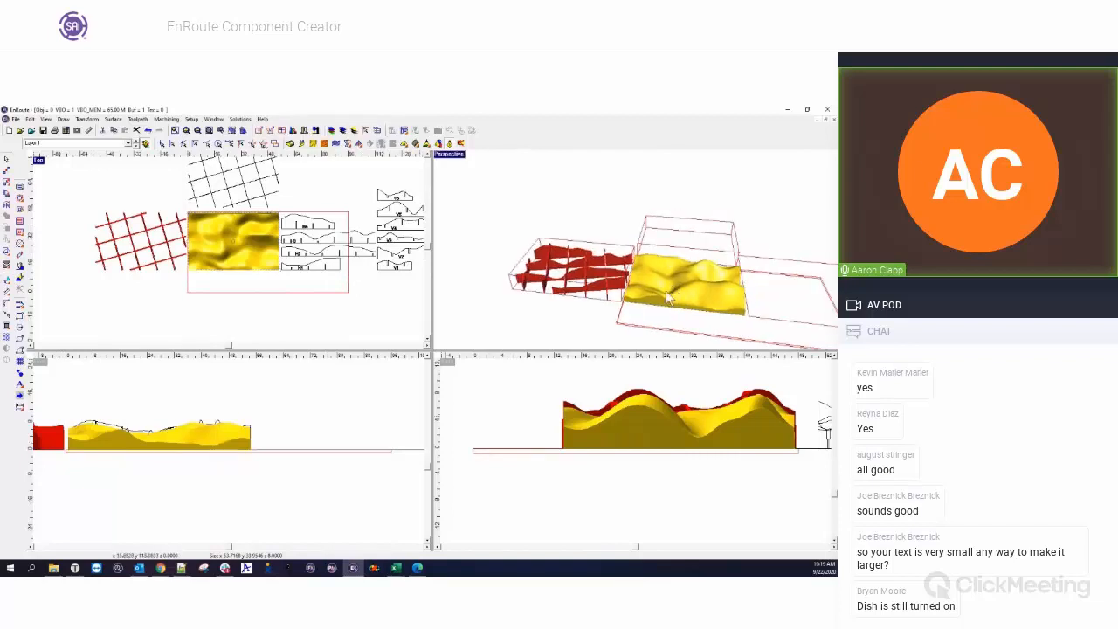
middle_click_drag(666, 292, 642, 312)
double_click(450, 155)
right_click_drag(415, 410, 364, 395)
right_click_drag(341, 303, 287, 293)
right_click_drag(228, 367, 323, 474)
scroll(243, 373, "up", 5)
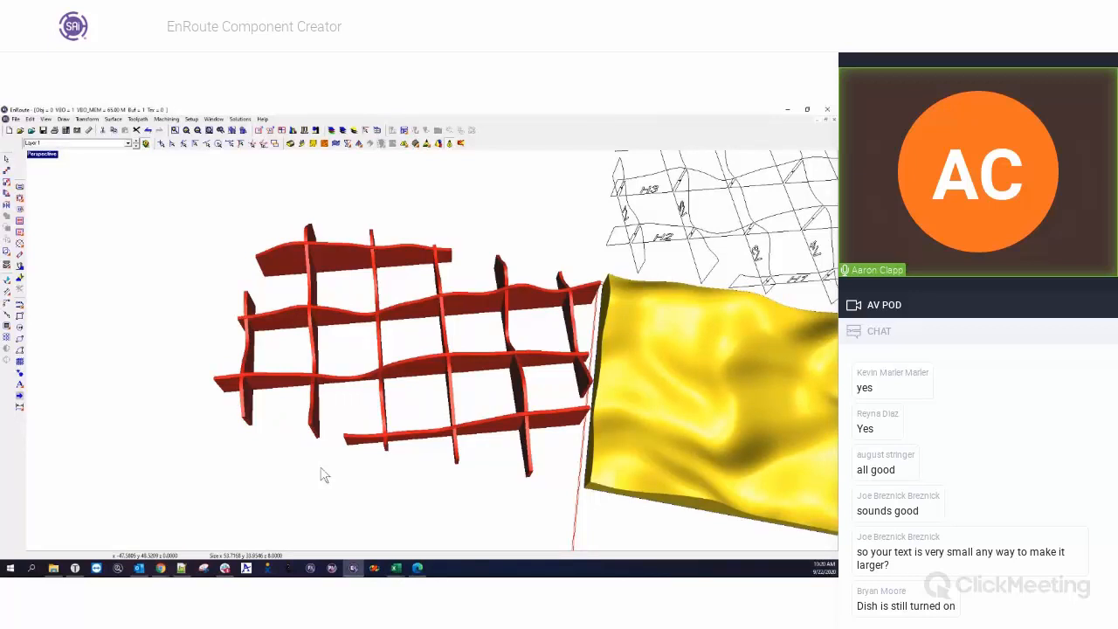
key("Right")
key("Right")
key("Right")
key("Right")
key("Right")
key("Right")
key("Right")
key("Right")
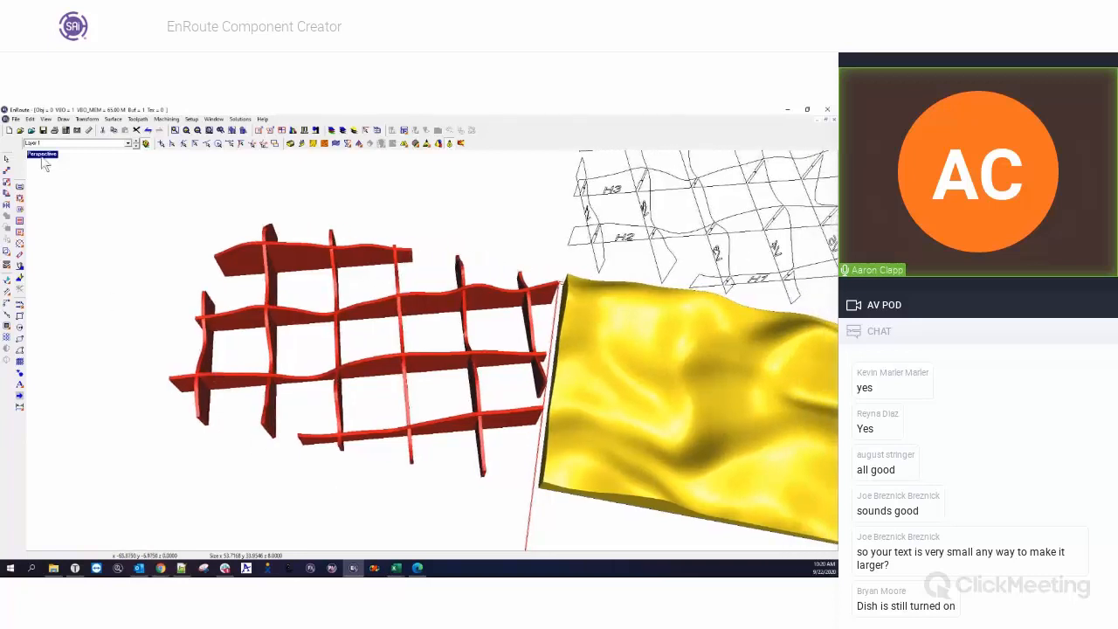
double_click(43, 155)
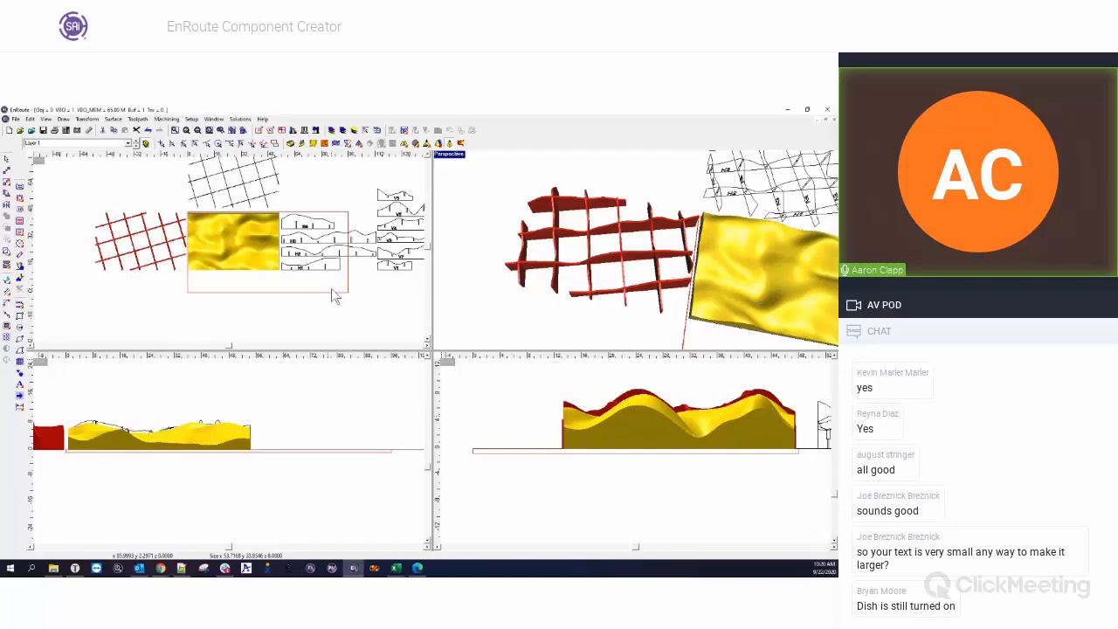
Display the relief creation tools and examine the labelled, notched flat ribs in the enlarged top view.
left_click(313, 144)
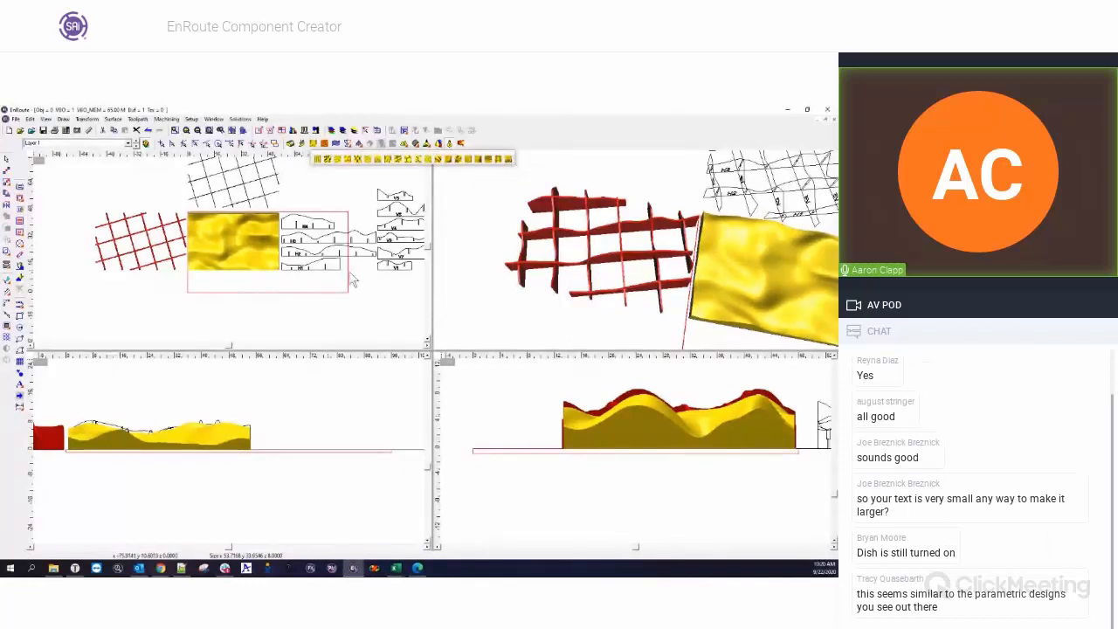
scroll(272, 283, "down", 1)
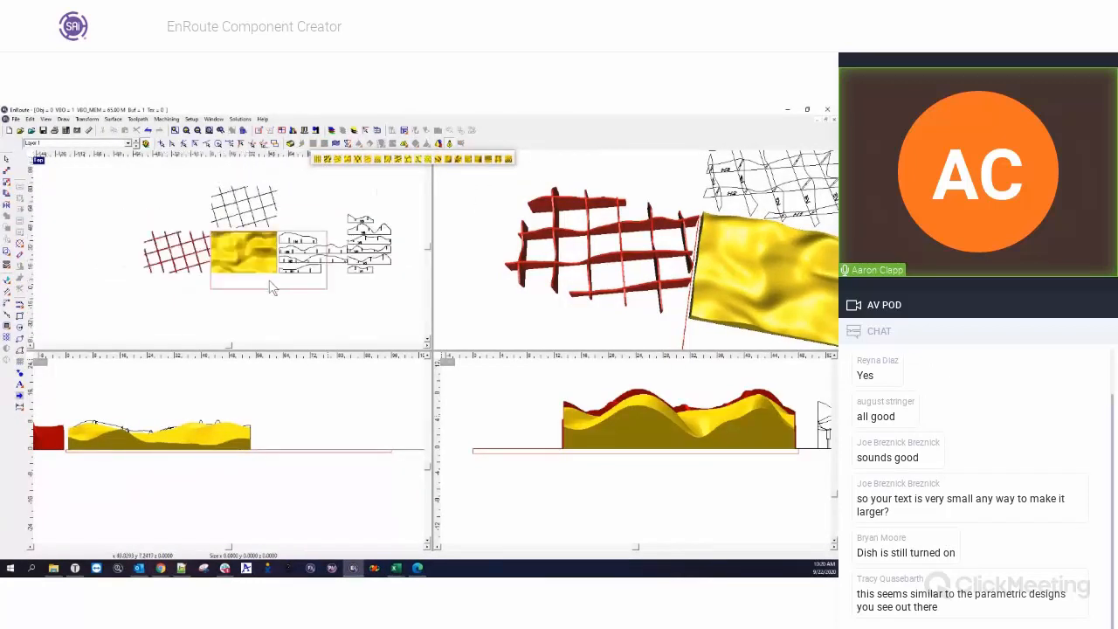
scroll(337, 320, "up", 1)
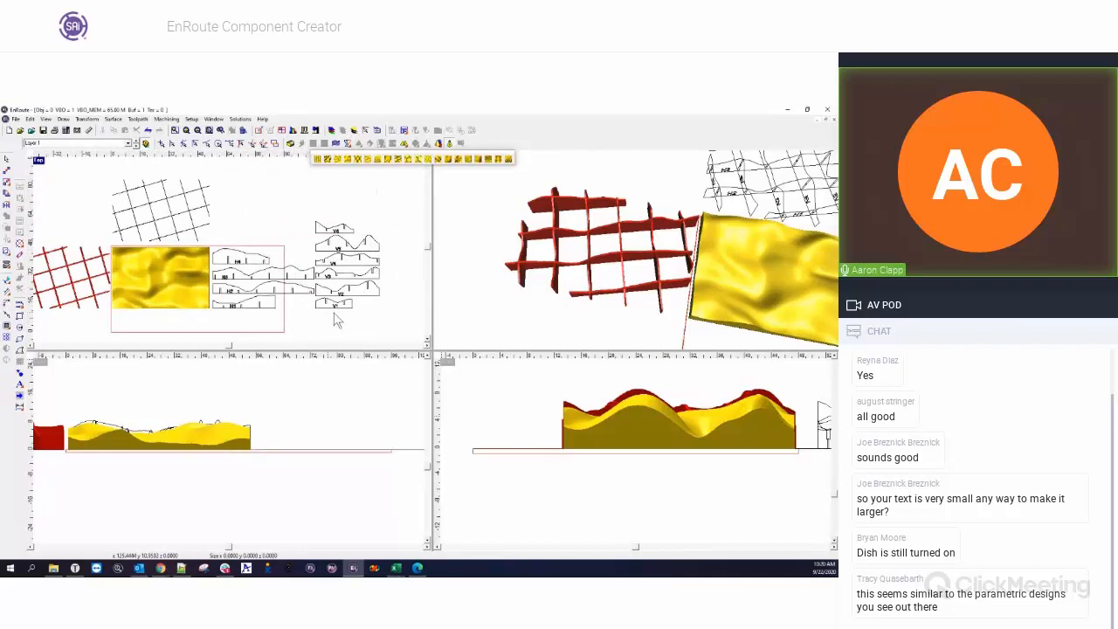
scroll(304, 328, "up", 1)
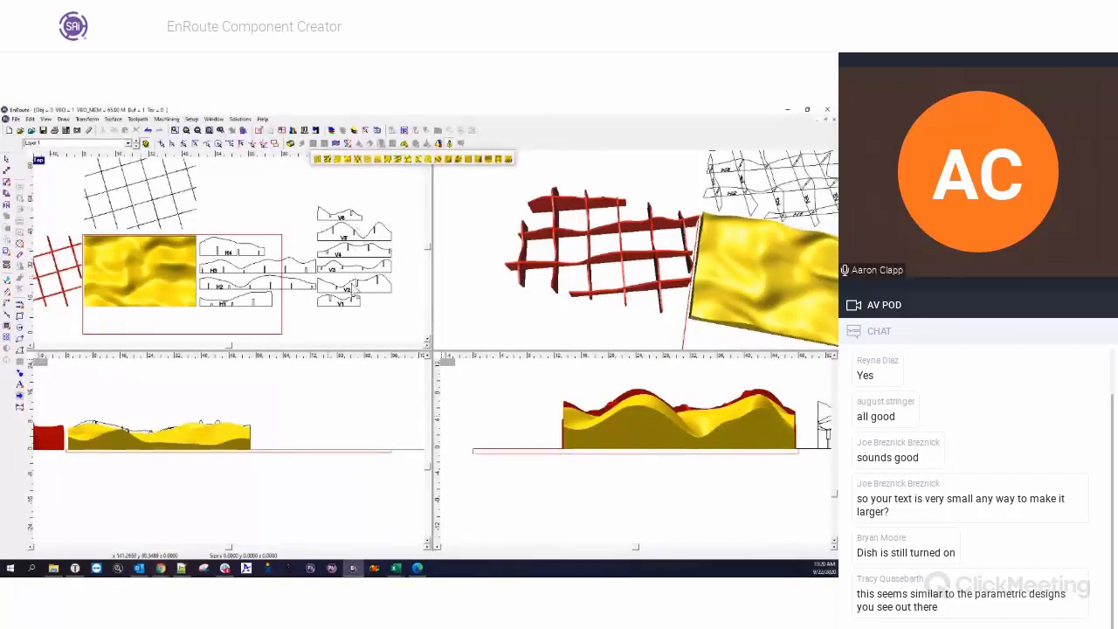
double_click(38, 161)
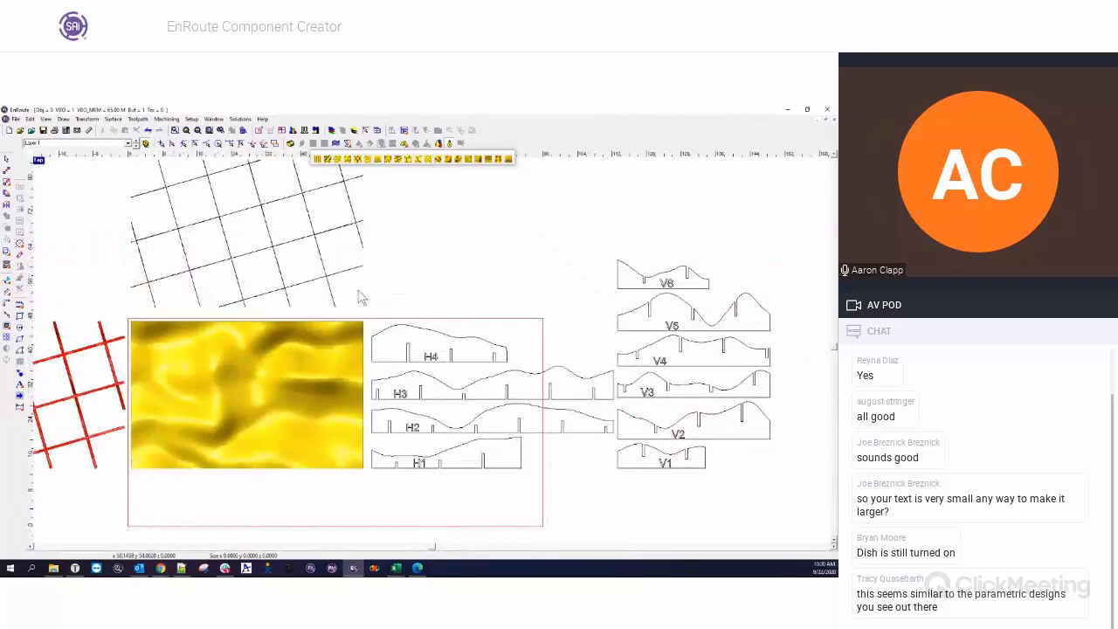
Delete the wireframe assembly, the labelled flat ribs and the red grid model around the flow relief.
left_click(358, 271)
key("Delete")
left_click(435, 332)
key("Delete")
left_click(104, 344)
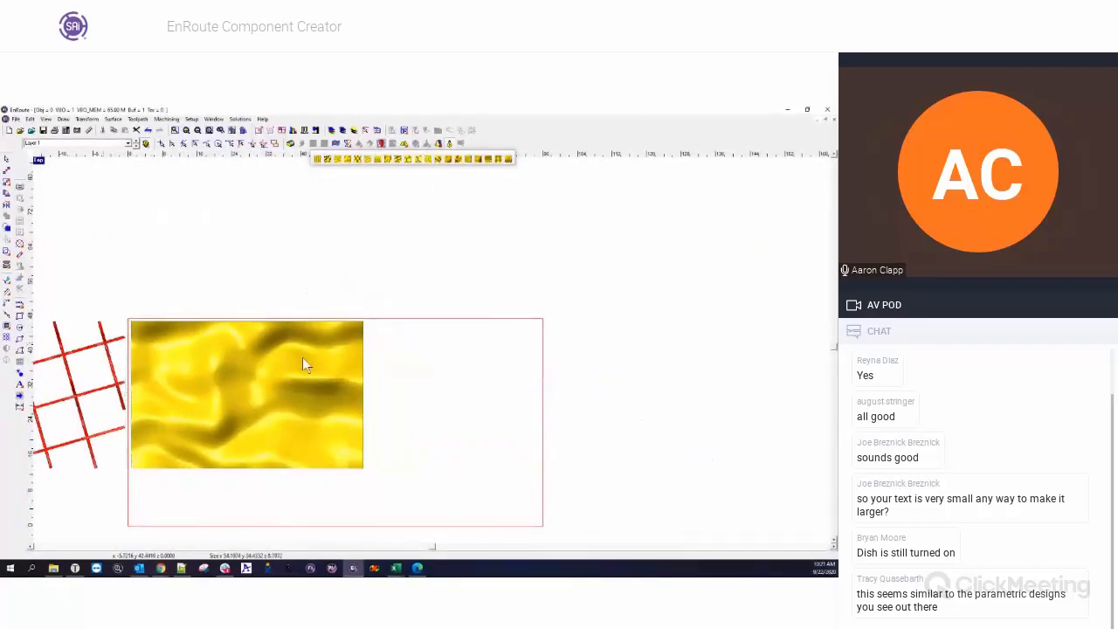
key("Delete")
Reopen component creation for the flow relief and set the grid angle to 0.
scroll(449, 357, "down", 3)
left_click(364, 340)
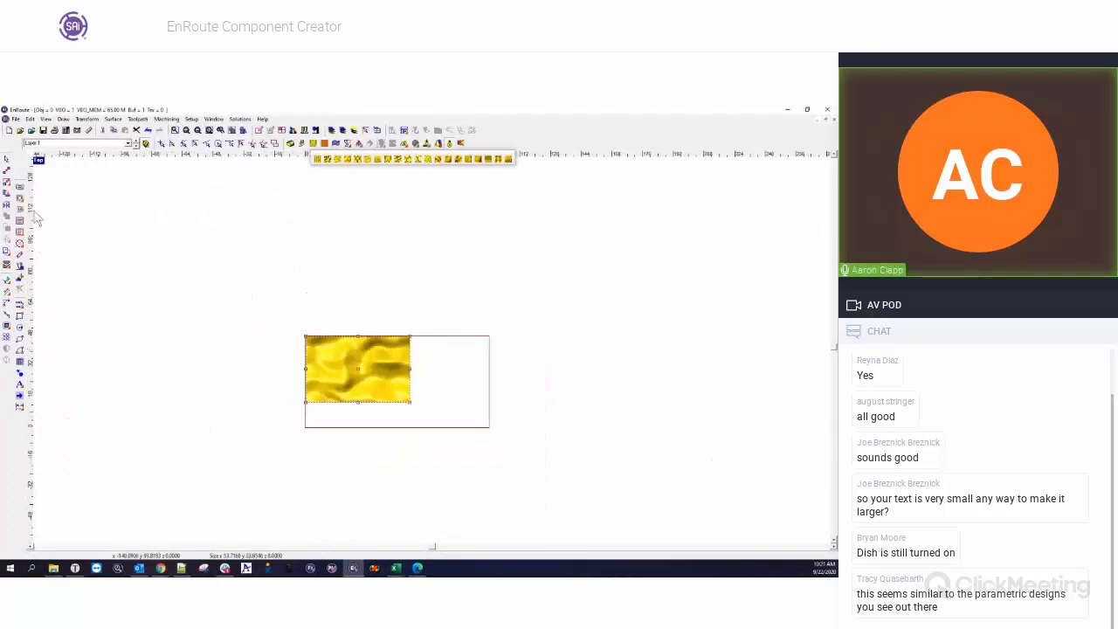
left_click(19, 360)
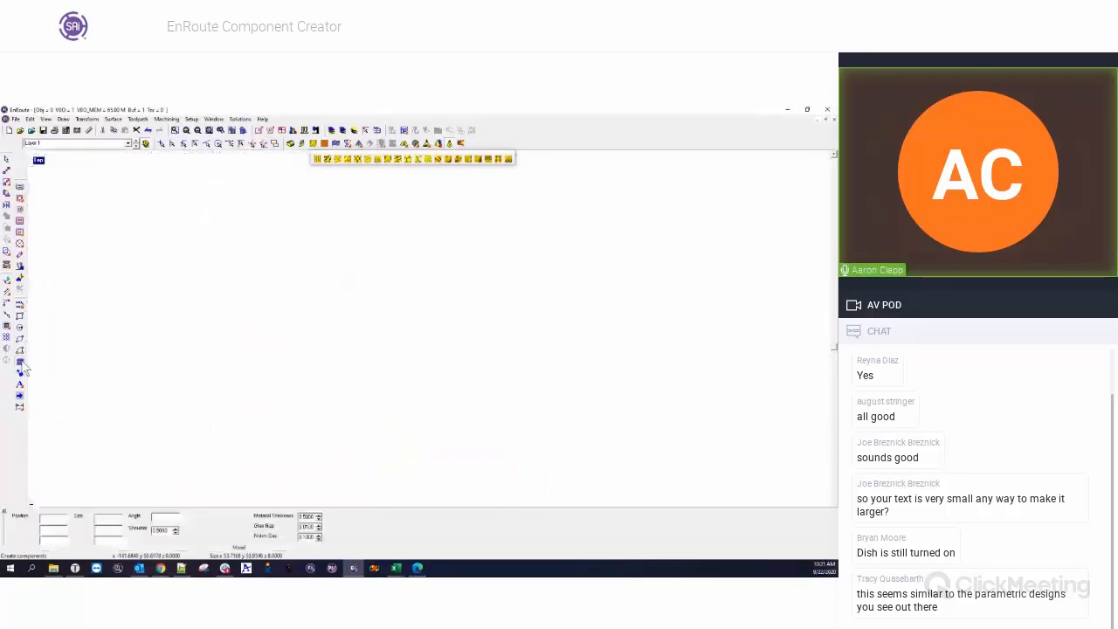
left_click_drag(170, 520, 135, 521)
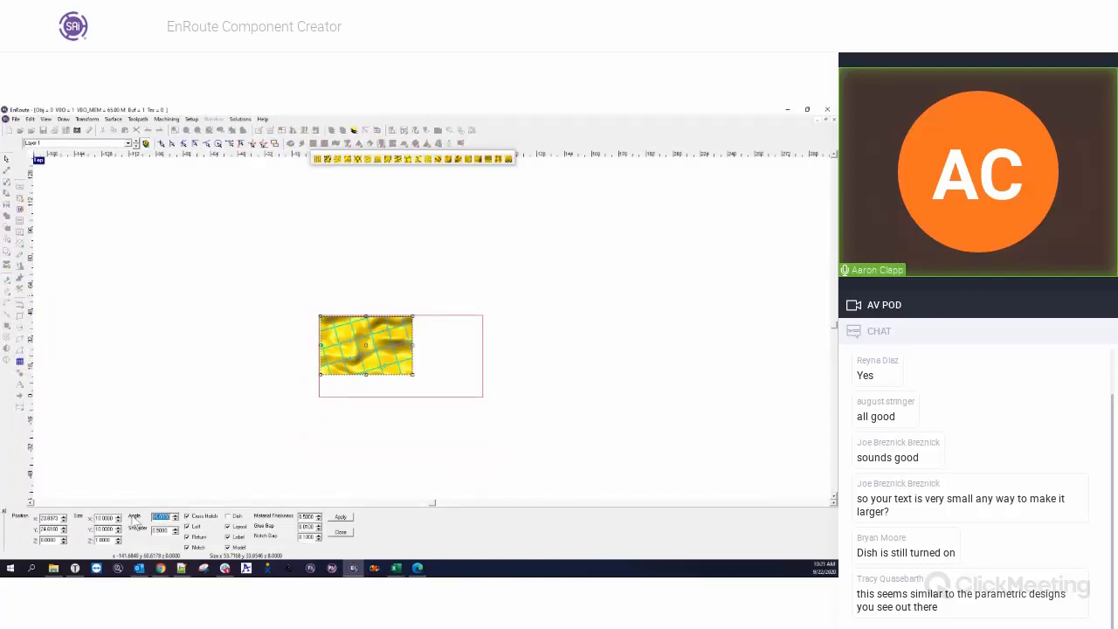
type("0")
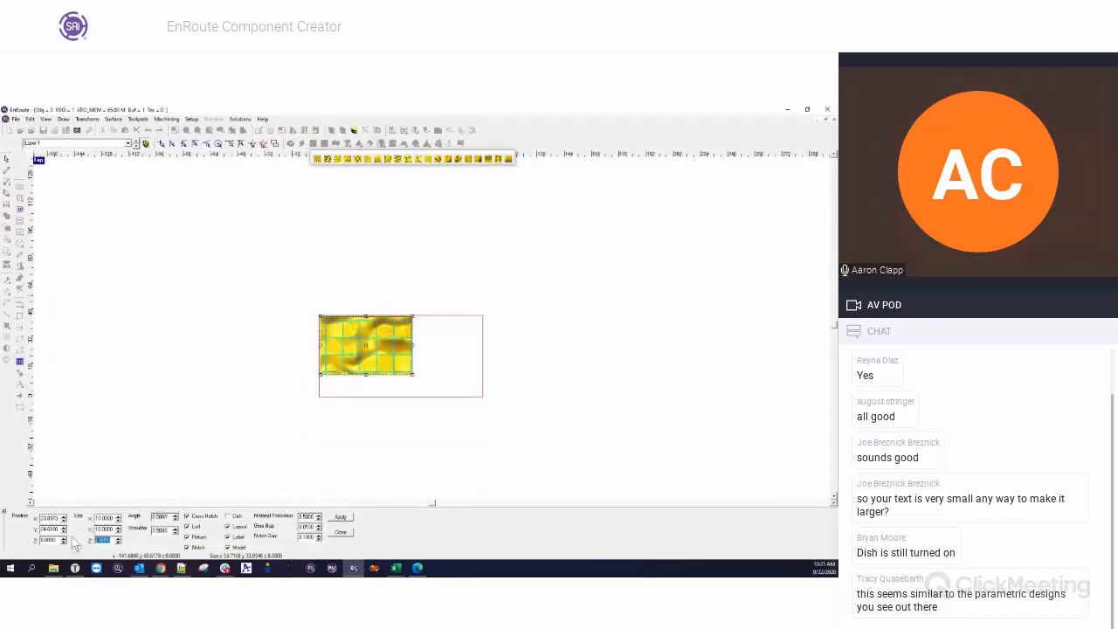
Set the component shoulder to 1 and the grid size to 12 by 12.
key("Tab")
double_click(159, 531)
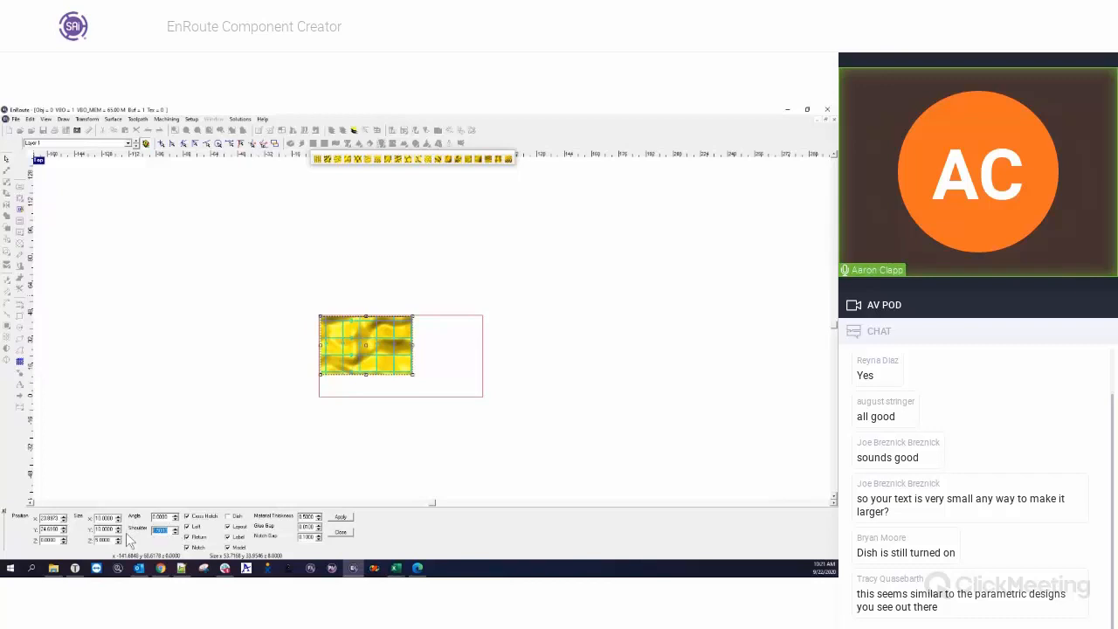
type("1")
left_click(357, 336)
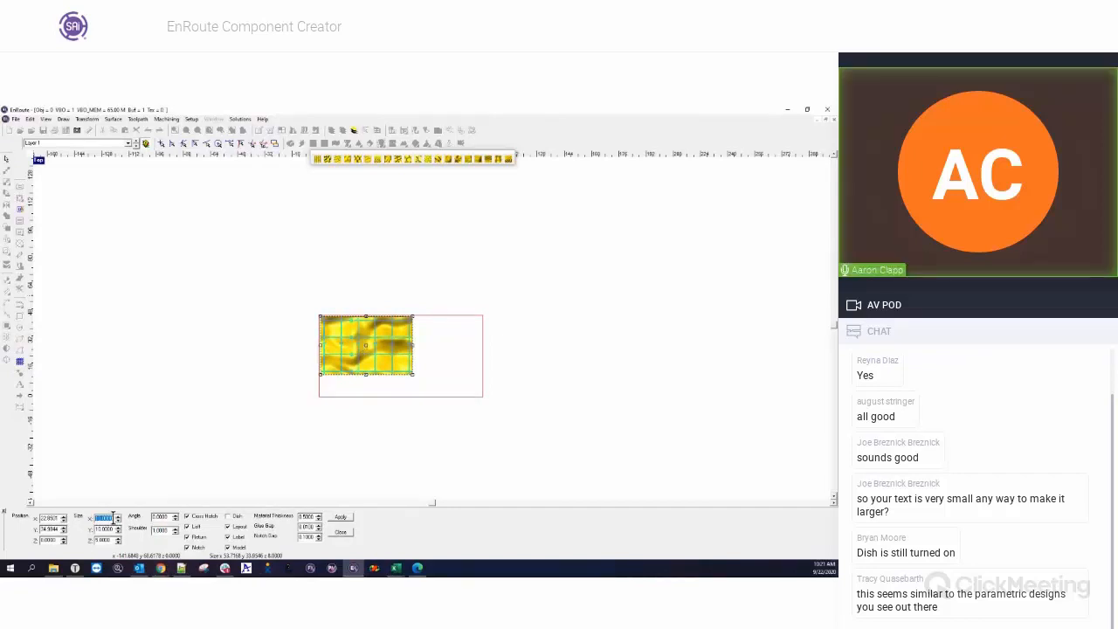
type("12")
key("Tab")
type("12")
key("Tab")
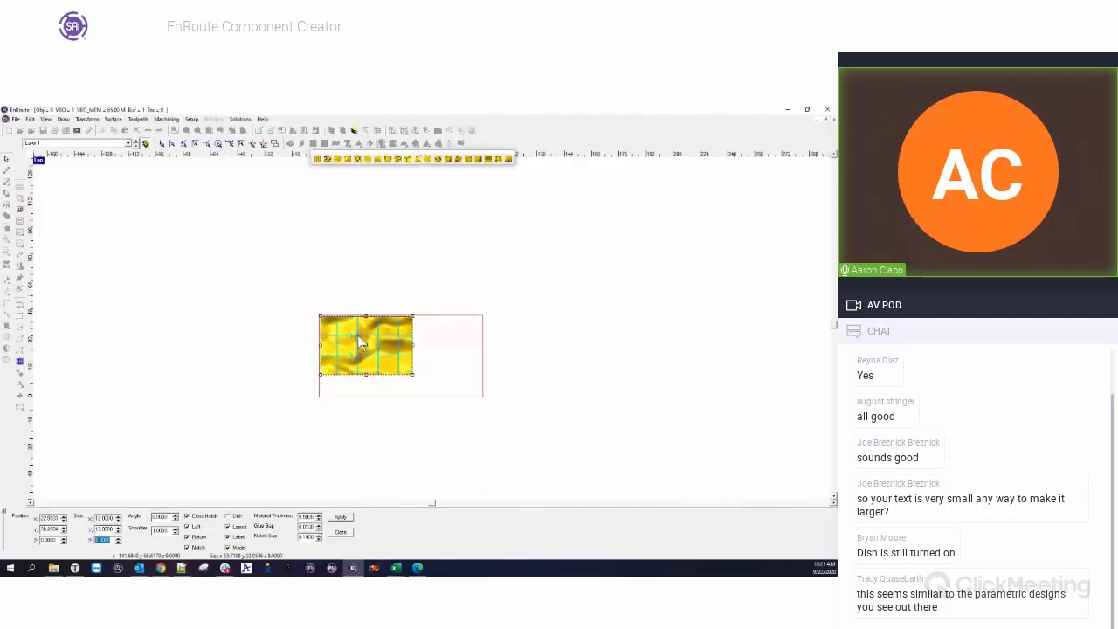
Shift the grid slightly across the flow relief and generate its flat-bottomed components.
scroll(369, 339, "up", 5)
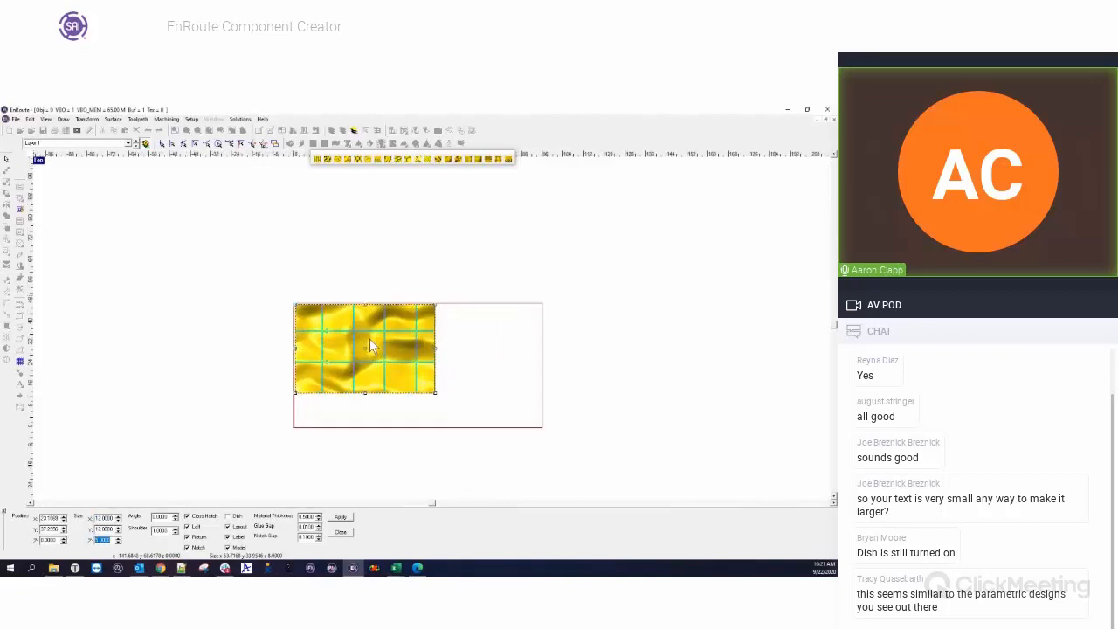
left_click(325, 377)
left_click_drag(325, 378, 322, 380)
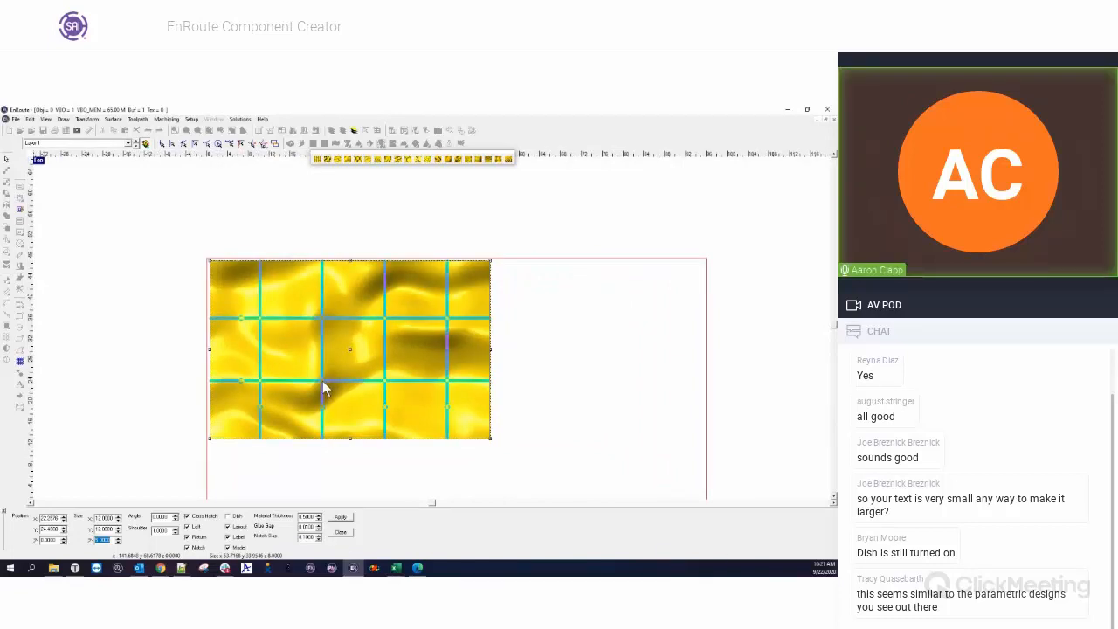
left_click(340, 532)
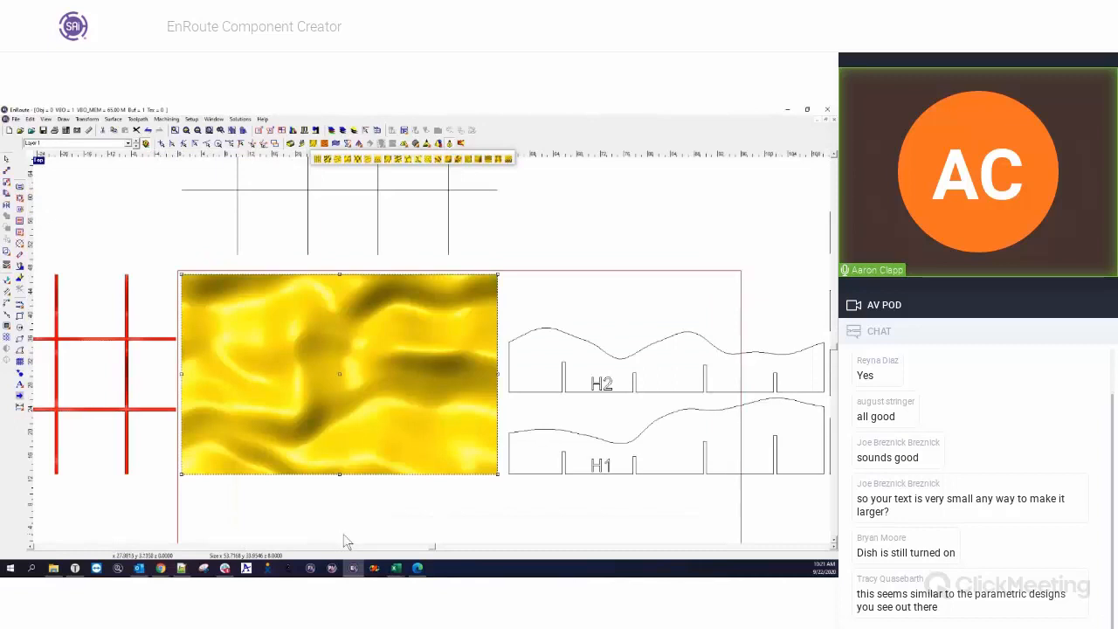
Examine the generated red grid model in the four-view layout, orbiting the perspective view to see its underside.
scroll(342, 509, "down", 3)
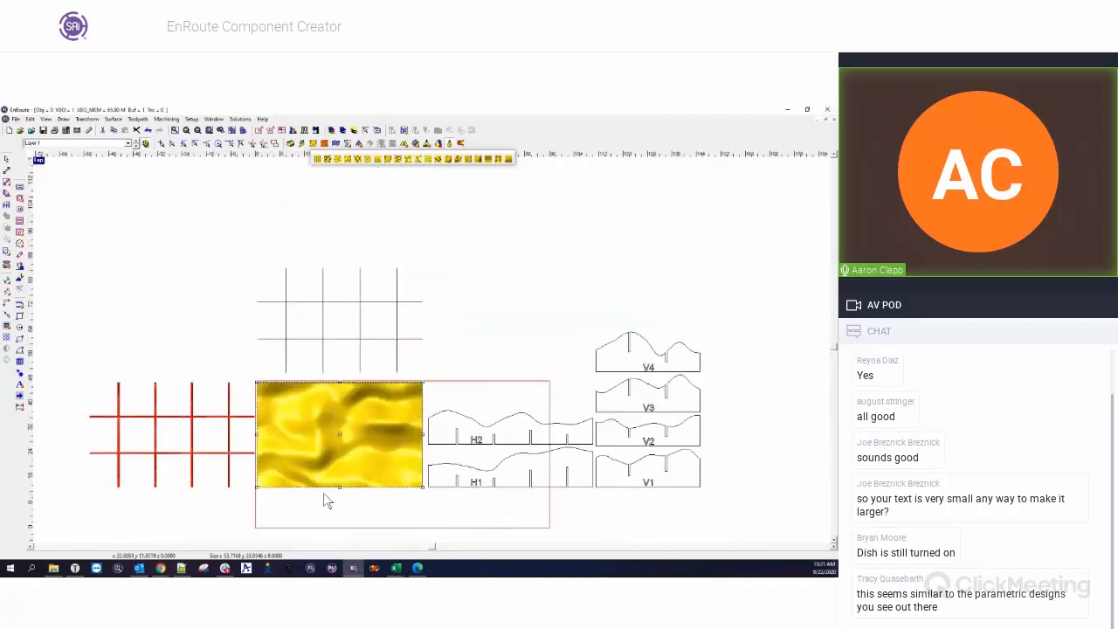
left_click(35, 163)
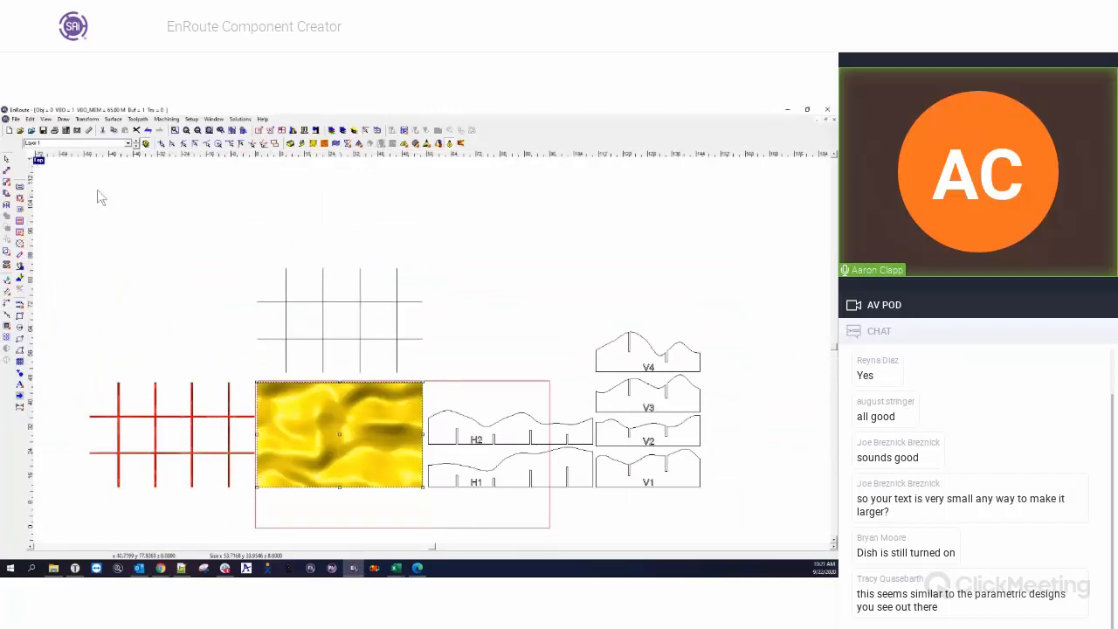
double_click(38, 160)
scroll(570, 245, "up", 4)
middle_click_drag(570, 245, 583, 287)
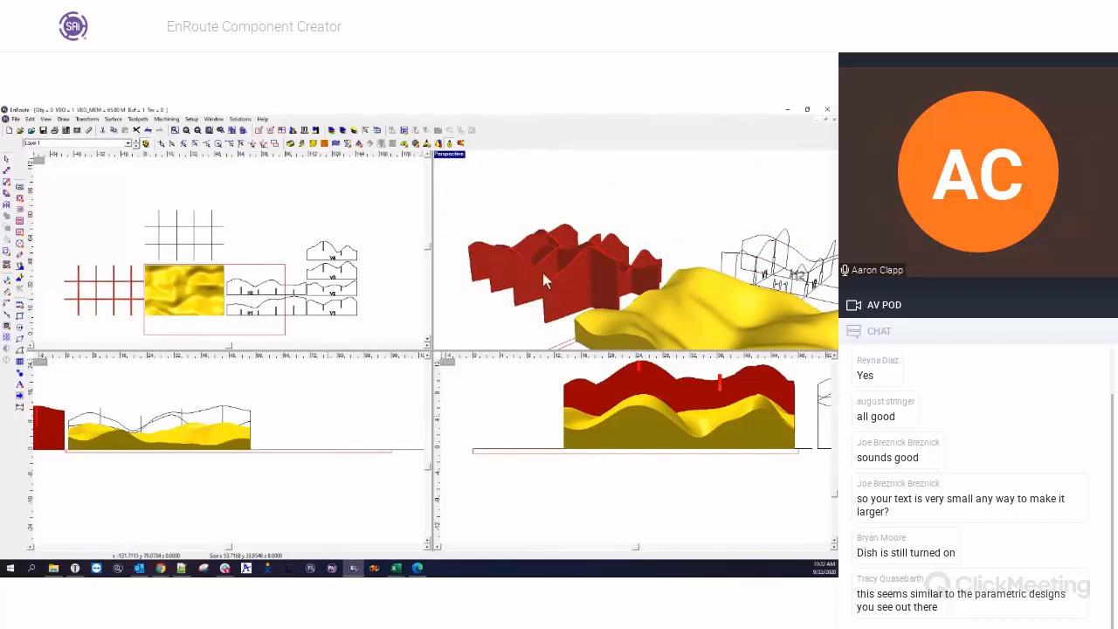
middle_click_drag(542, 272, 686, 337)
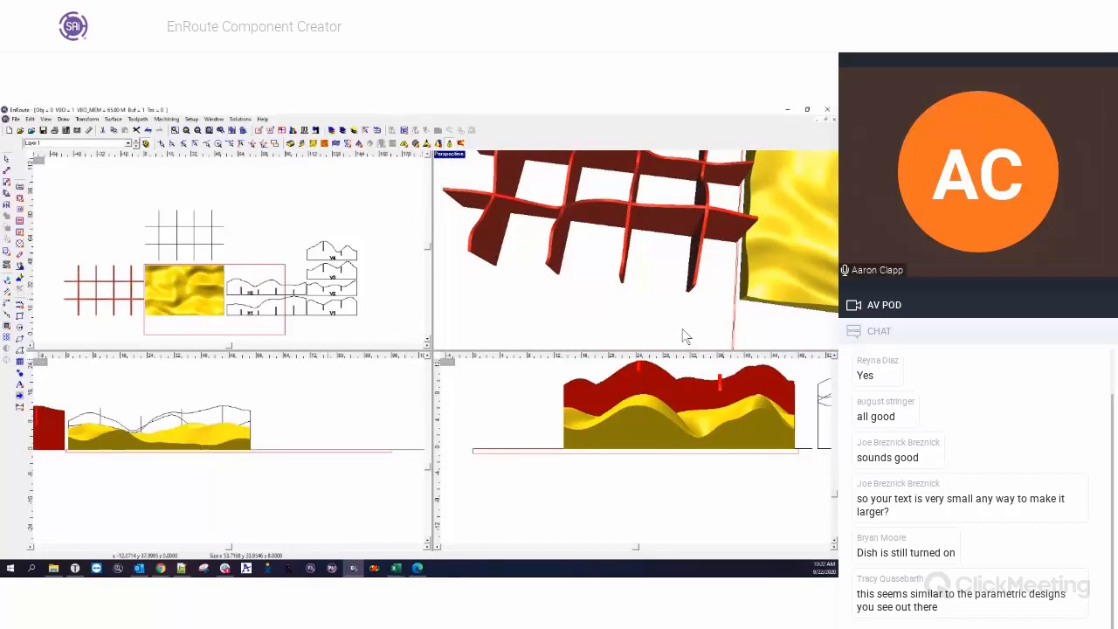
Delete the flow relief with all its generated components and enlarge the top view around the empty plate.
left_click_drag(49, 199, 283, 336)
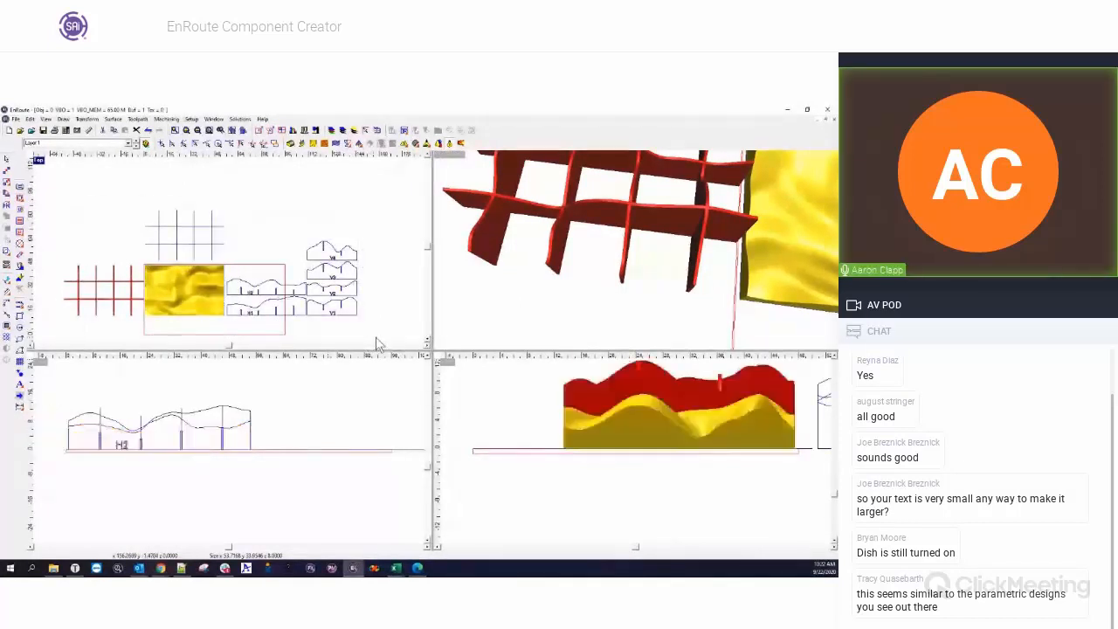
key("Delete")
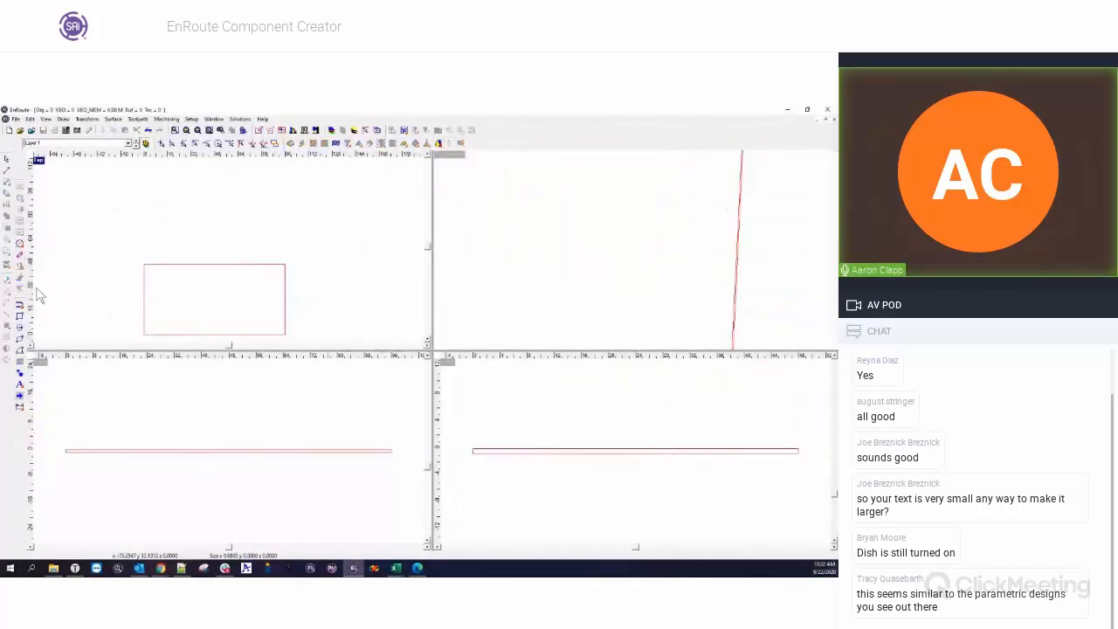
left_click(39, 161)
scroll(297, 395, "down", 2)
scroll(312, 441, "up", 2)
scroll(297, 371, "up", 2)
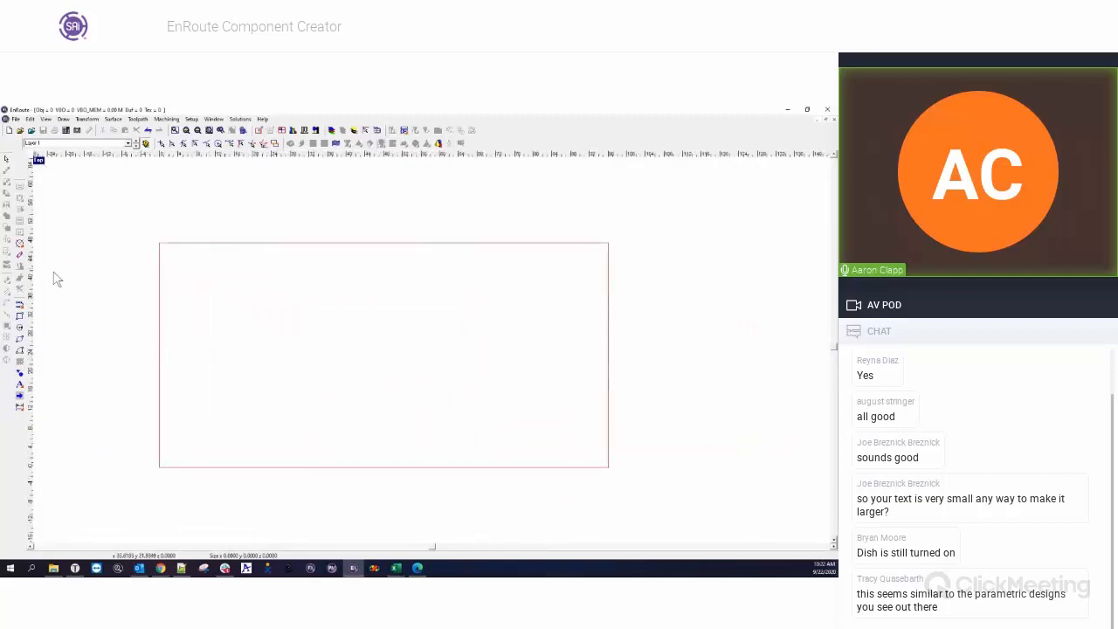
Draw a closed freehand outline with wavy lobes across the plate, extending past its left edge.
left_click(22, 309)
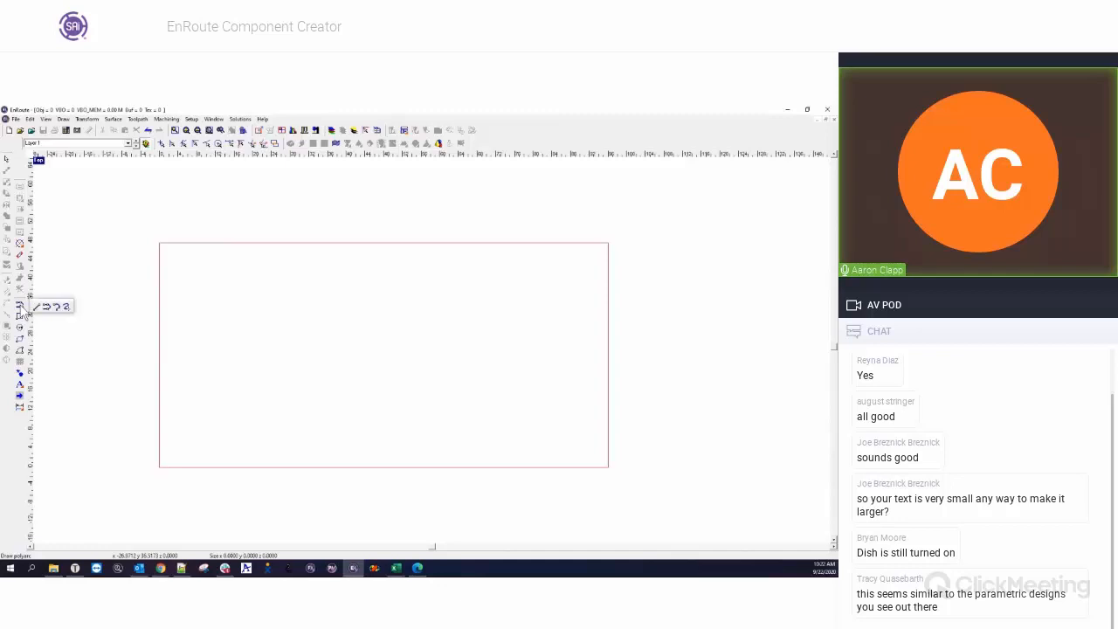
left_click(65, 307)
mouse_move(181, 329)
left_mouse_down()
mouse_move(240, 274)
mouse_move(329, 330)
mouse_move(382, 343)
mouse_move(495, 329)
mouse_move(549, 347)
mouse_move(561, 403)
mouse_move(480, 426)
mouse_move(405, 401)
mouse_move(359, 428)
mouse_move(119, 500)
mouse_move(42, 413)
mouse_move(70, 320)
mouse_move(182, 330)
left_mouse_up()
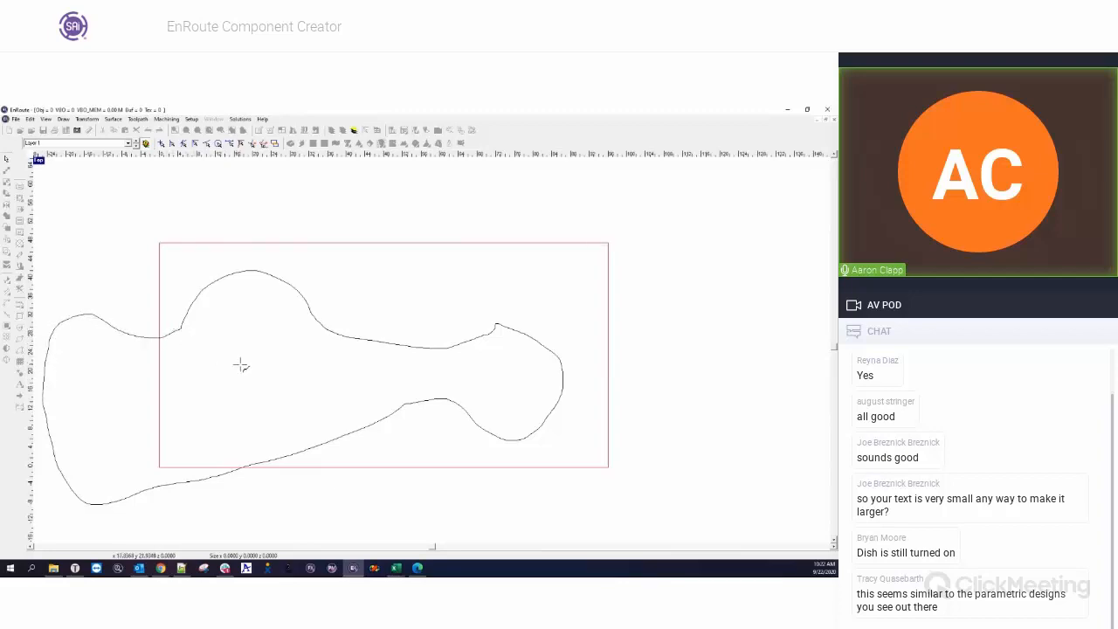
left_click(23, 174)
Scale the freehand outline down to about 56 by 26 and move it inside the plate.
left_click(207, 290)
left_click_drag(562, 274, 184, 441)
mouse_move(110, 469)
left_mouse_down()
mouse_move(289, 352)
mouse_move(248, 308)
left_mouse_up()
left_click_drag(320, 346, 441, 398)
Open component creation for the freehand outline and set the grid size to 5 by 5.
left_click(19, 360)
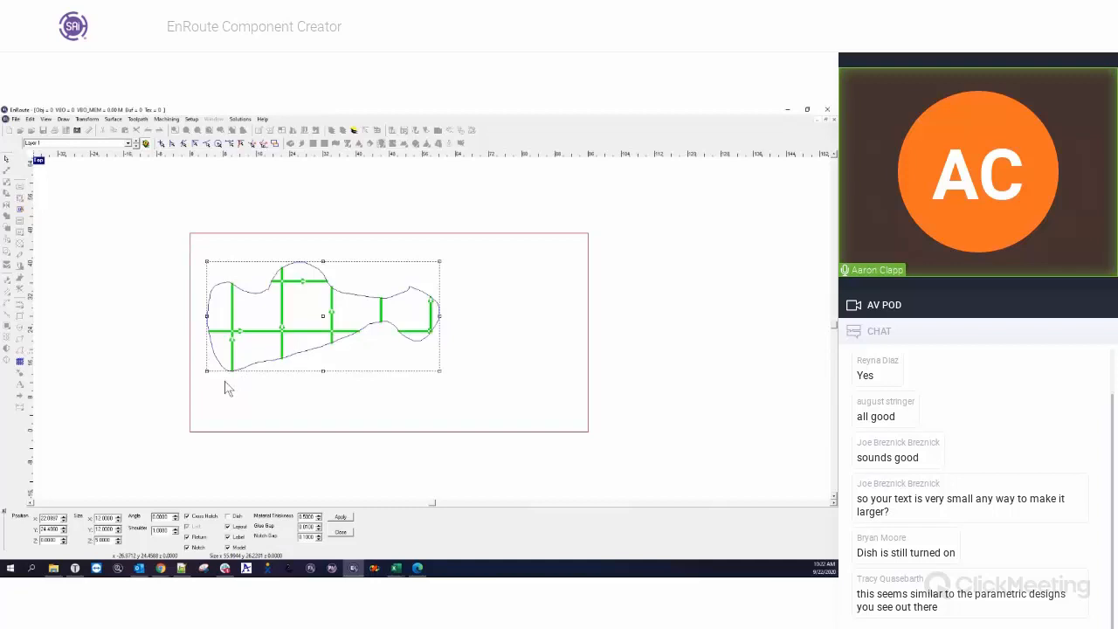
double_click(112, 518)
type("5")
key("Tab")
type("5")
key("Tab")
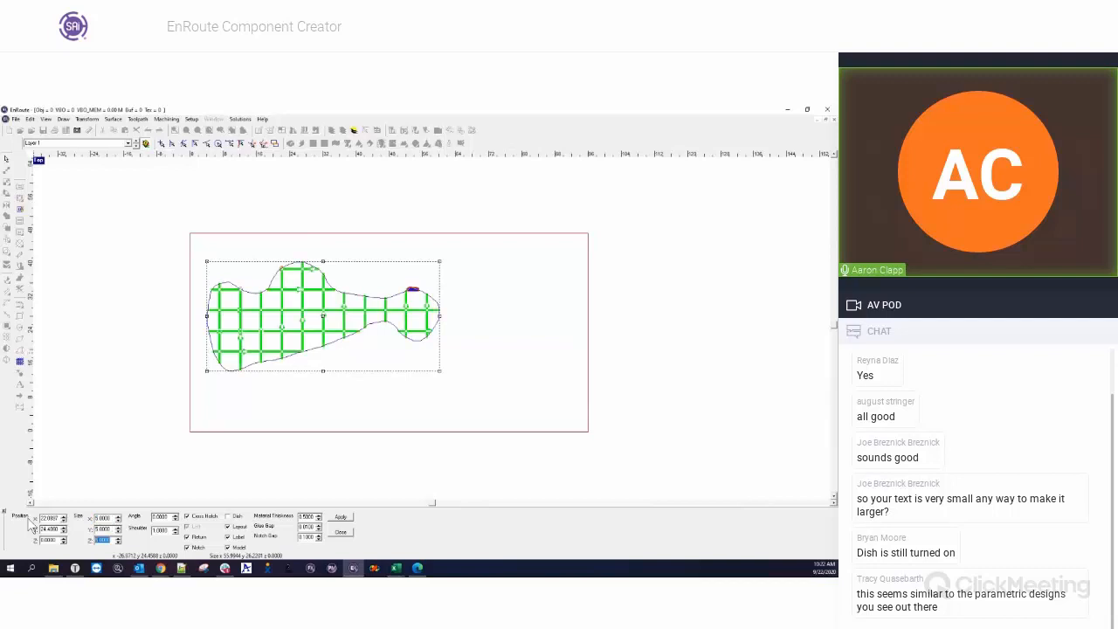
Reposition the grid within the freehand outline and generate its interlocking components.
left_click(303, 312)
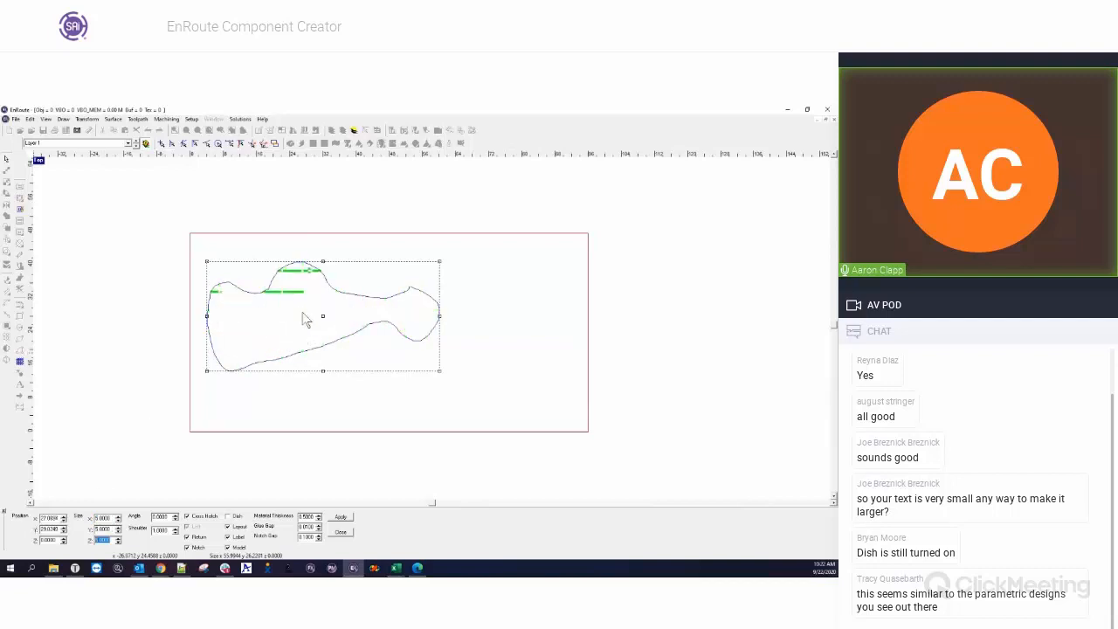
left_click(300, 315)
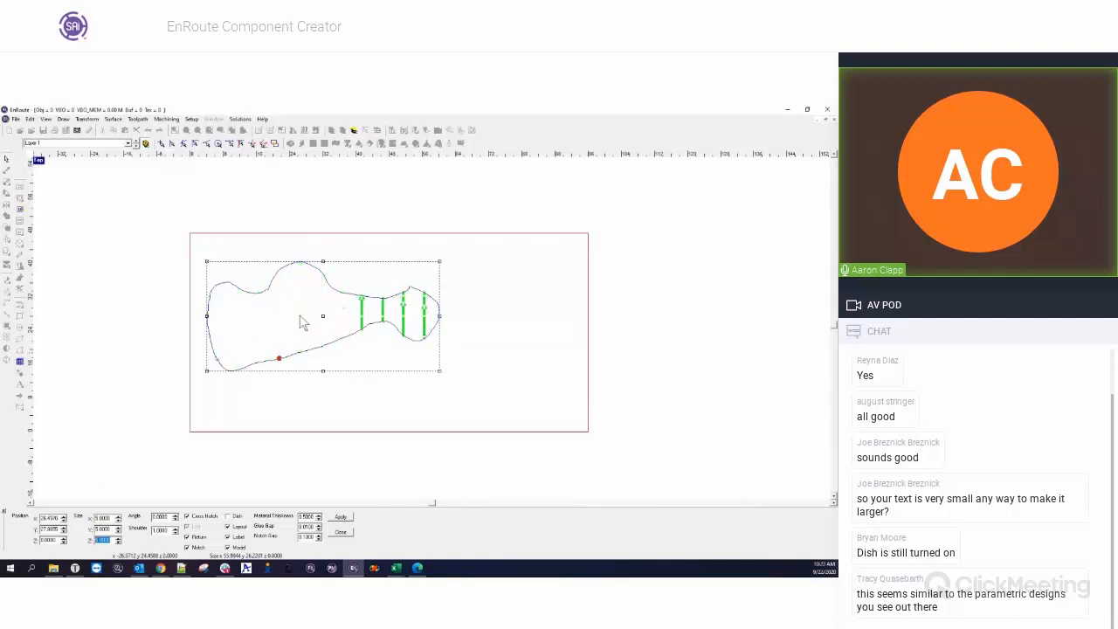
left_click(303, 328)
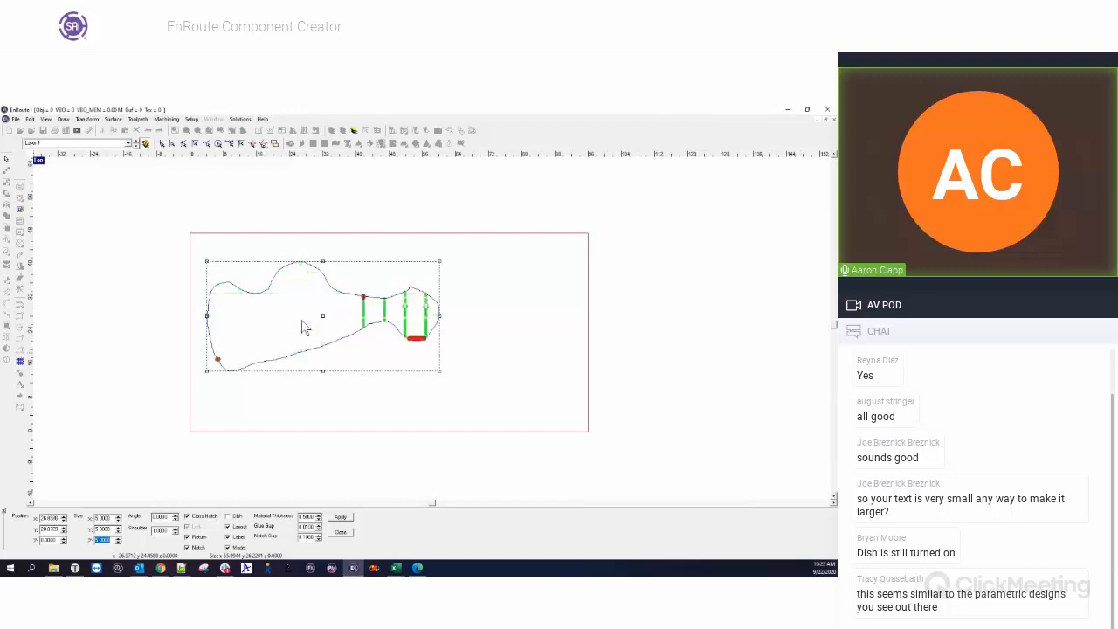
left_click(304, 326)
left_click_drag(304, 325, 303, 322)
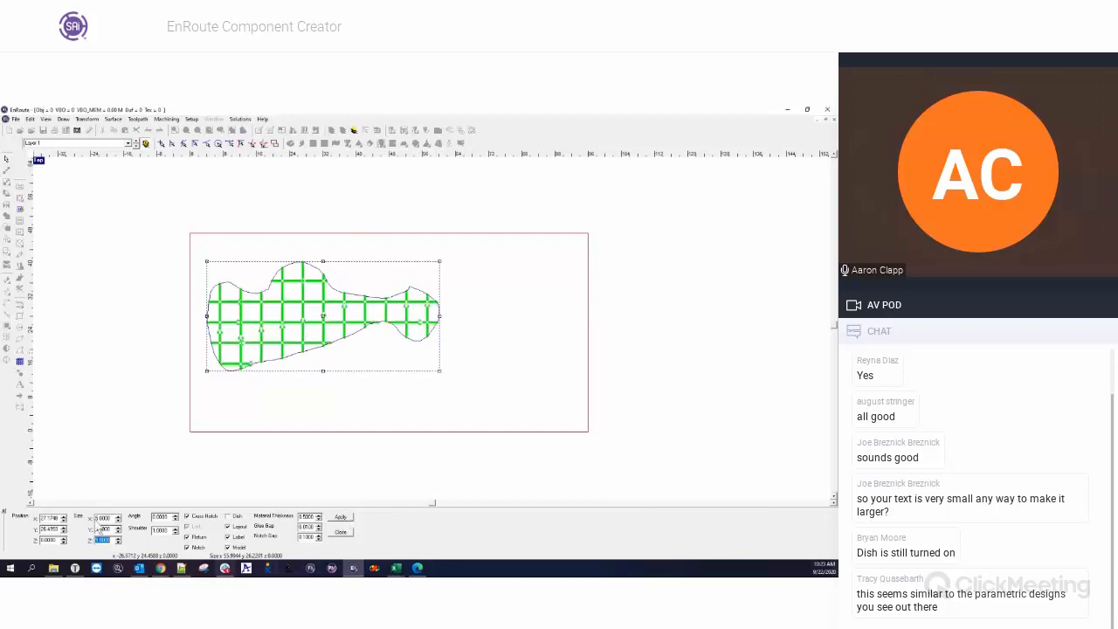
left_click(340, 518)
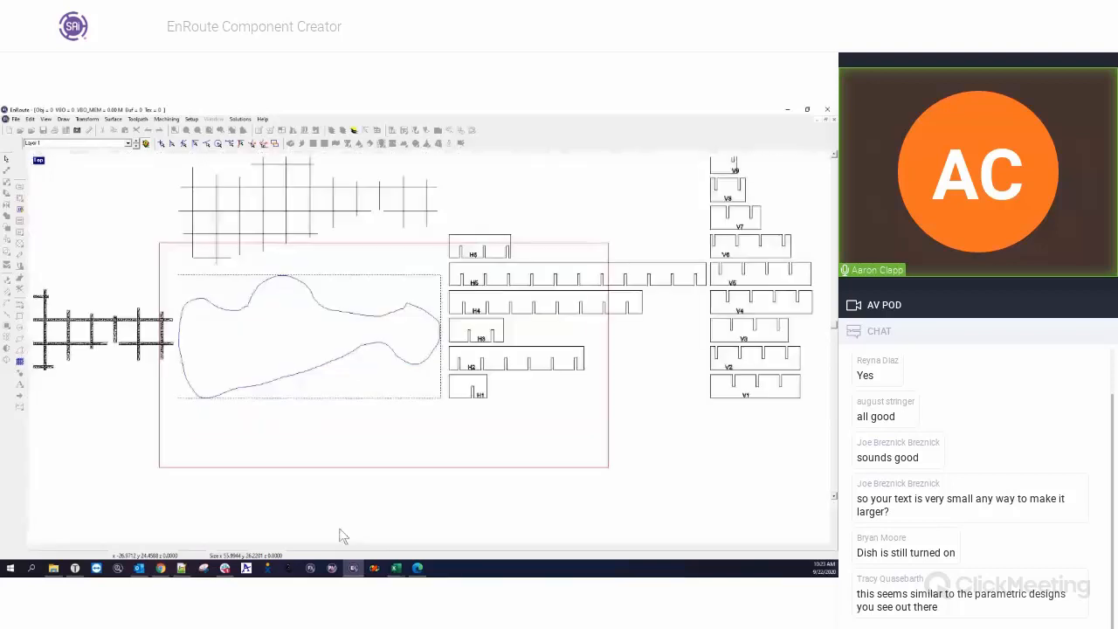
Examine the generated grid model shaded in an enlarged perspective view, then return to the four-view layout.
left_click(38, 160)
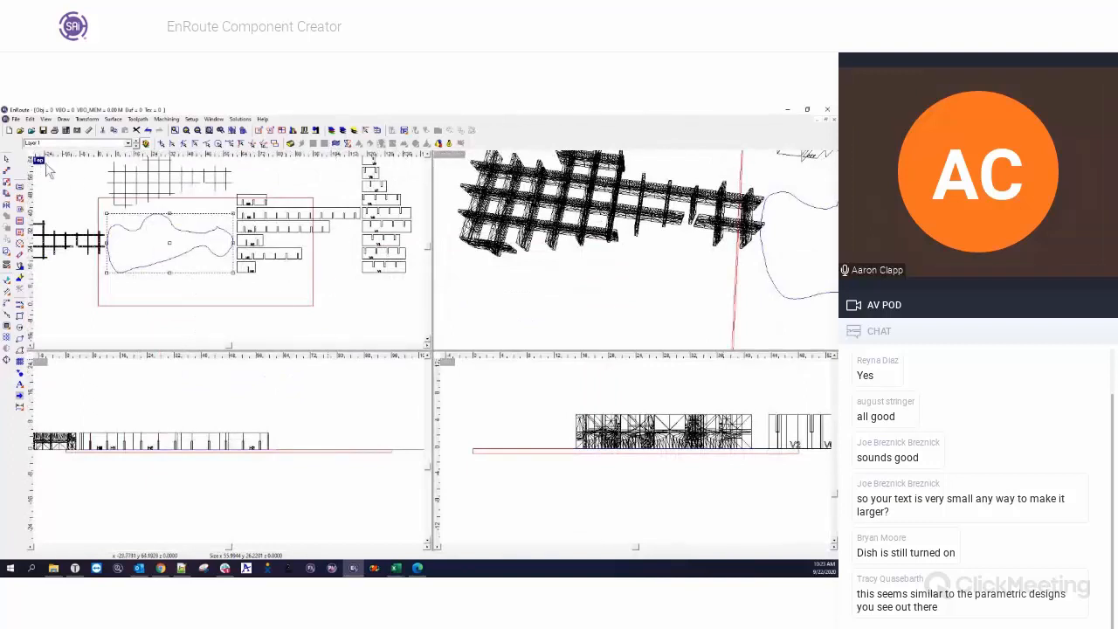
left_click(442, 155)
double_click(444, 156)
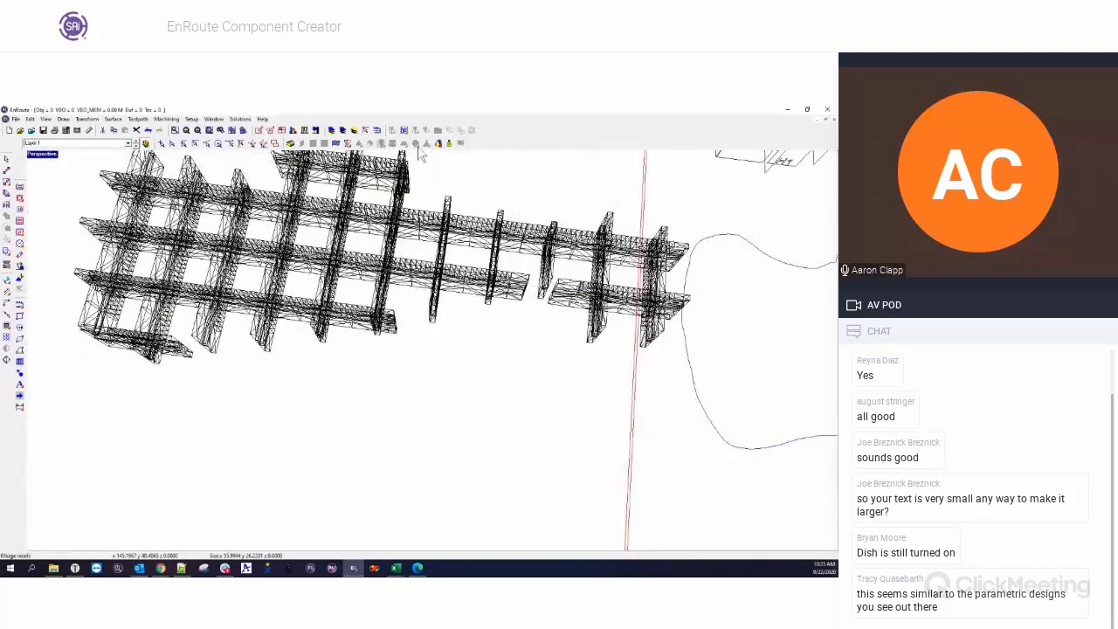
left_click(449, 143)
scroll(425, 320, "down", 5)
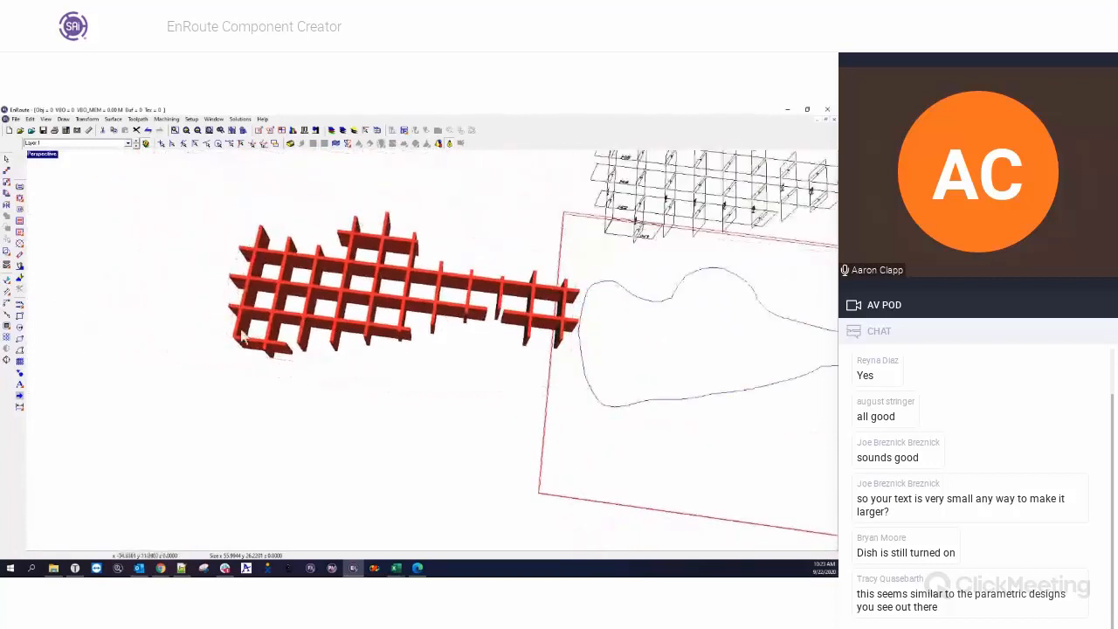
right_click_drag(469, 329, 371, 384)
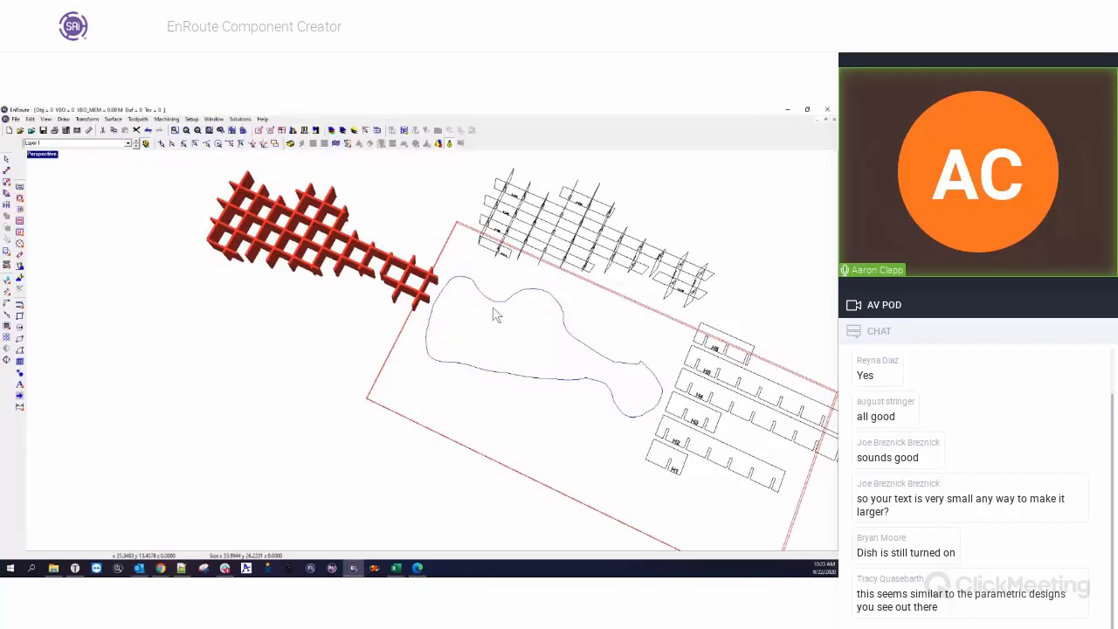
double_click(49, 155)
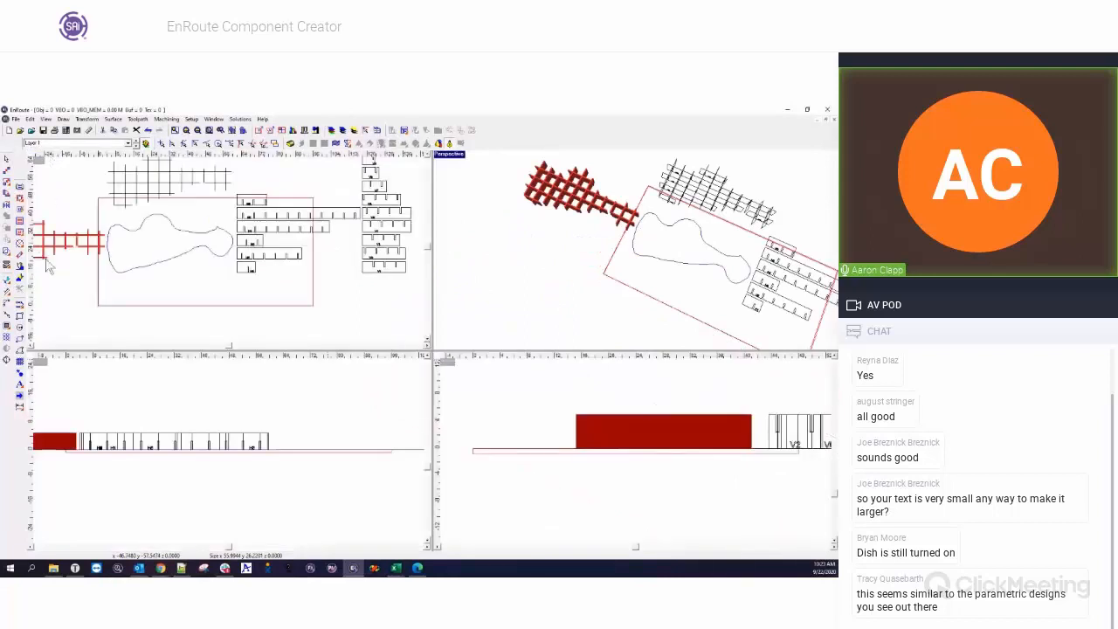
Move the red grid model, the wireframe assembly and the freehand outline off the plate in the top view.
scroll(201, 269, "down", 3)
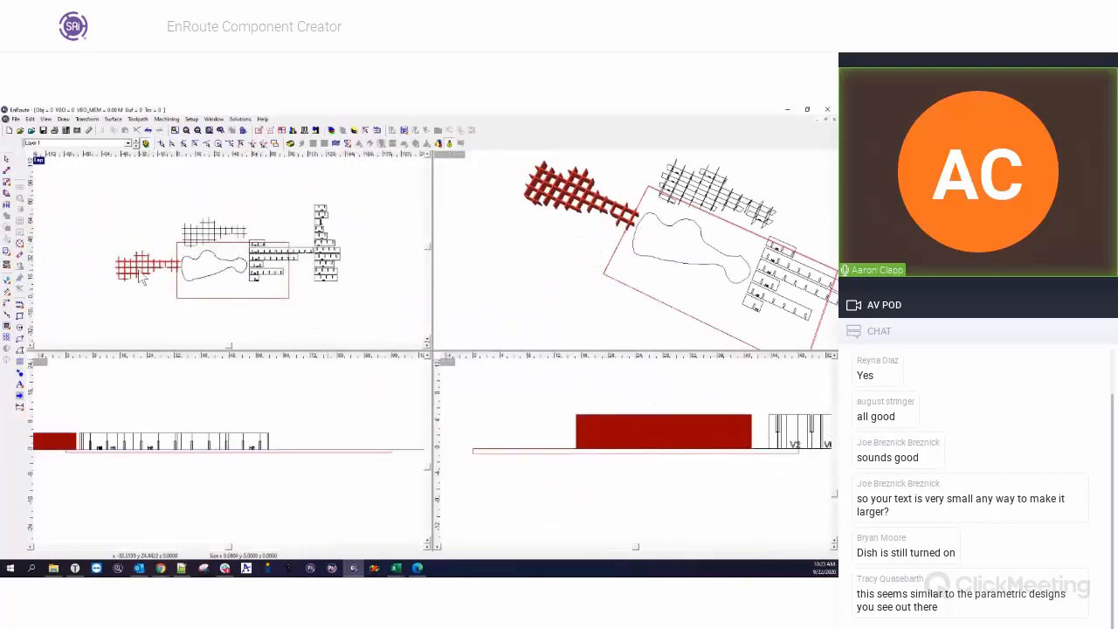
left_click_drag(147, 271, 125, 219)
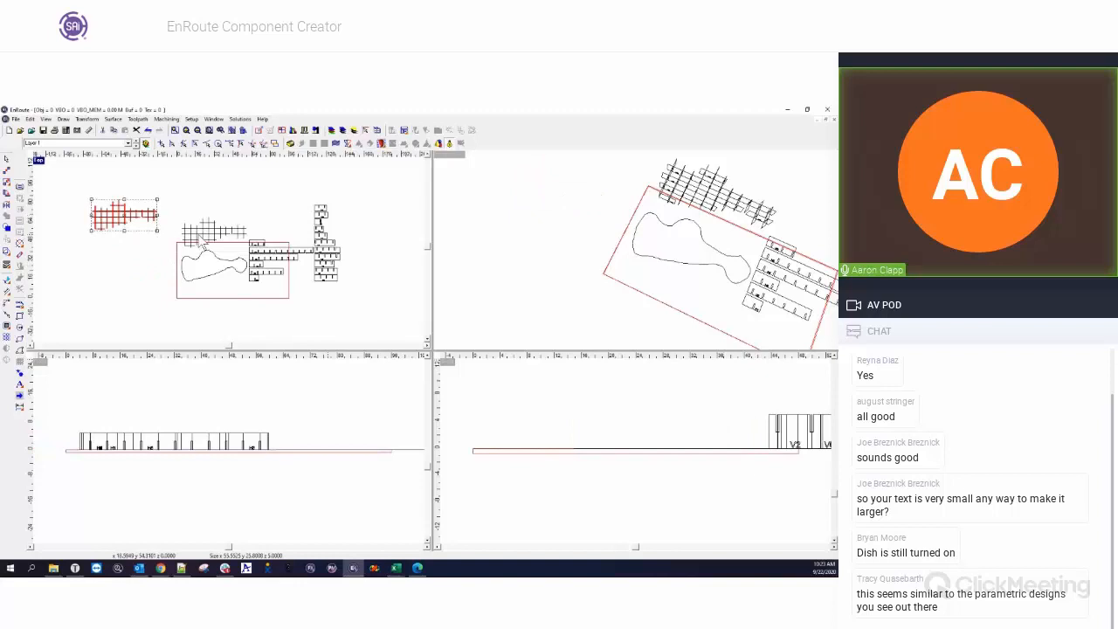
left_click_drag(199, 235, 186, 205)
left_click(214, 266)
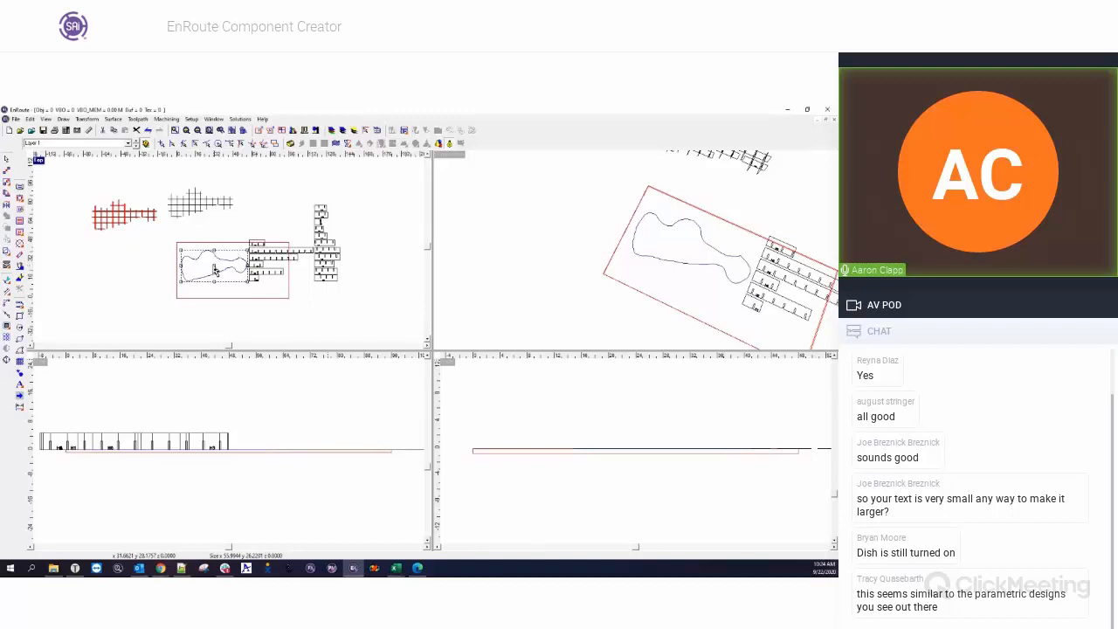
left_click_drag(214, 265, 211, 260)
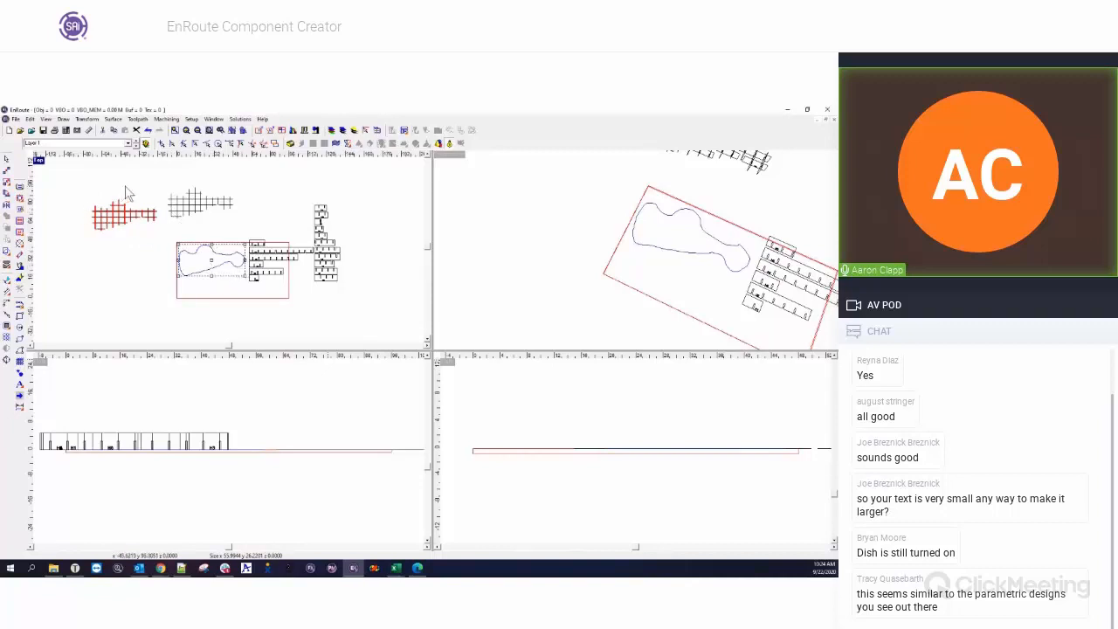
left_click_drag(212, 265, 123, 264)
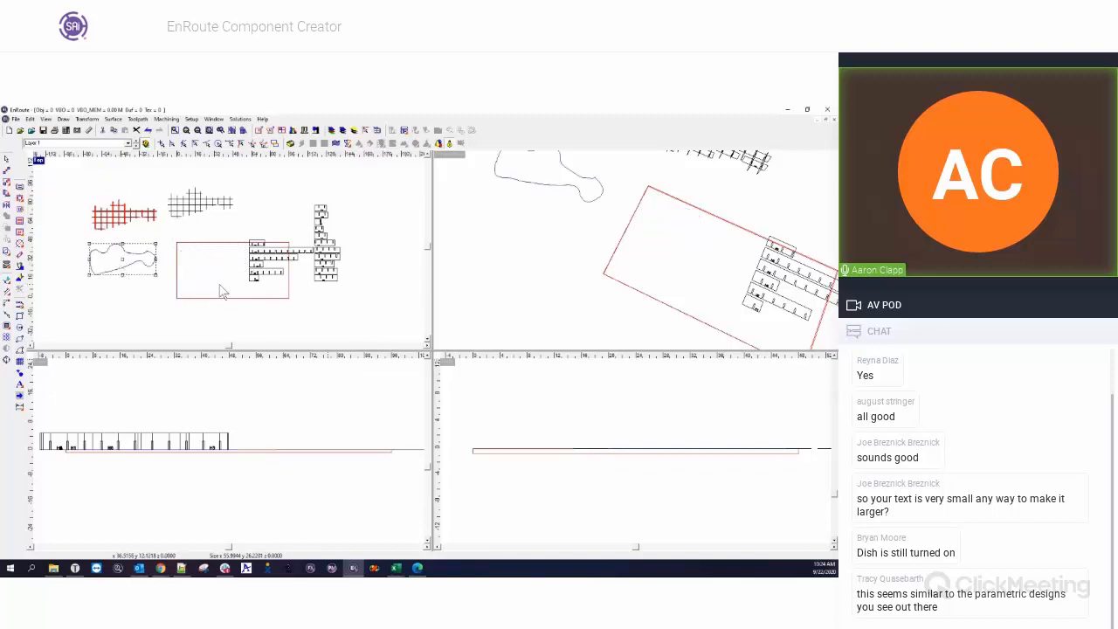
Select the flat rib layout in the top view and ungroup it into individually selectable ribs.
left_click_drag(246, 183, 351, 301)
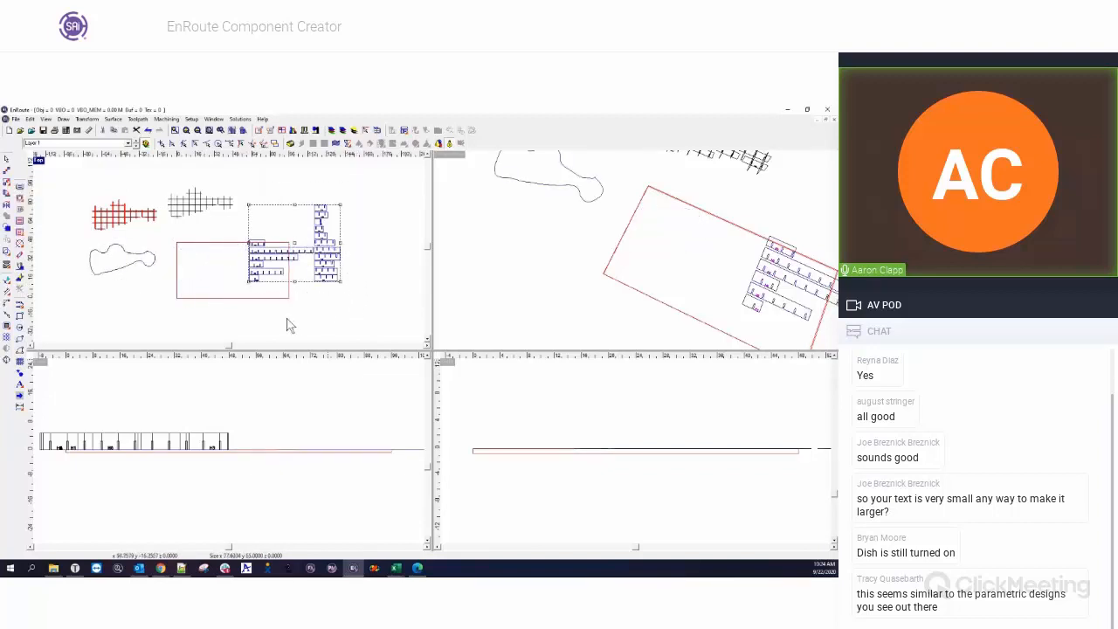
left_click(225, 262)
left_click_drag(252, 194, 367, 311)
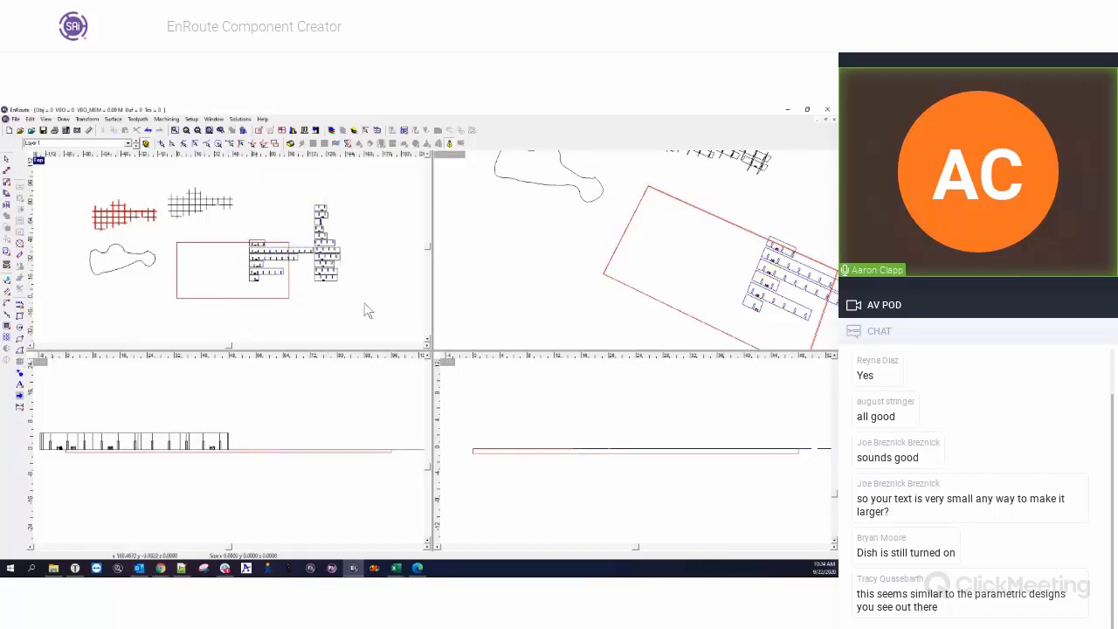
left_click(278, 253)
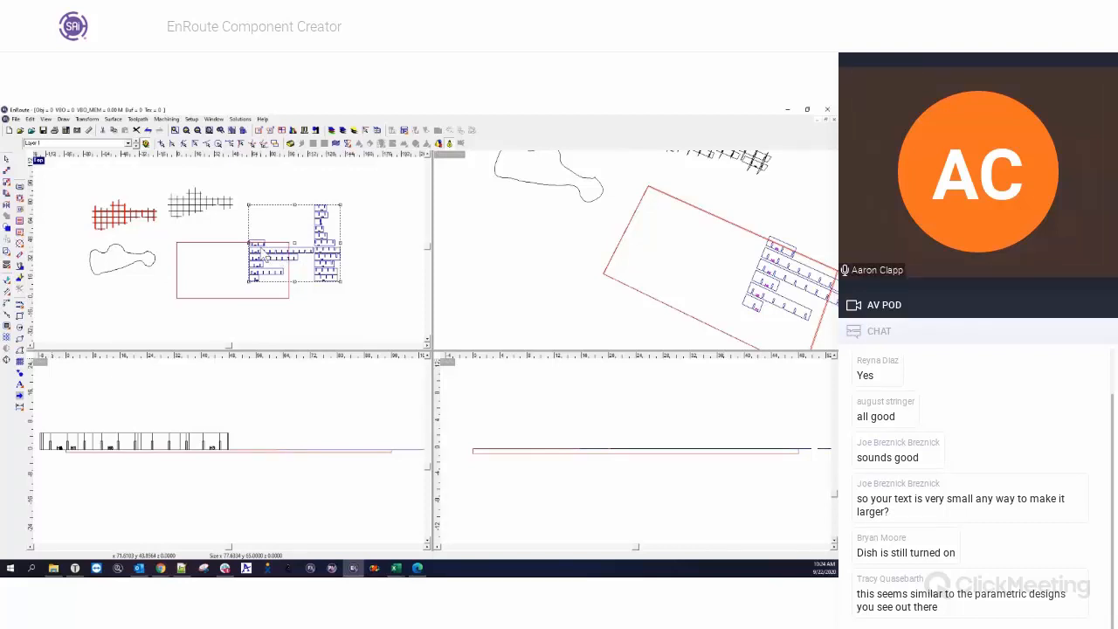
left_click(281, 231)
scroll(284, 233, "up", 2)
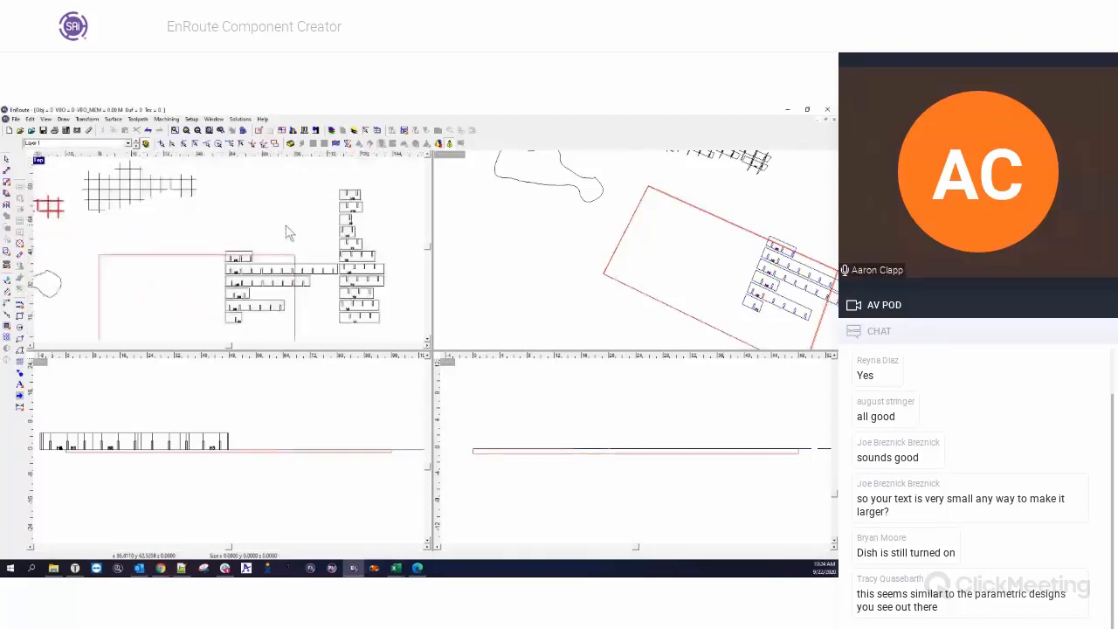
left_click(288, 285)
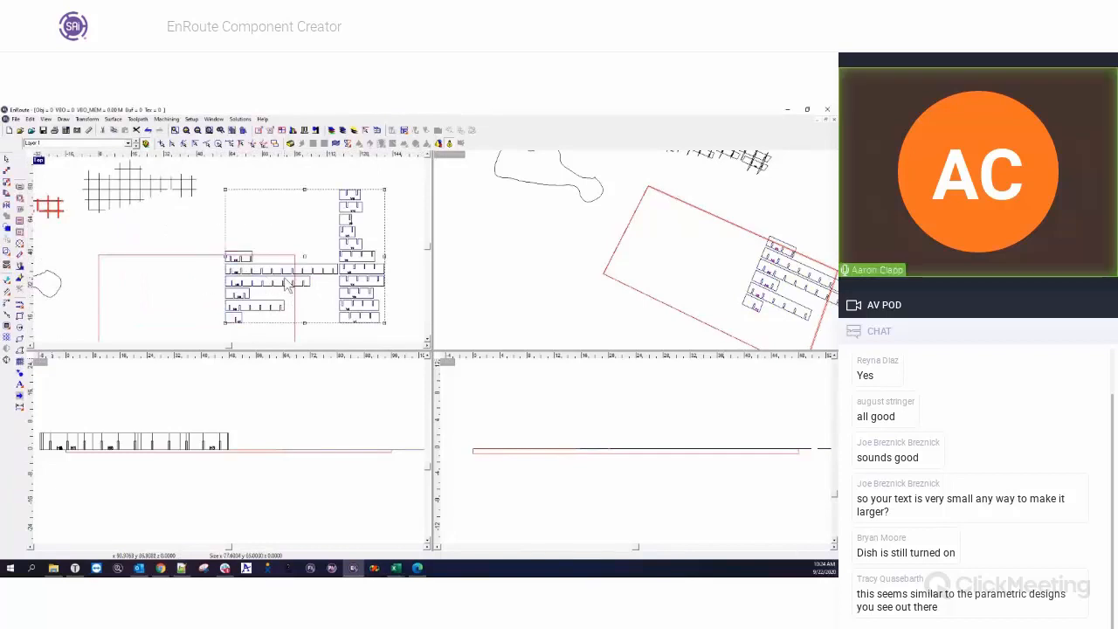
left_click(251, 256)
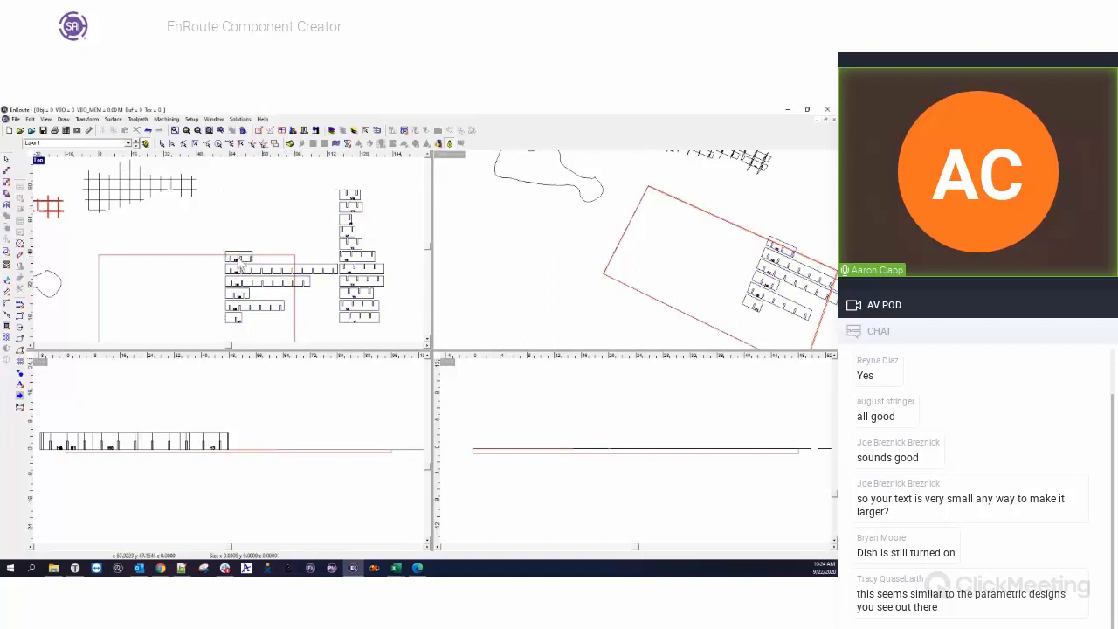
Select rib H6 on its own to check how its outline and label are grouped.
scroll(242, 267, "up", 3)
left_click(242, 265)
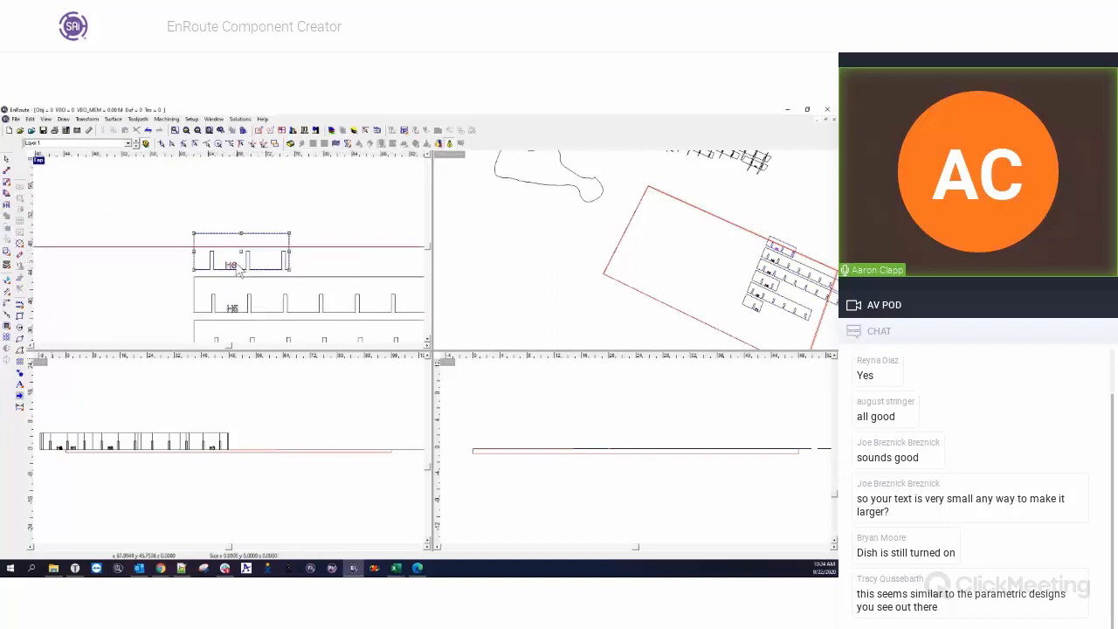
left_click(320, 248)
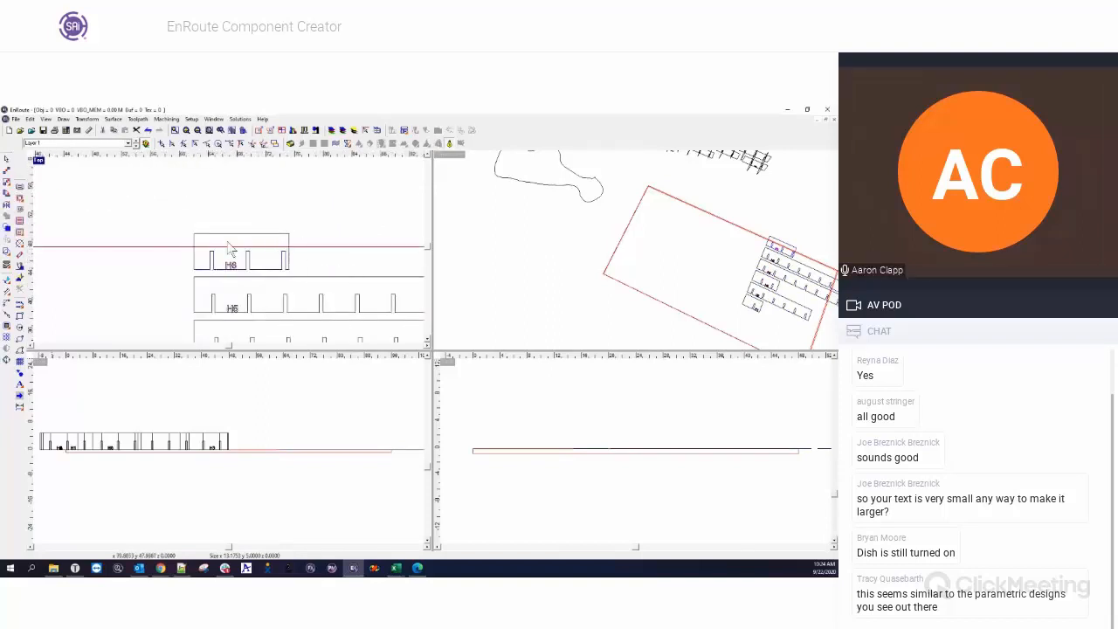
left_click(216, 243)
Convert the flat ribs' labels to curves for nesting, close nesting, and move all the ribs off the plate.
scroll(236, 265, "down", 4)
left_click_drag(204, 189, 361, 330)
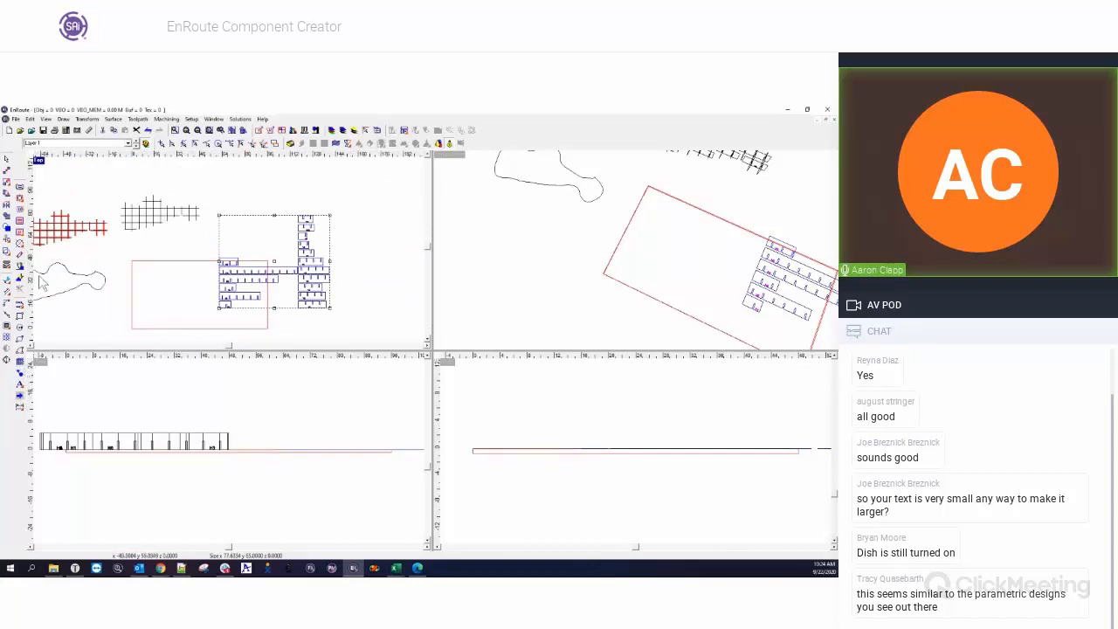
left_click(6, 264)
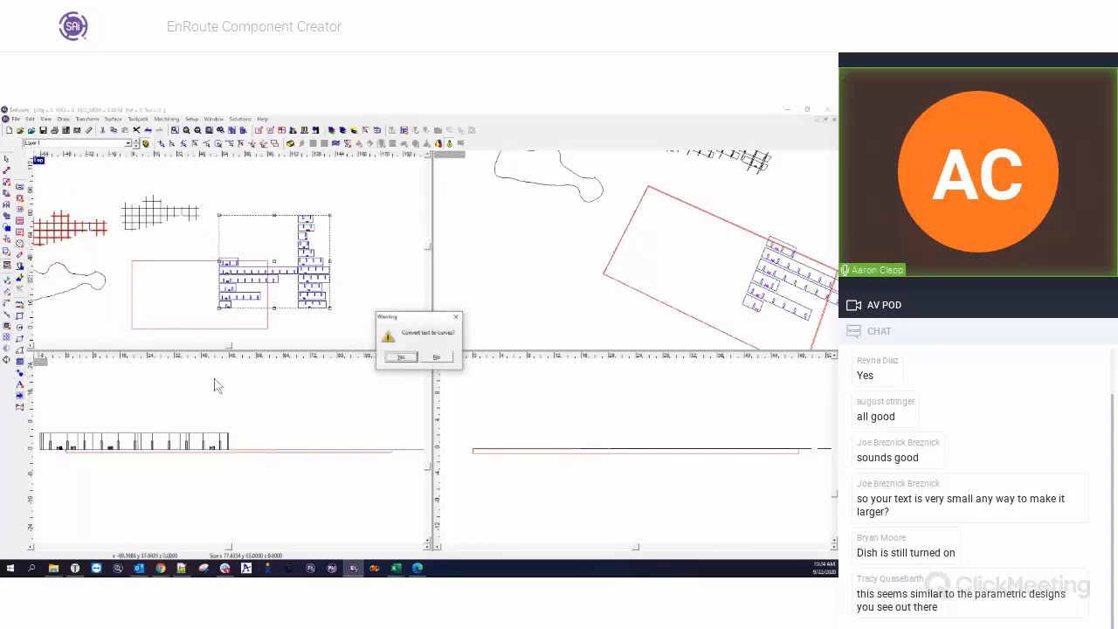
left_click(399, 356)
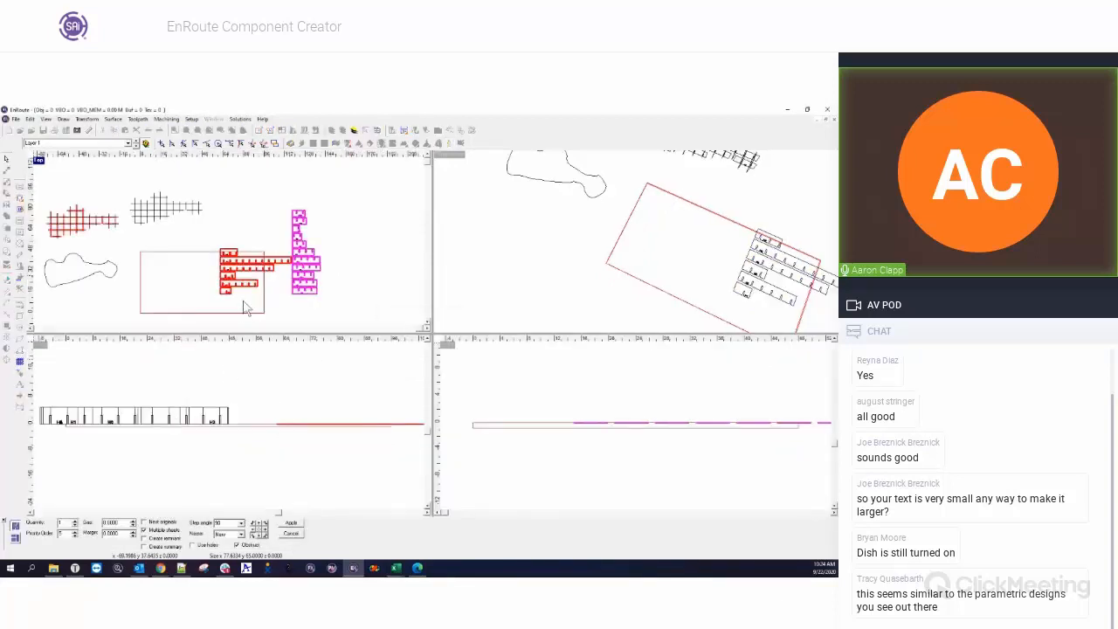
left_click(295, 533)
left_click_drag(274, 263, 338, 250)
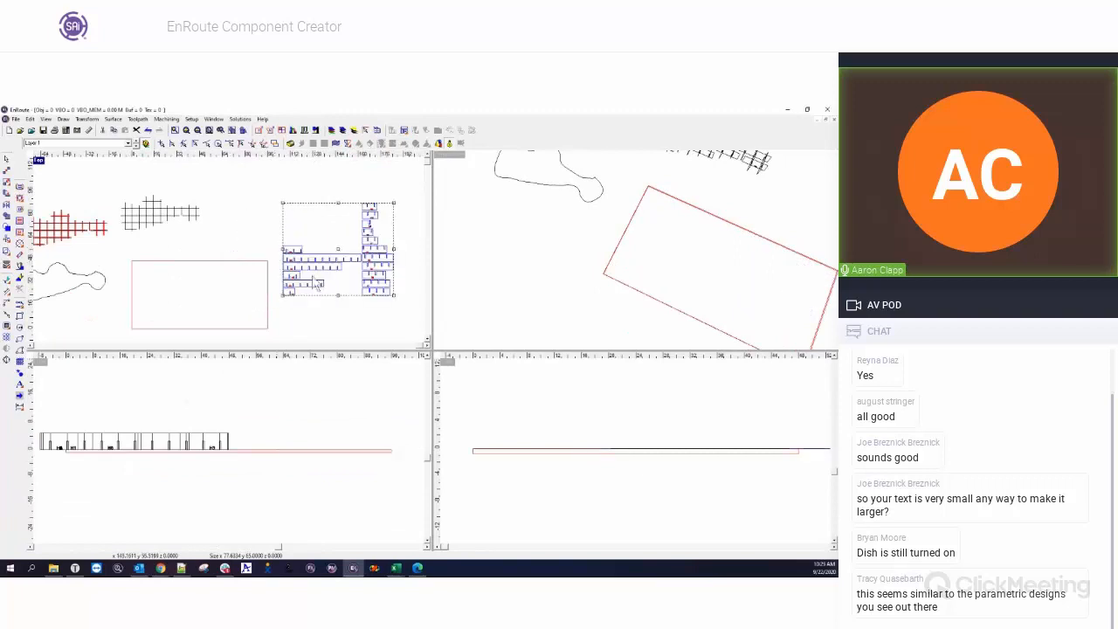
Open nesting for the flat ribs in an enlarged top view and set both gap and margin to 0.5.
left_click(20, 262)
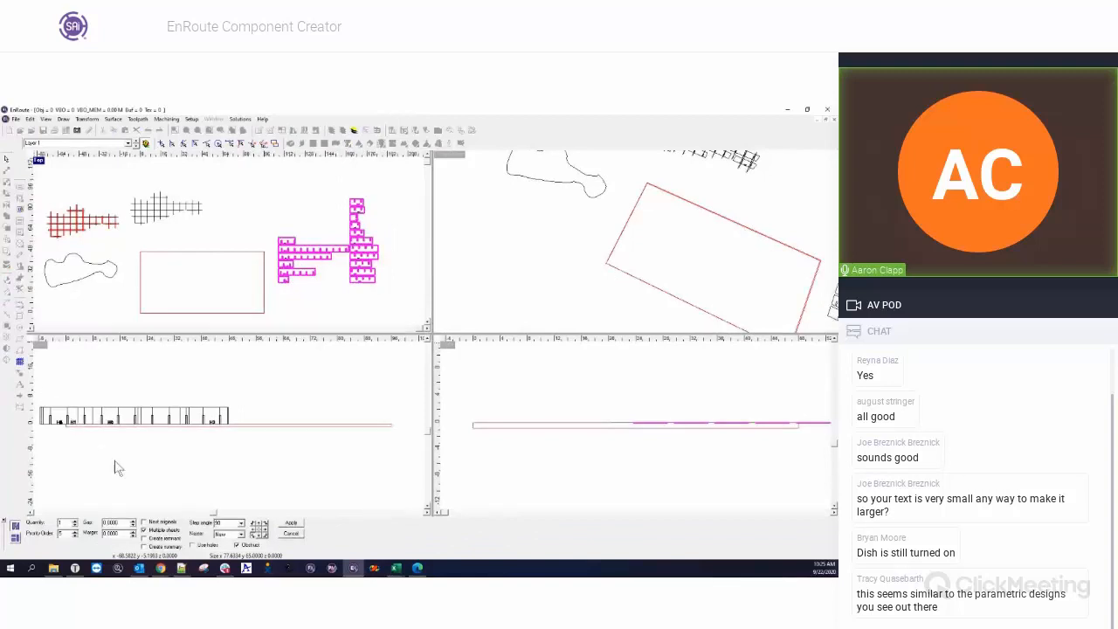
double_click(37, 161)
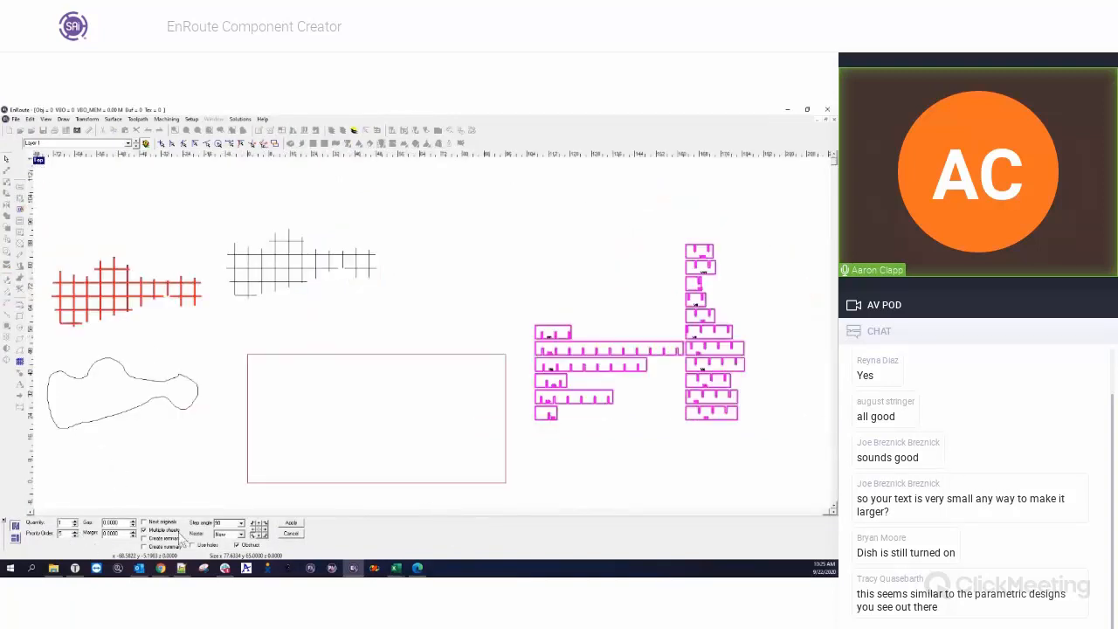
double_click(125, 521)
type(".5")
key("Tab")
type(".5")
key("Tab")
Choose a different step angle for the rib rotation and apply the nesting to the plate.
left_click(240, 522)
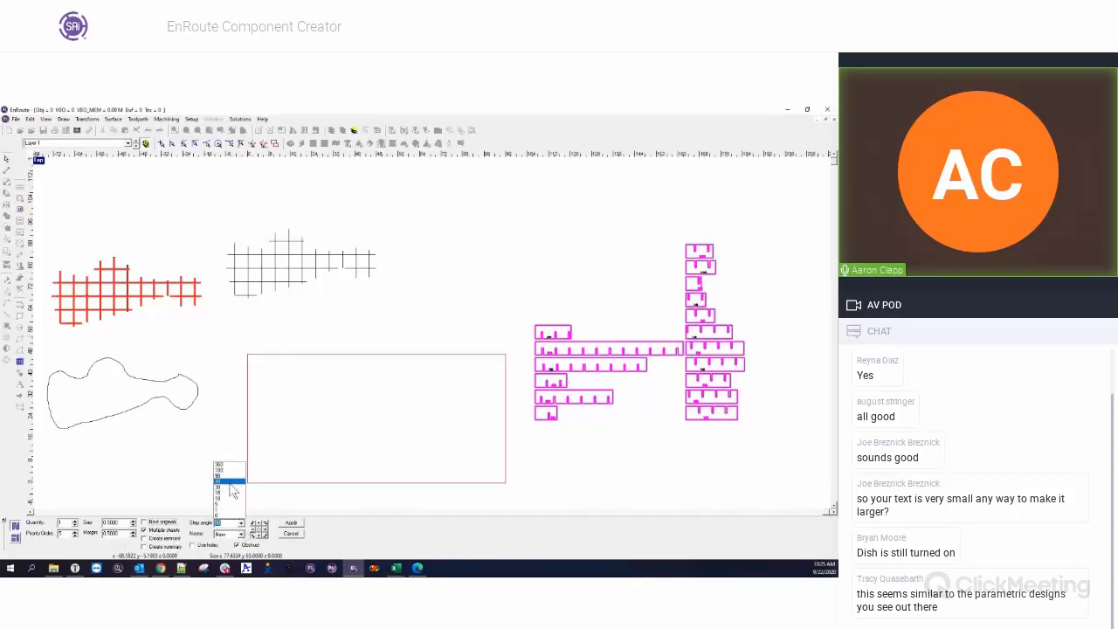
left_click(228, 488)
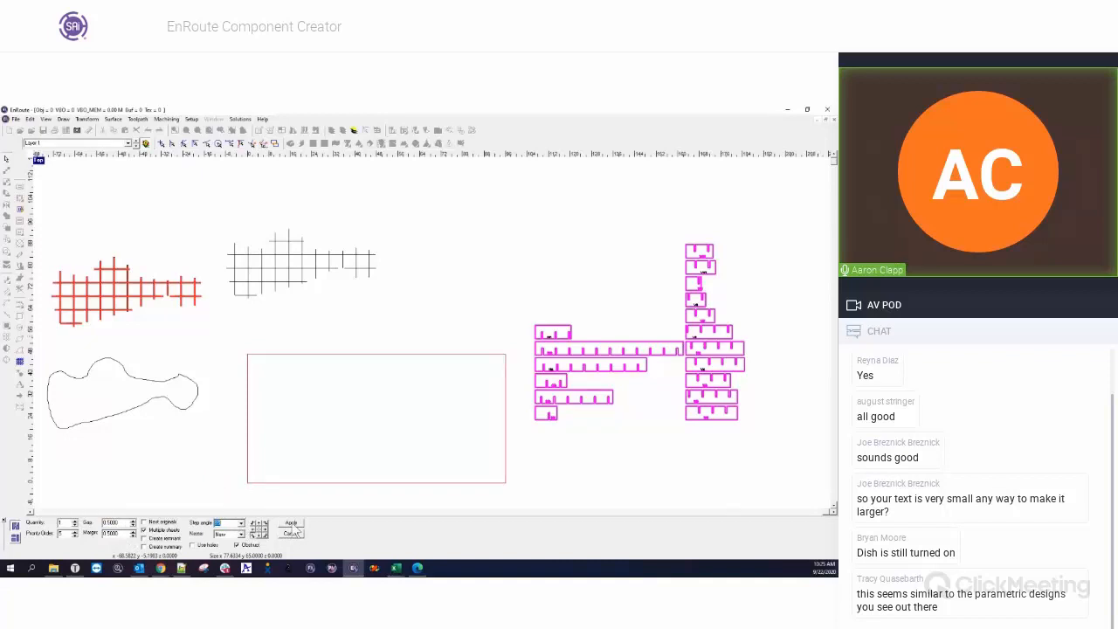
left_click(240, 522)
left_click(228, 485)
left_click(292, 525)
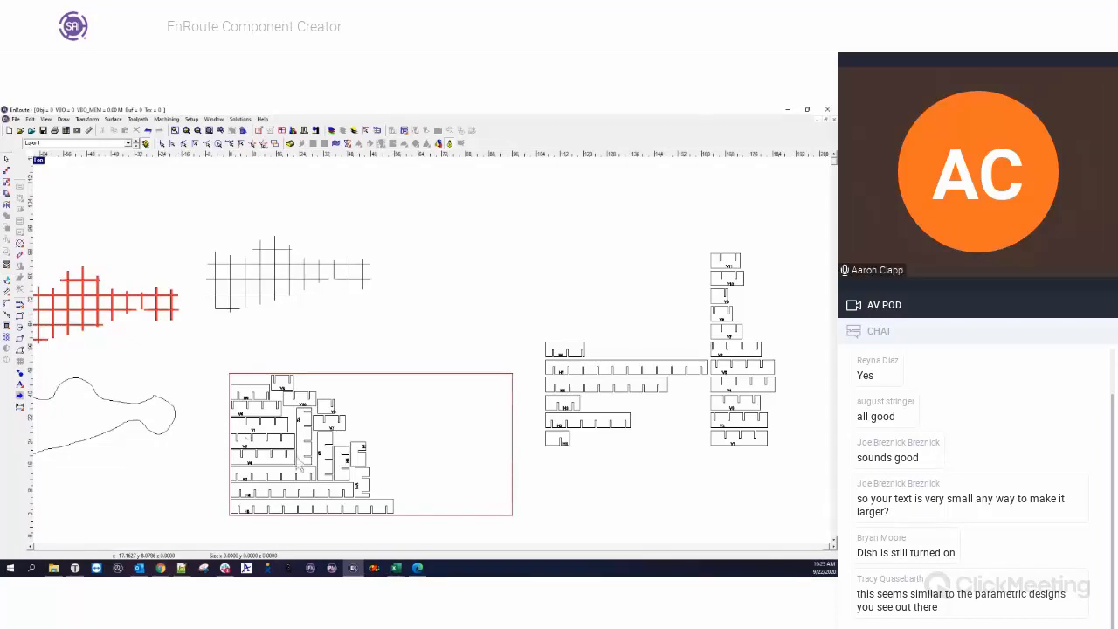
Examine the glue gap, notch gap and notching options in component creation for the freehand outline, then close it.
scroll(299, 463, "down", 3)
left_click(244, 444)
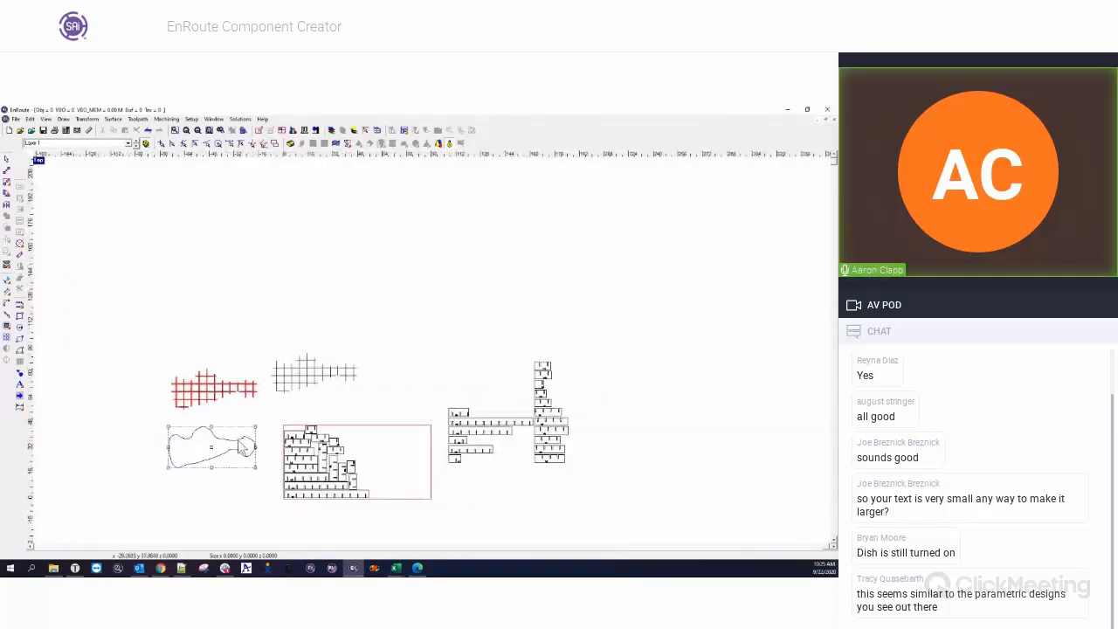
left_click(19, 365)
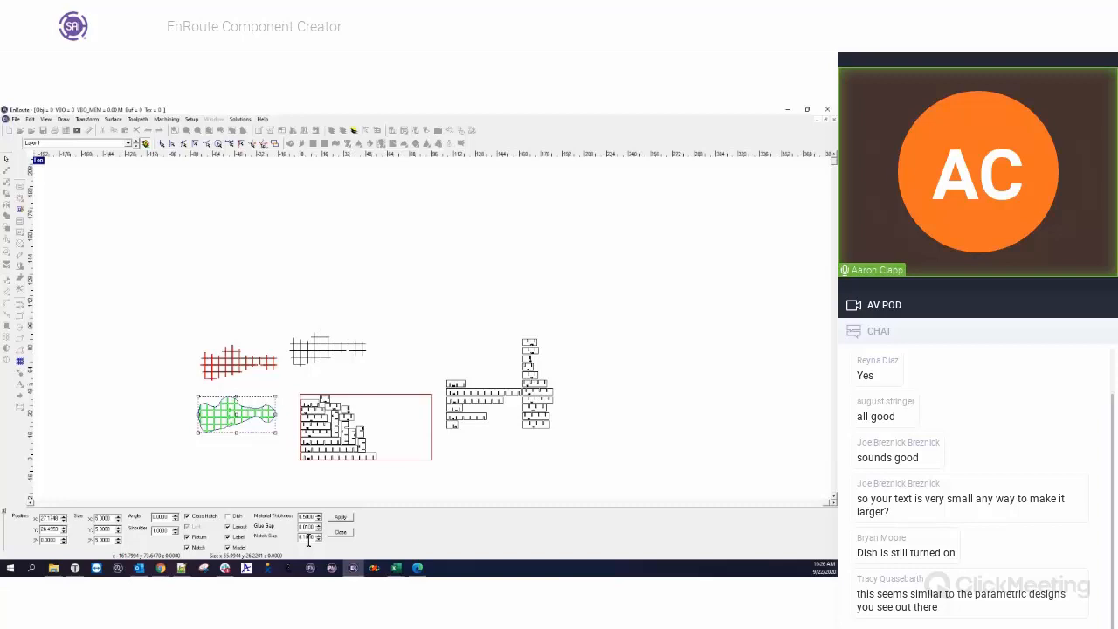
left_click(341, 533)
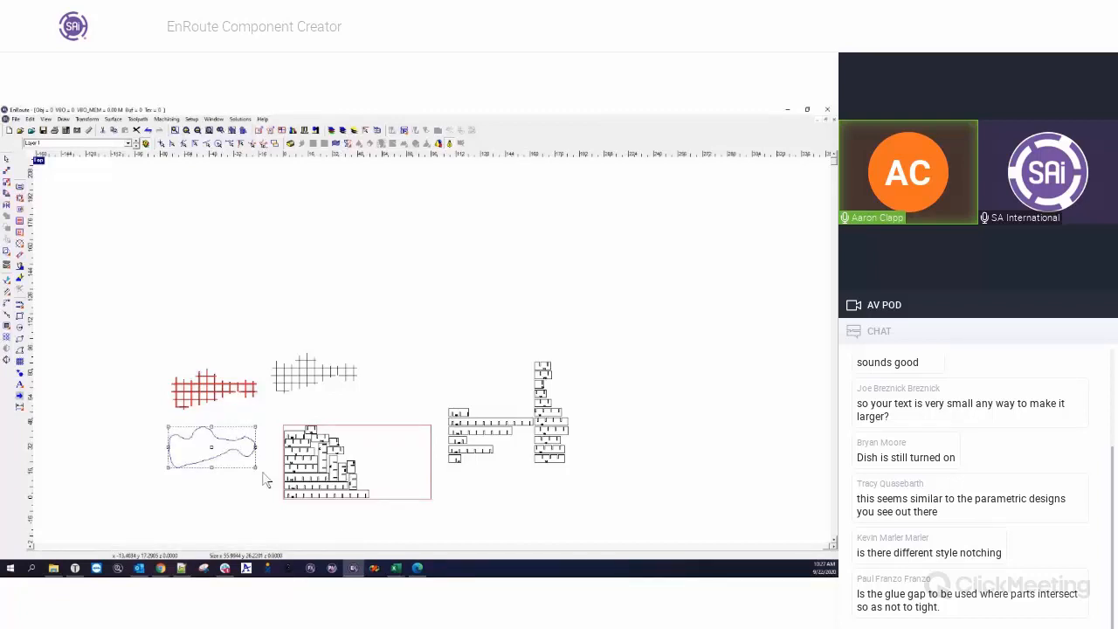
Delete the nested ribs, flat ribs and wireframe assembly, then undo back to the freehand outline alone on the plate.
left_click_drag(273, 325, 627, 529)
key("Delete")
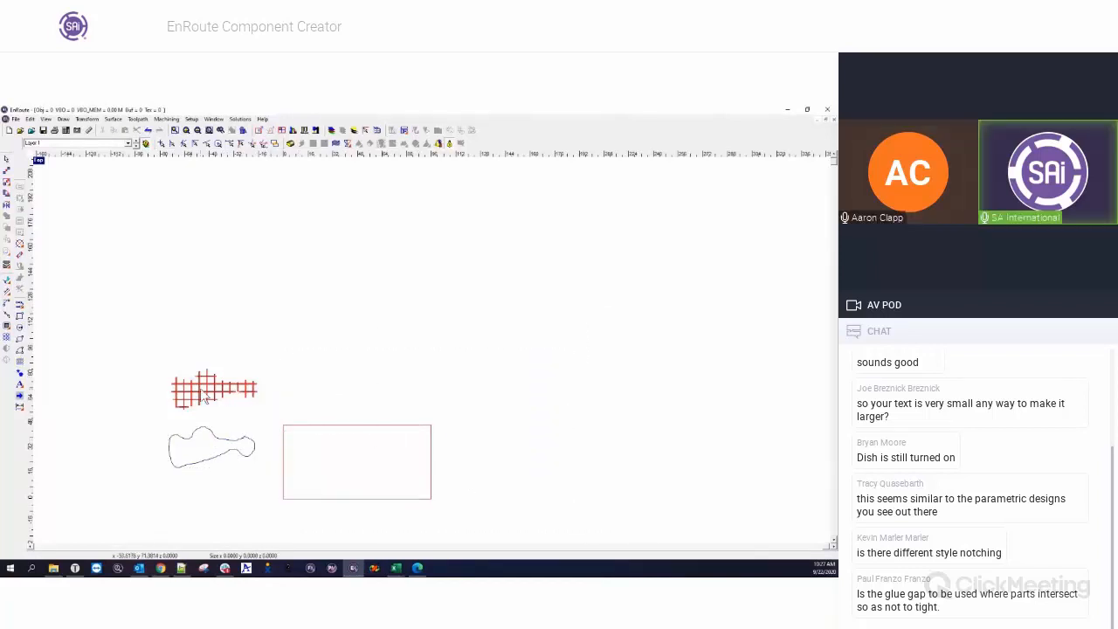
key("ctrl+z")
key("ctrl+z")
key("ctrl+z")
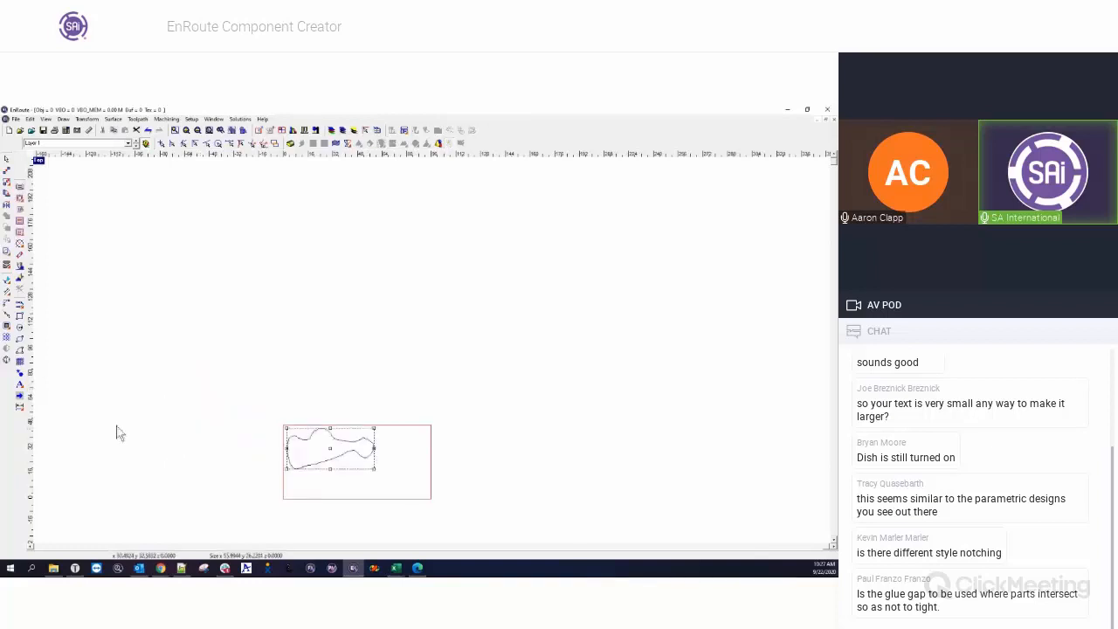
Generate components from the freehand outline with the Notch option turned off.
left_click(19, 361)
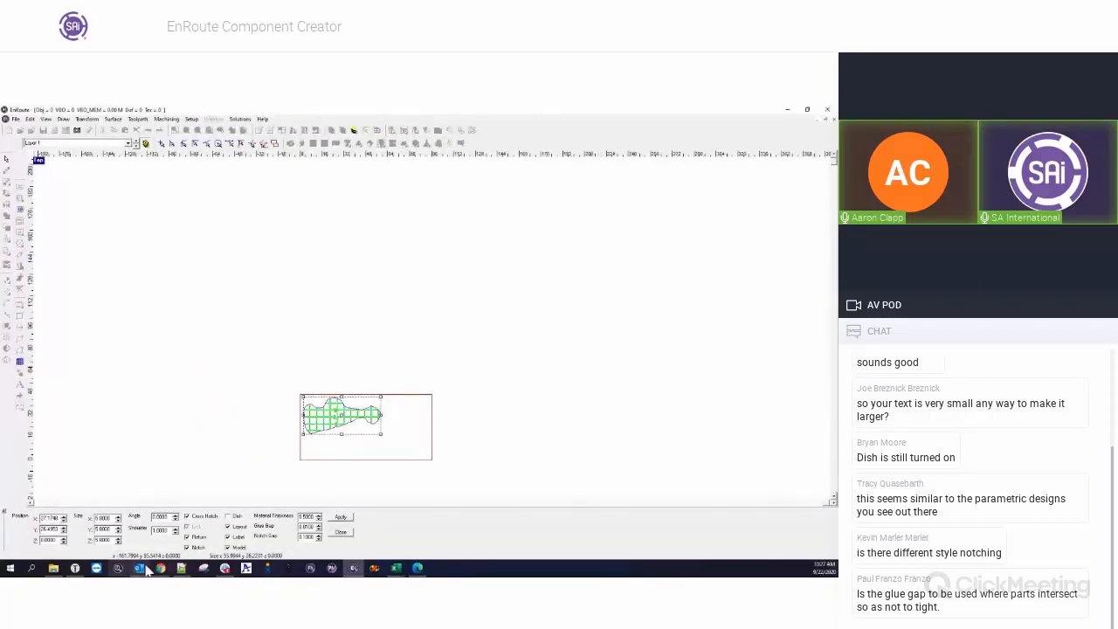
left_click(187, 547)
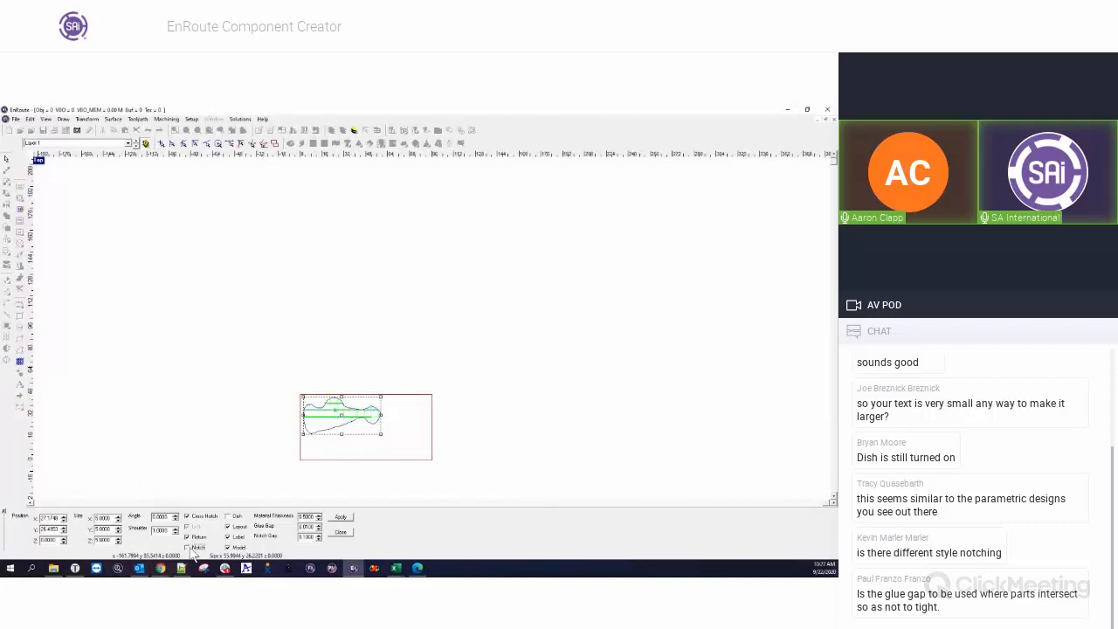
left_click(341, 531)
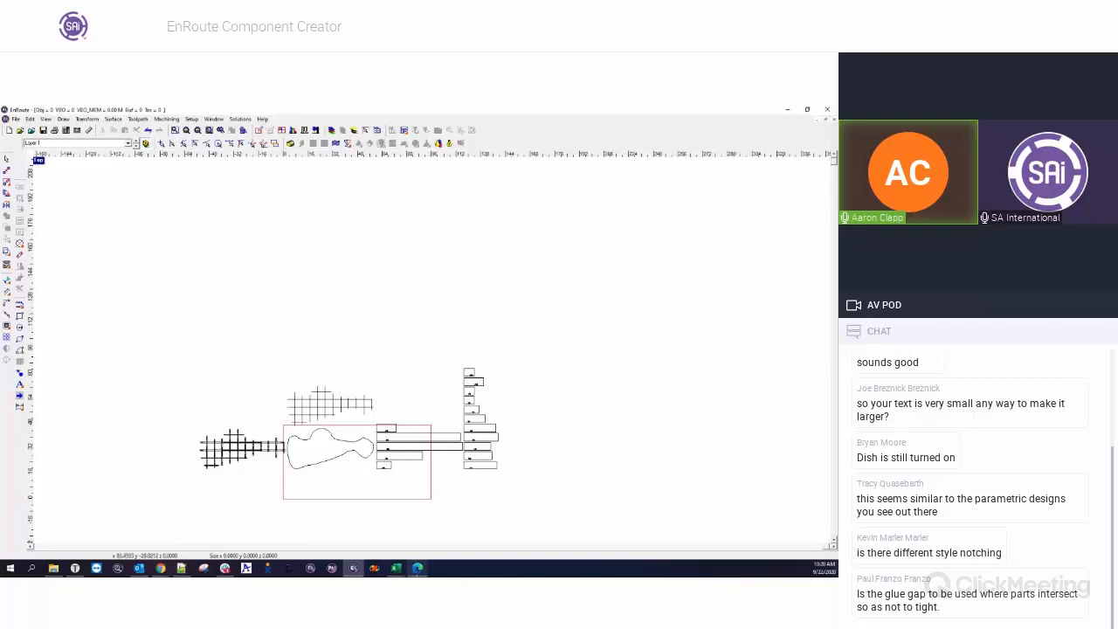
left_click(417, 568)
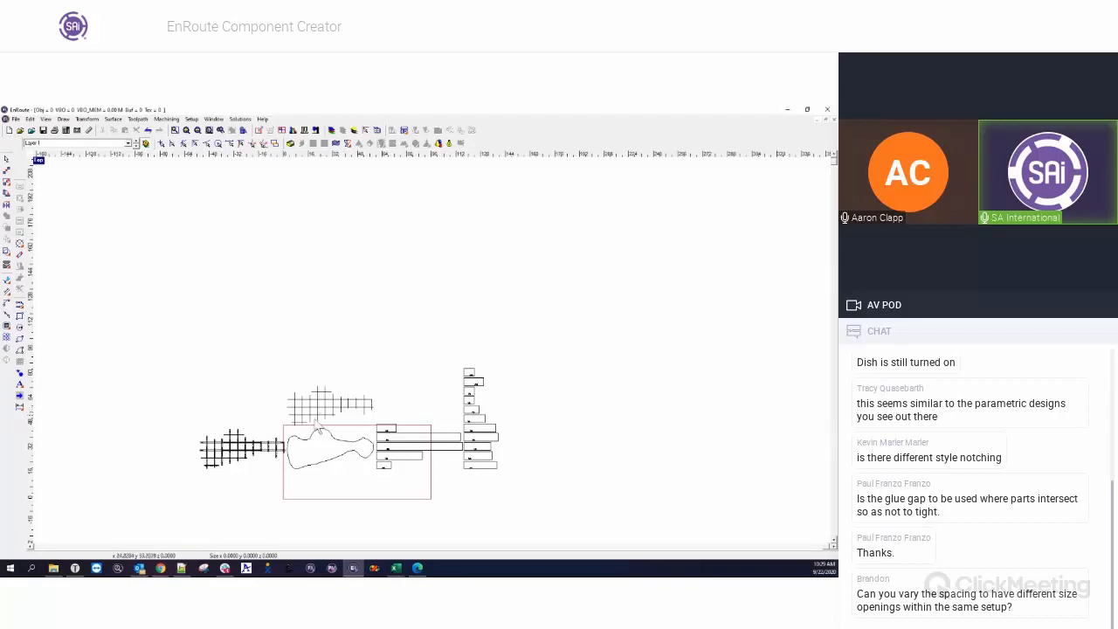
Reopen component creation for the freehand outline on the plate.
left_click(302, 445)
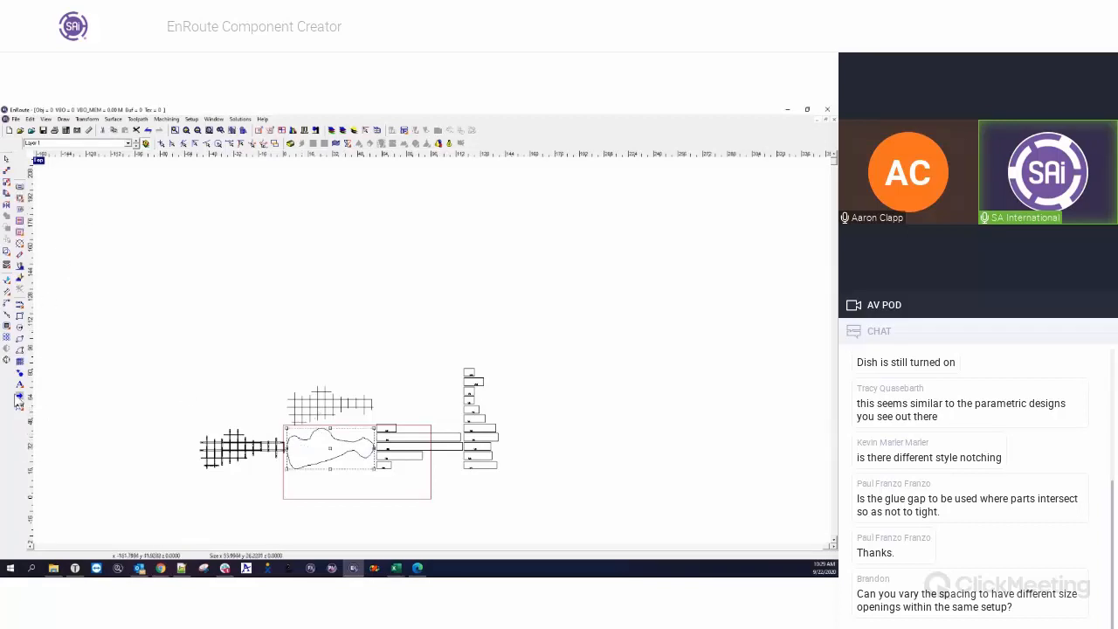
left_click(19, 365)
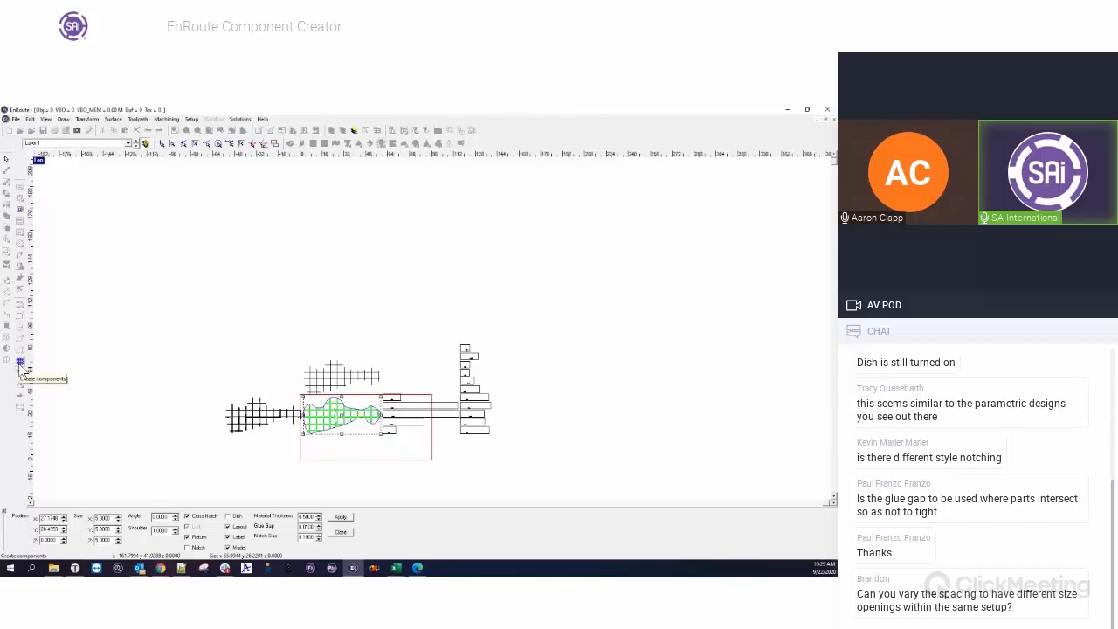